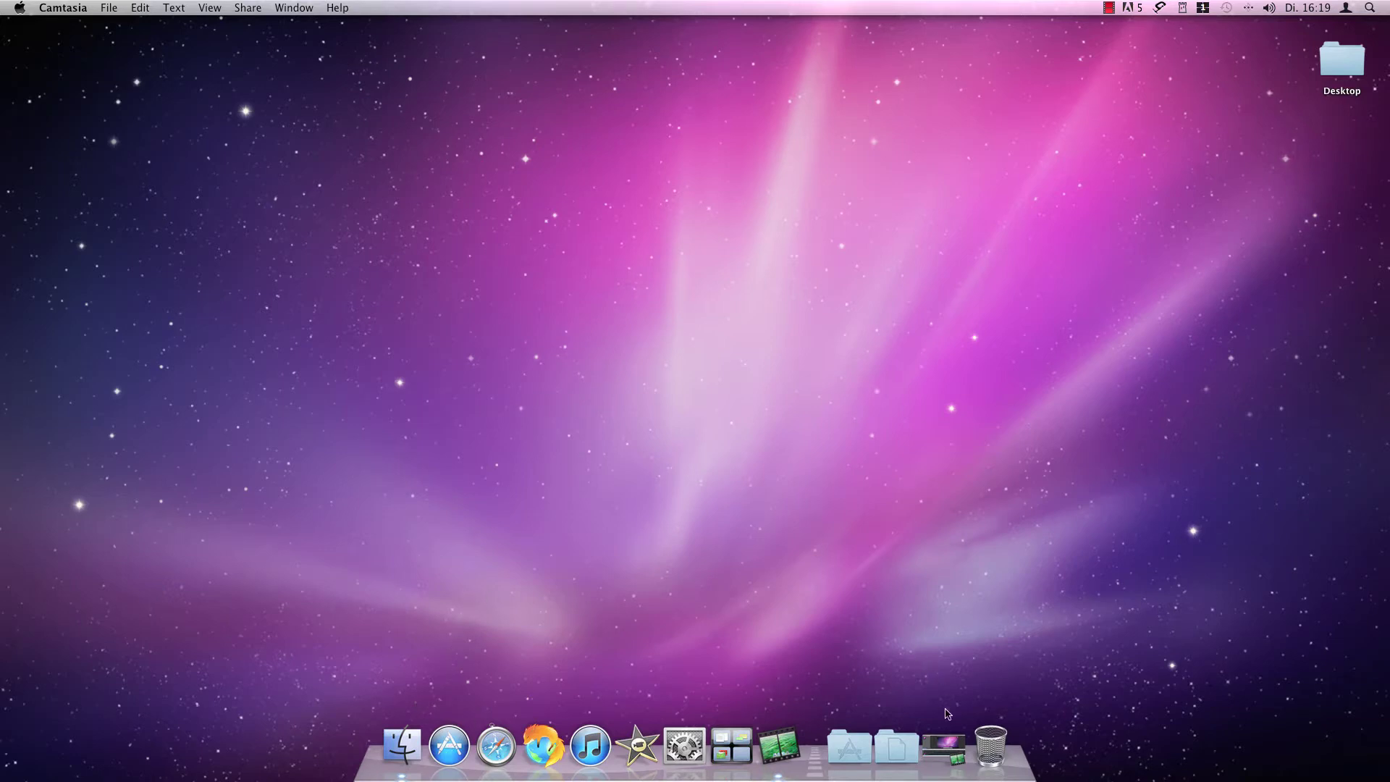
Step: Restore the minimised Camtasia project window and play the recording through to its end
{"action": "left_click", "coordinate": [939, 748]}
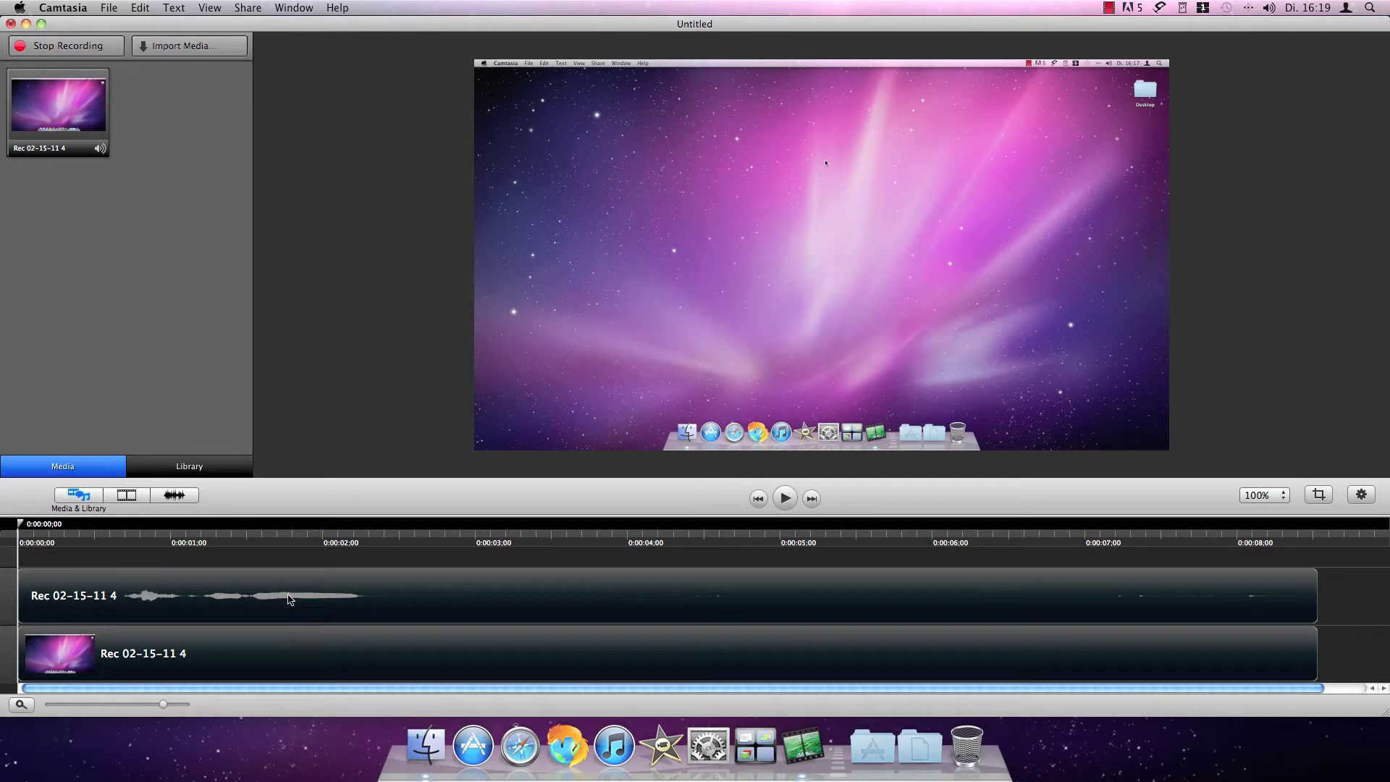
{"action": "left_click", "coordinate": [786, 499]}
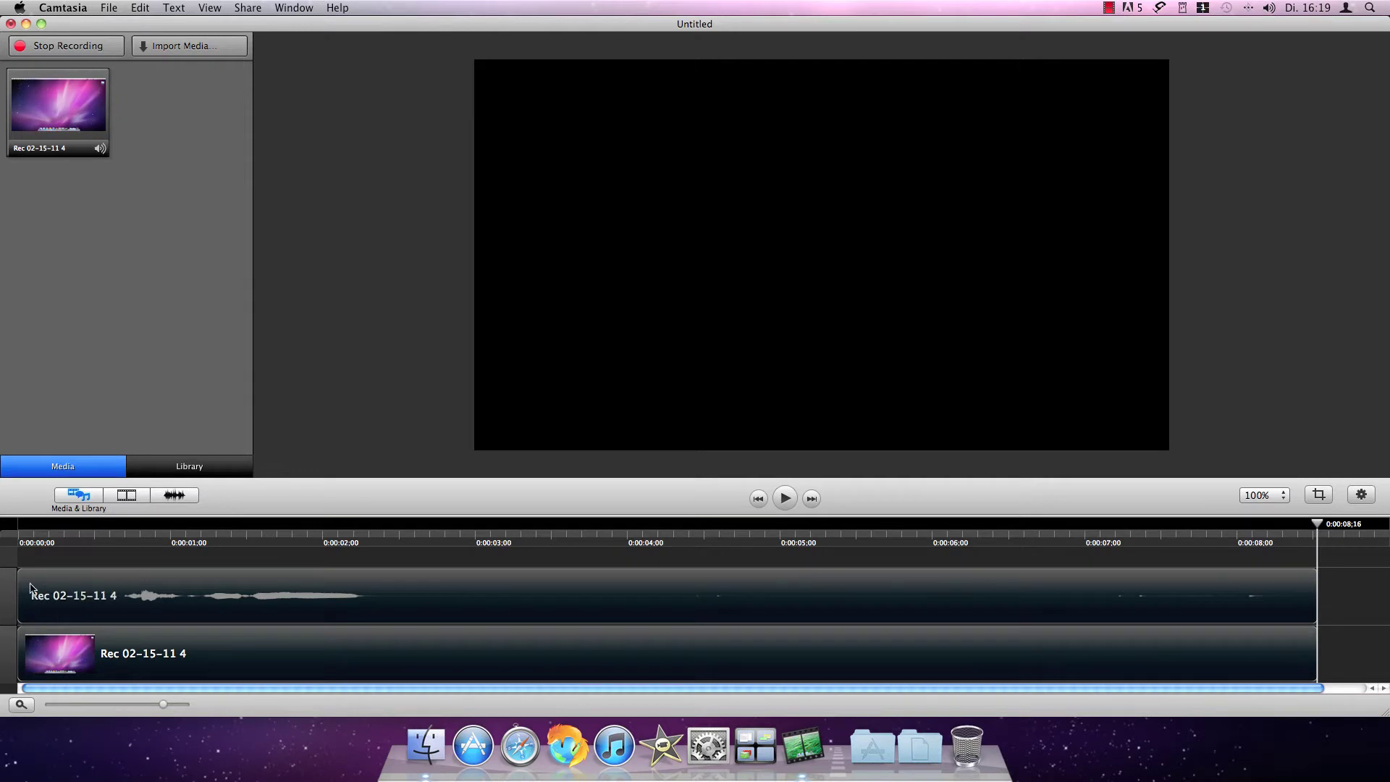
Step: Zoom the timeline out to show about 35 seconds and place the playhead at 0:00:04;13
{"action": "left_click", "coordinate": [69, 662]}
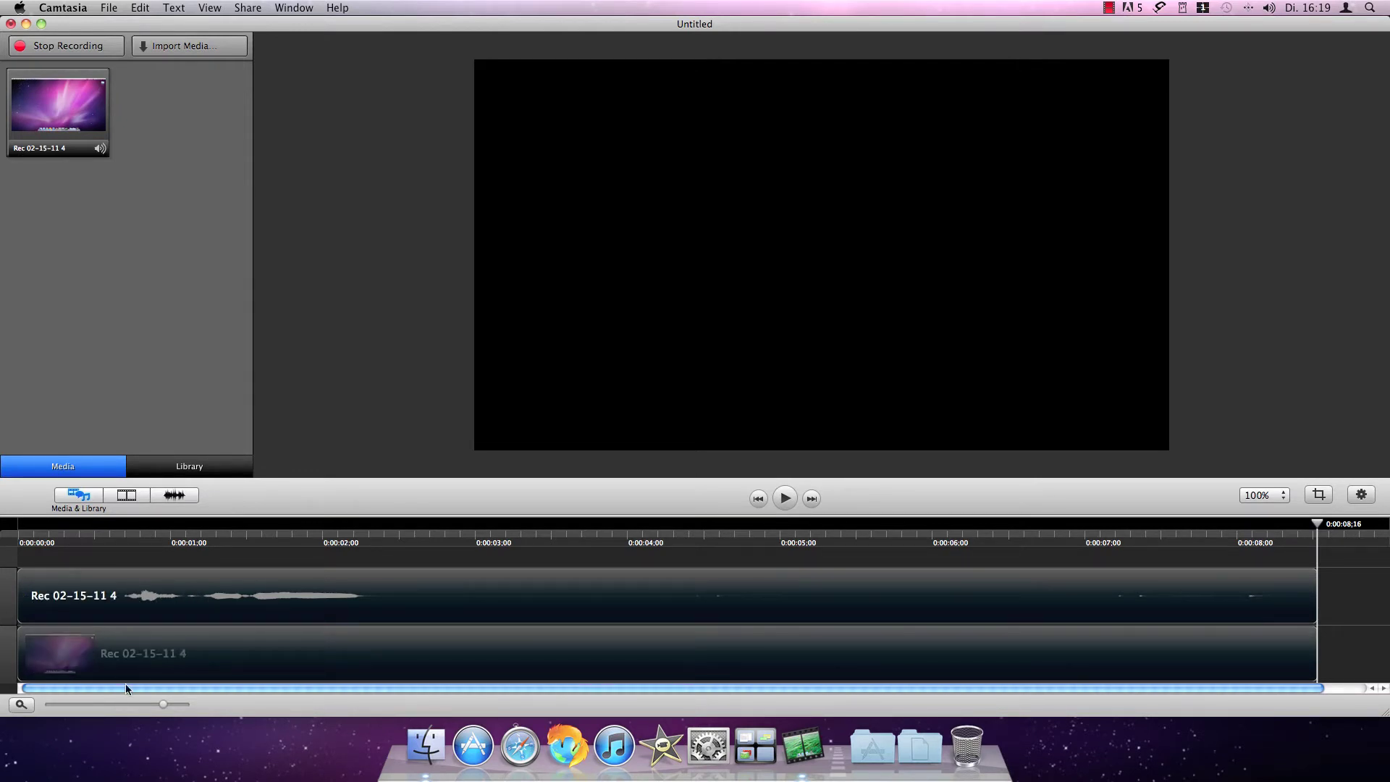
{"action": "mouse_move", "coordinate": [163, 705]}
{"action": "left_mouse_down"}
{"action": "mouse_move", "coordinate": [89, 709]}
{"action": "mouse_move", "coordinate": [192, 712]}
{"action": "mouse_move", "coordinate": [122, 711]}
{"action": "mouse_move", "coordinate": [141, 711]}
{"action": "left_mouse_up"}
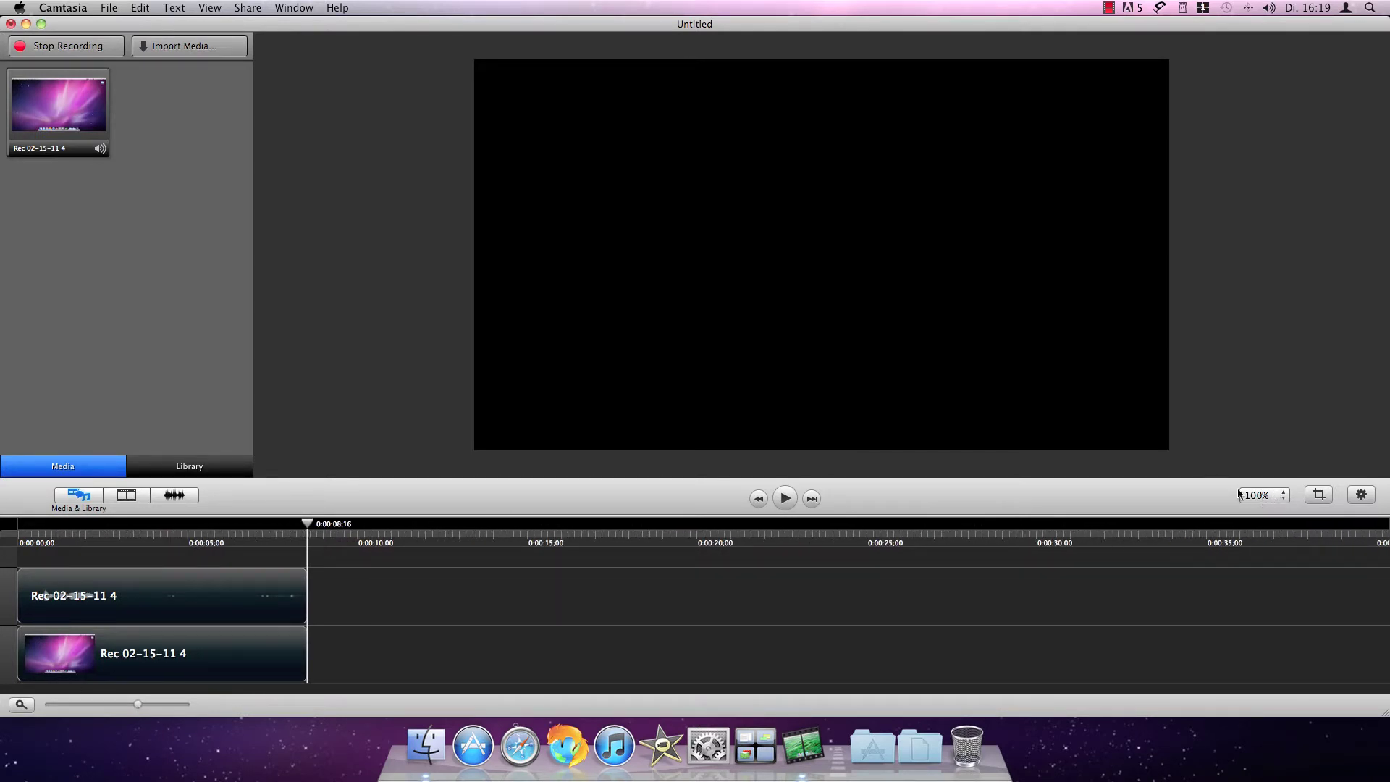
{"action": "left_click", "coordinate": [168, 527]}
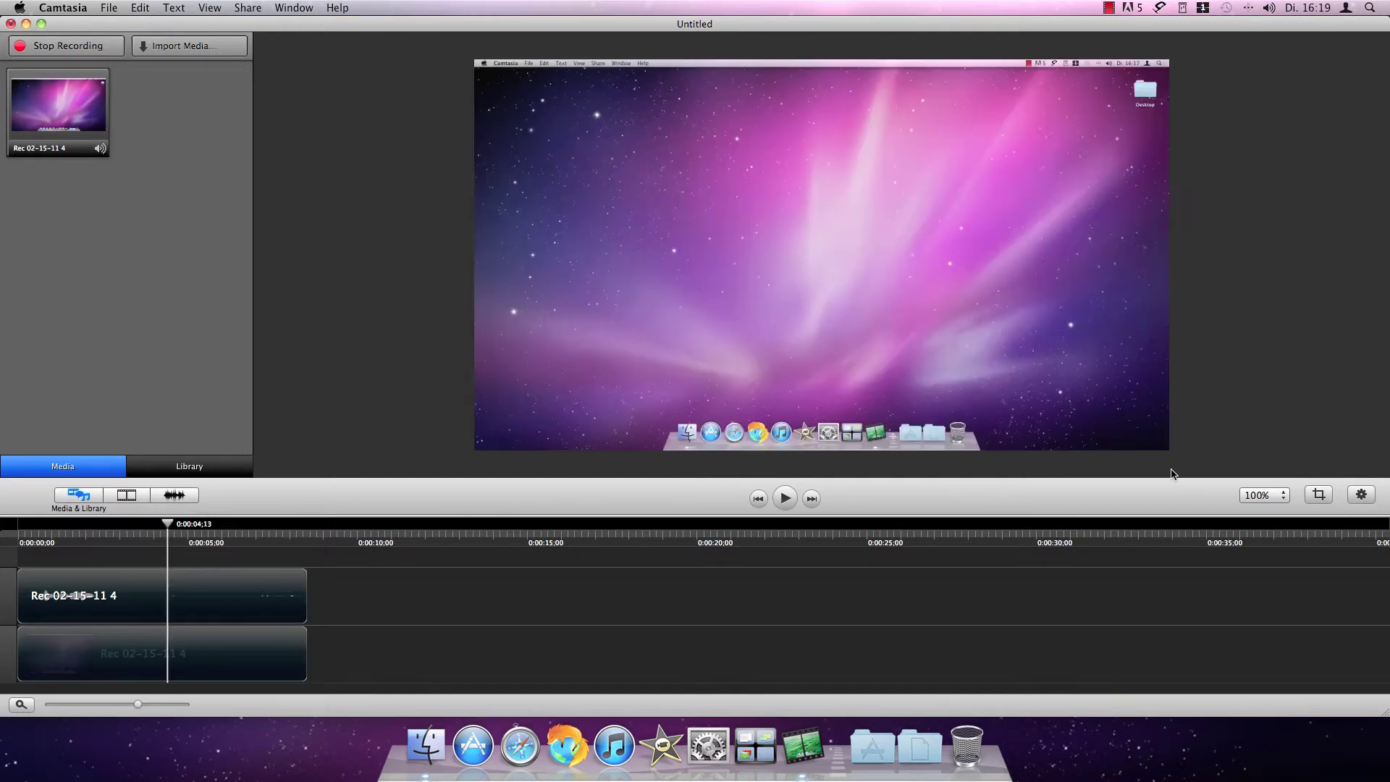
Step: Preview the canvas at 300% and 50% zoom, and return it to 100%
{"action": "left_click", "coordinate": [1260, 497]}
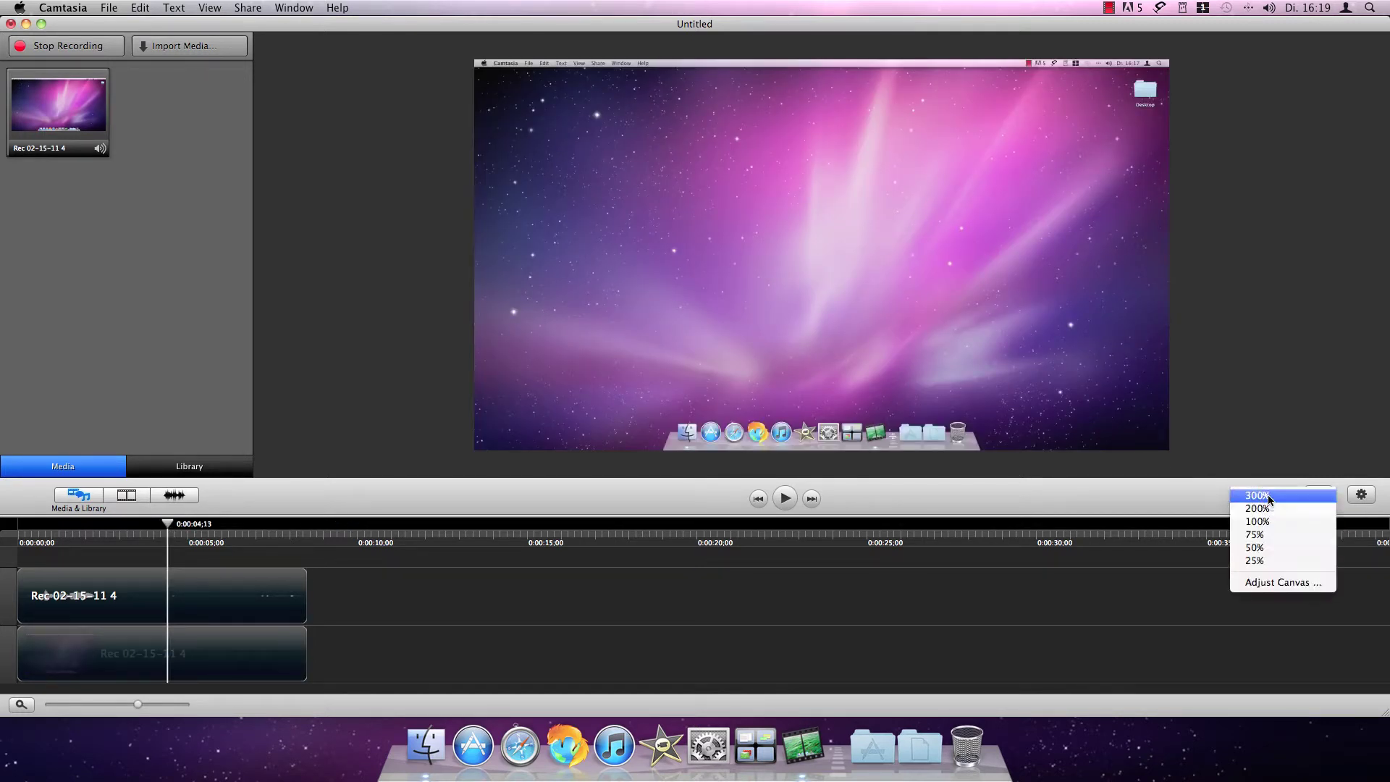
{"action": "left_click", "coordinate": [1258, 487]}
{"action": "left_click", "coordinate": [1260, 496]}
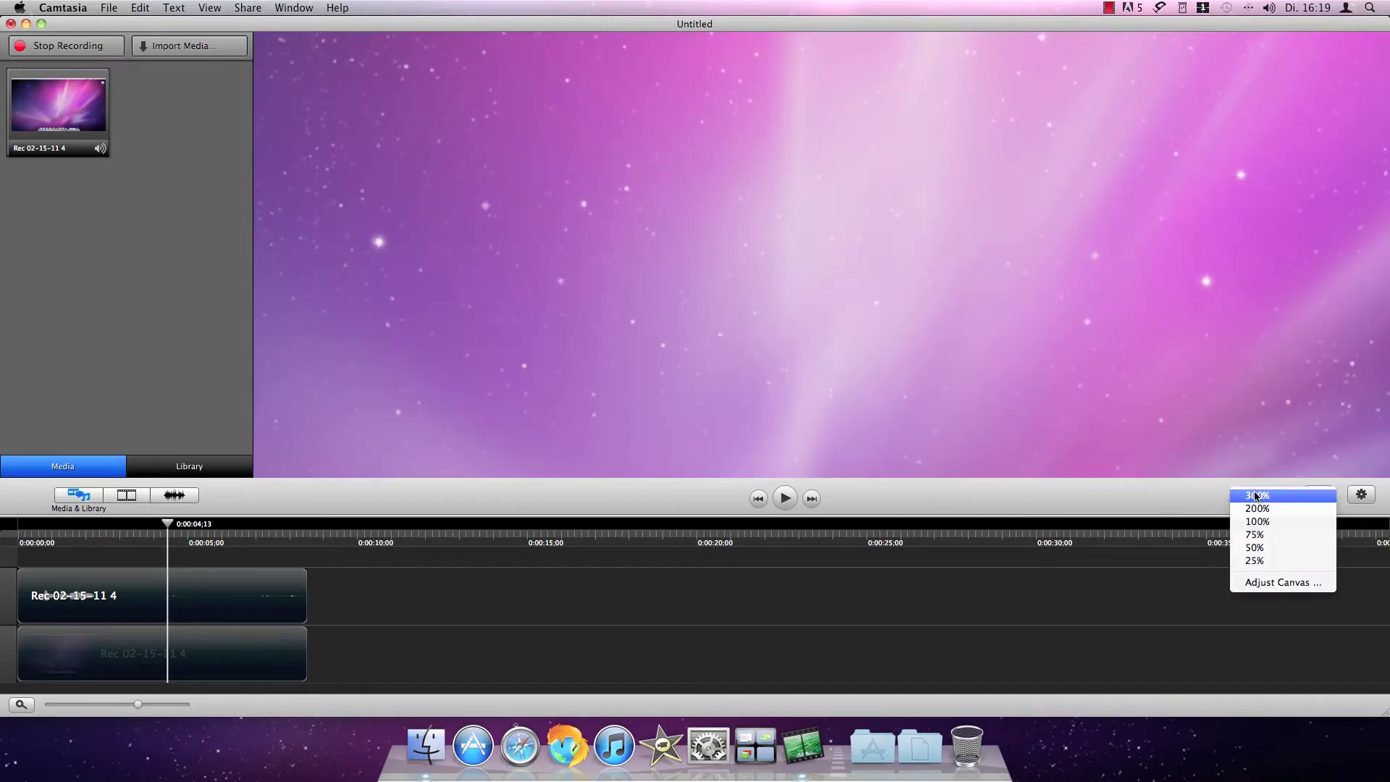
{"action": "left_click", "coordinate": [1257, 575]}
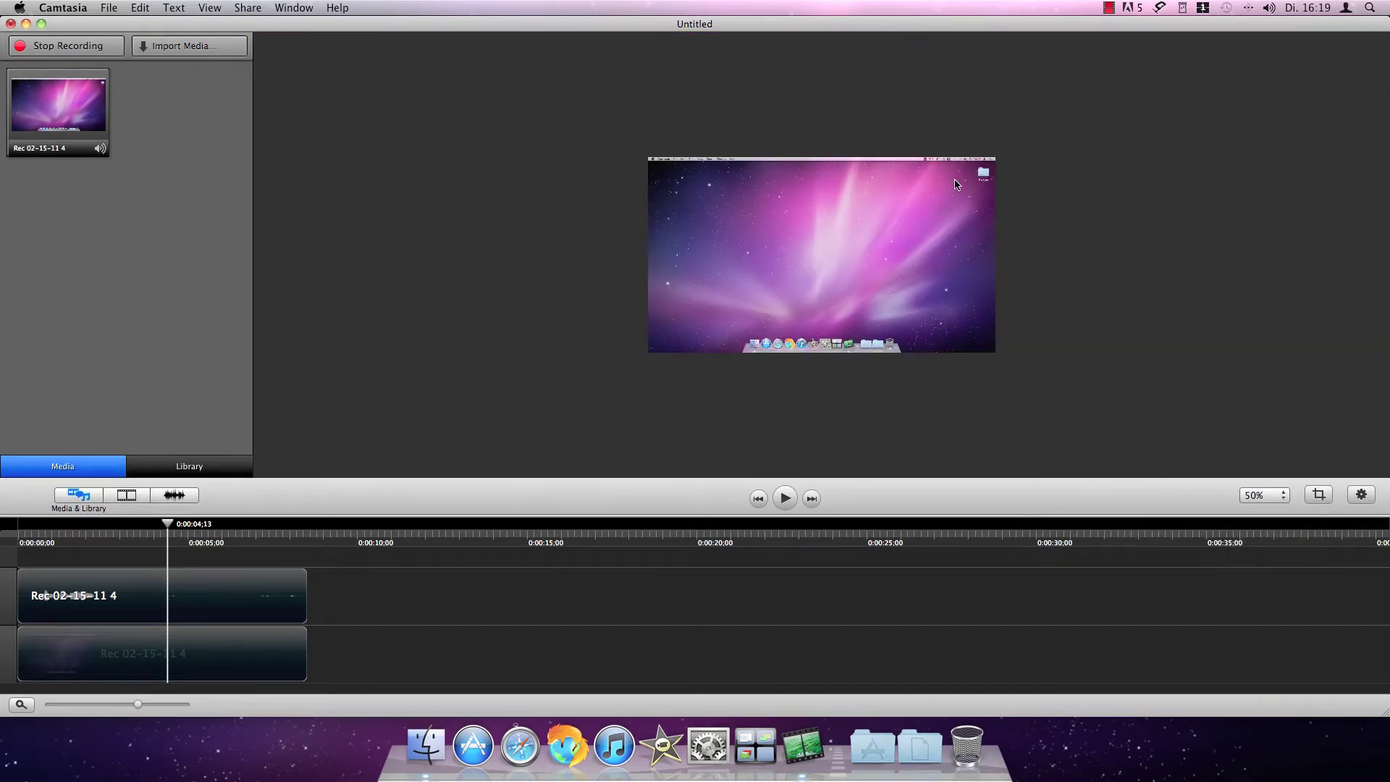
{"action": "left_click", "coordinate": [1257, 495]}
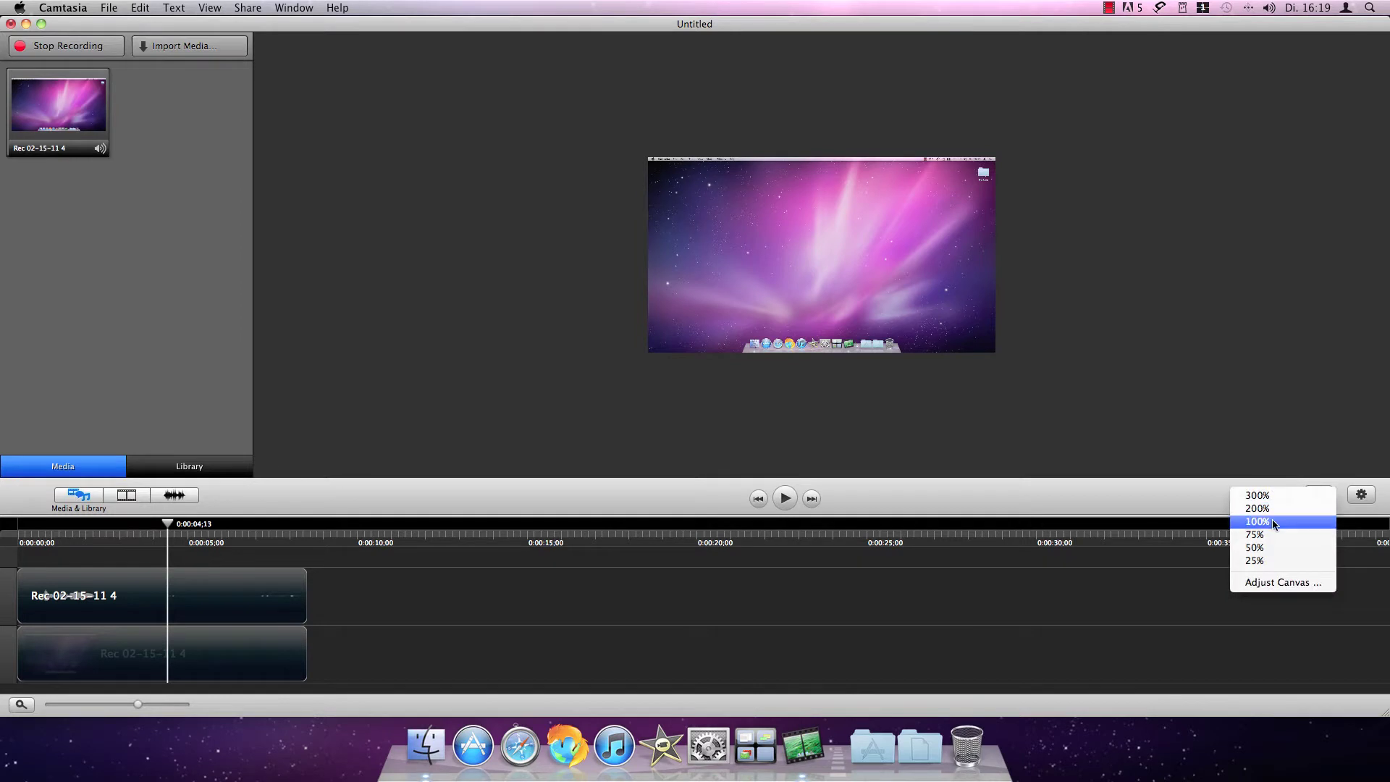
{"action": "left_click", "coordinate": [1265, 519]}
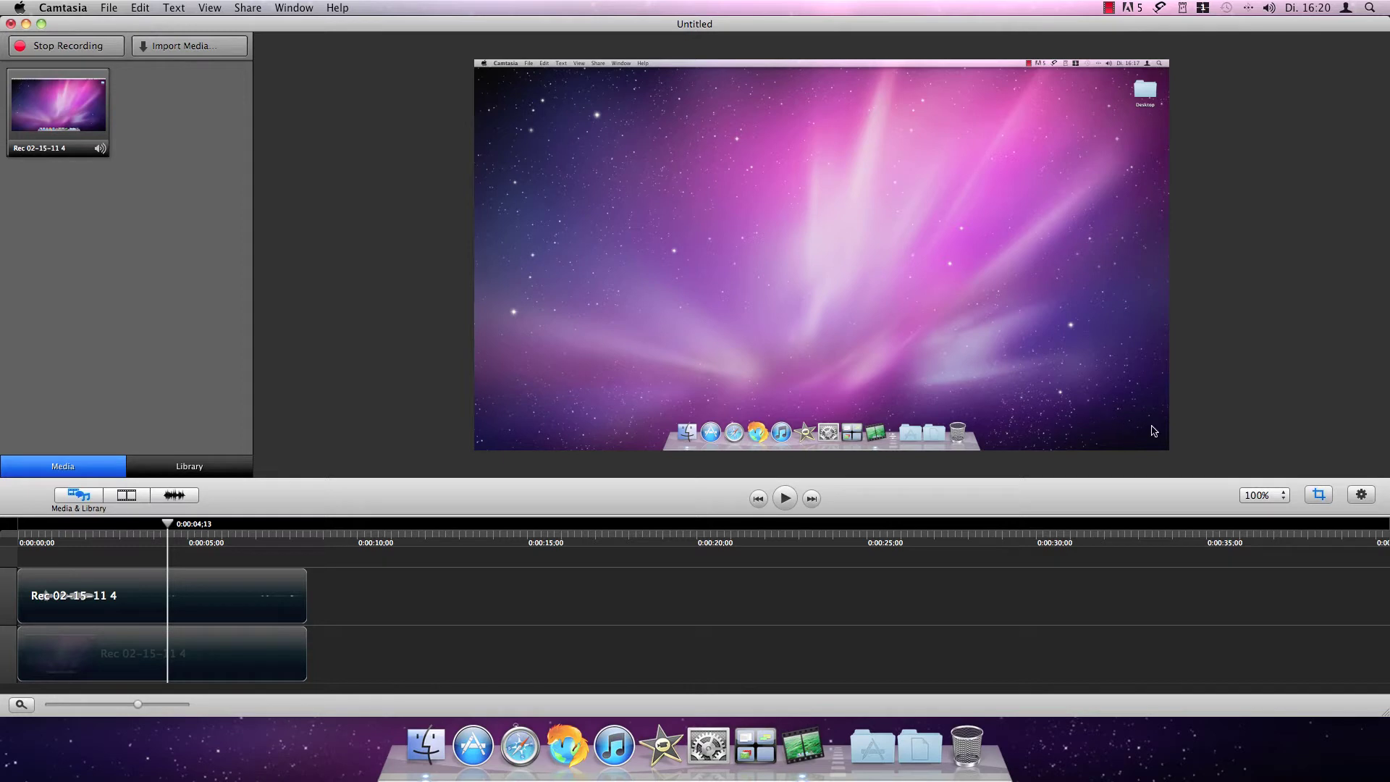
Step: Try crop mode on the recording, look through the File and Edit commands, and turn crop mode off
{"action": "left_click", "coordinate": [762, 91]}
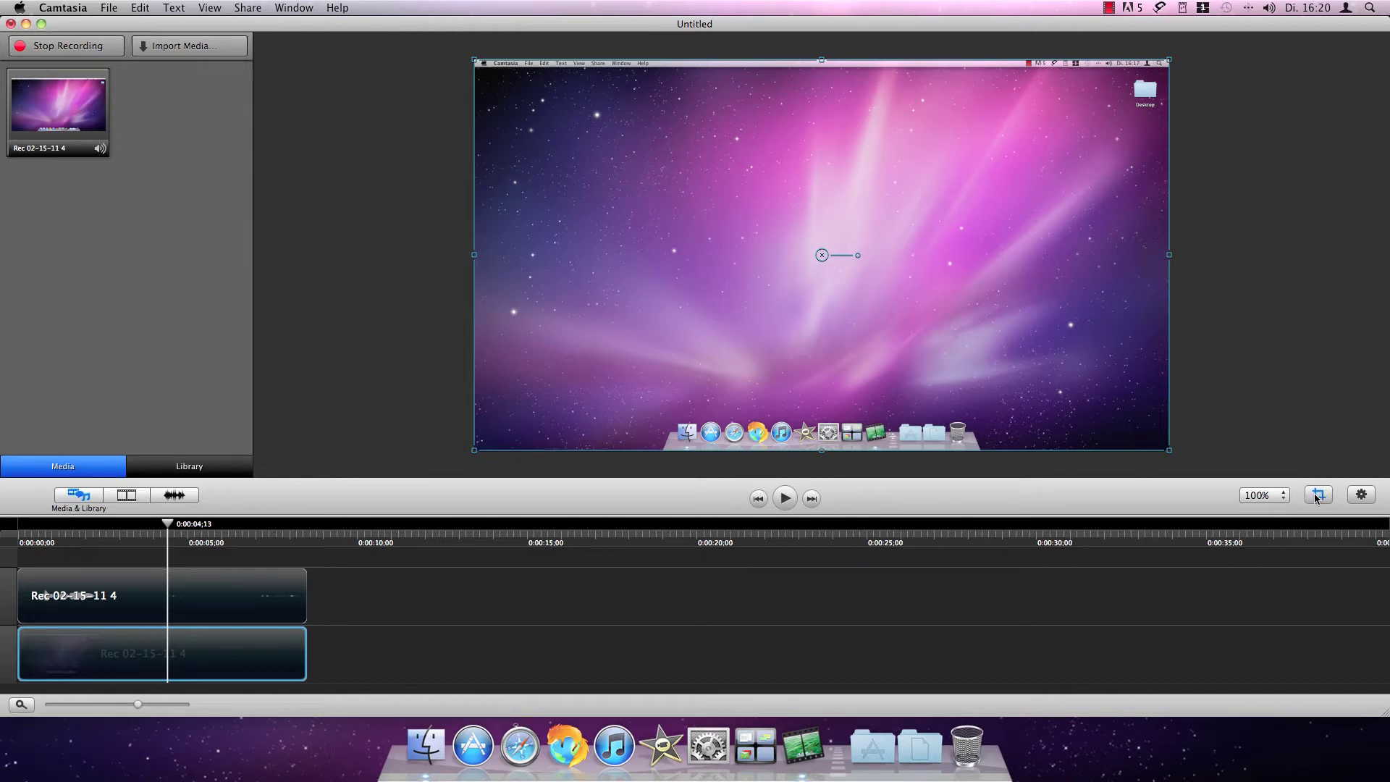
{"action": "left_click_drag", "start_coordinate": [391, 51], "coordinate": [464, 109]}
{"action": "left_click", "coordinate": [109, 7]}
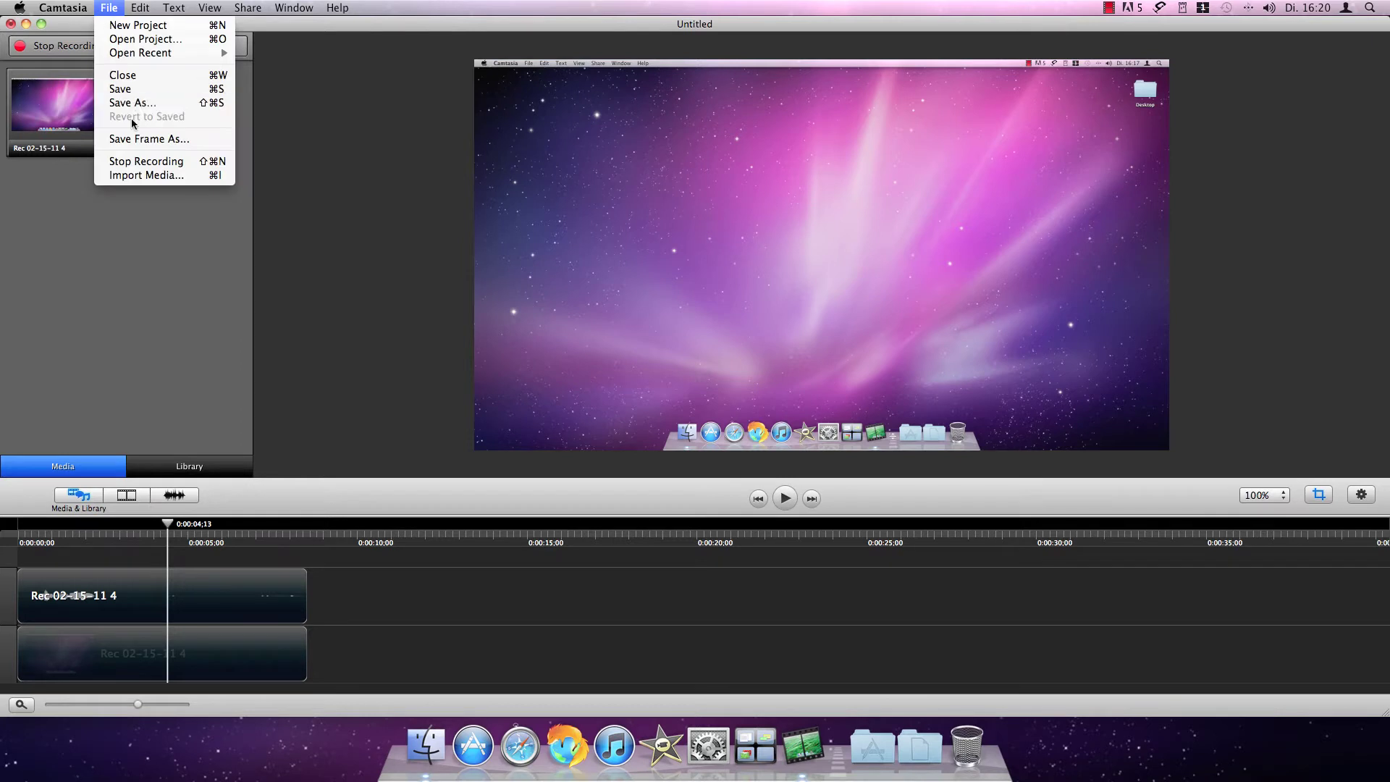
{"action": "mouse_move", "coordinate": [140, 7]}
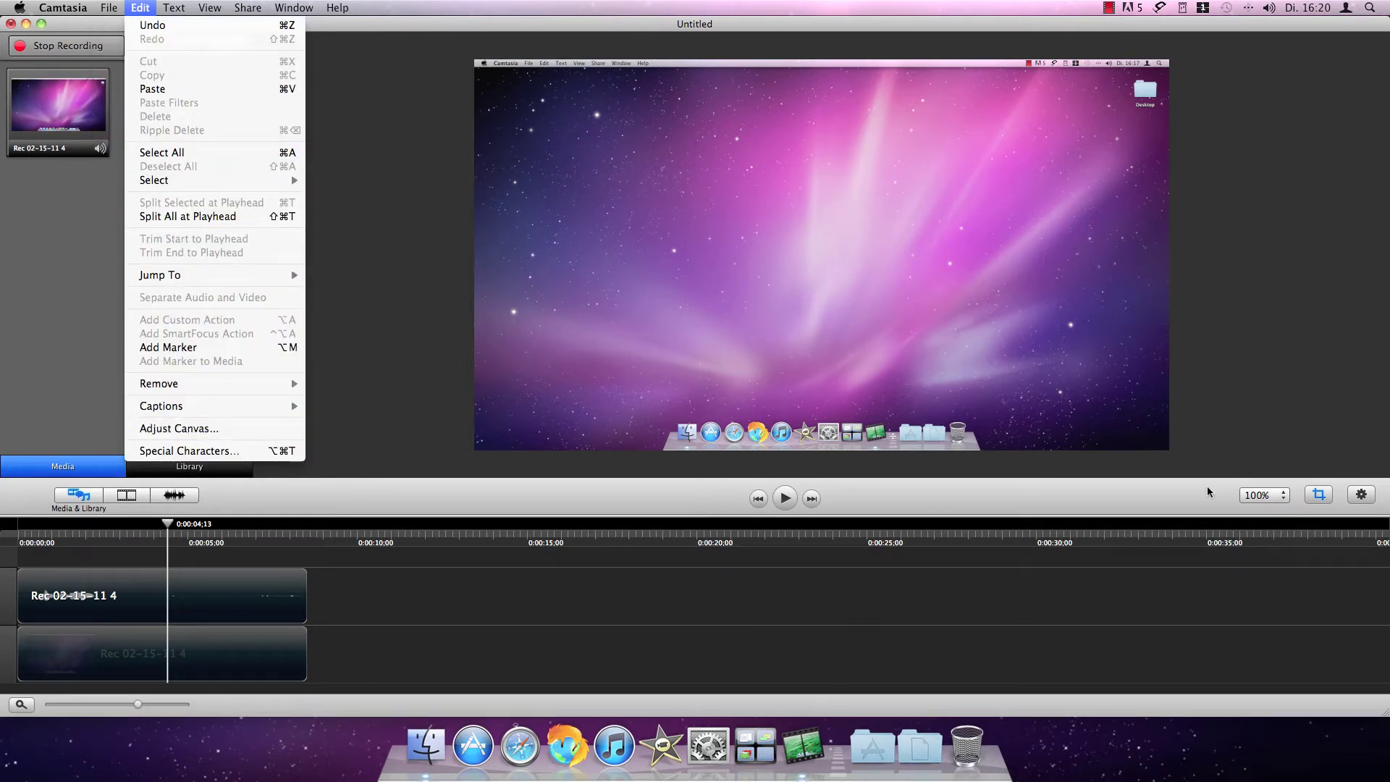
{"action": "left_click", "coordinate": [1328, 514]}
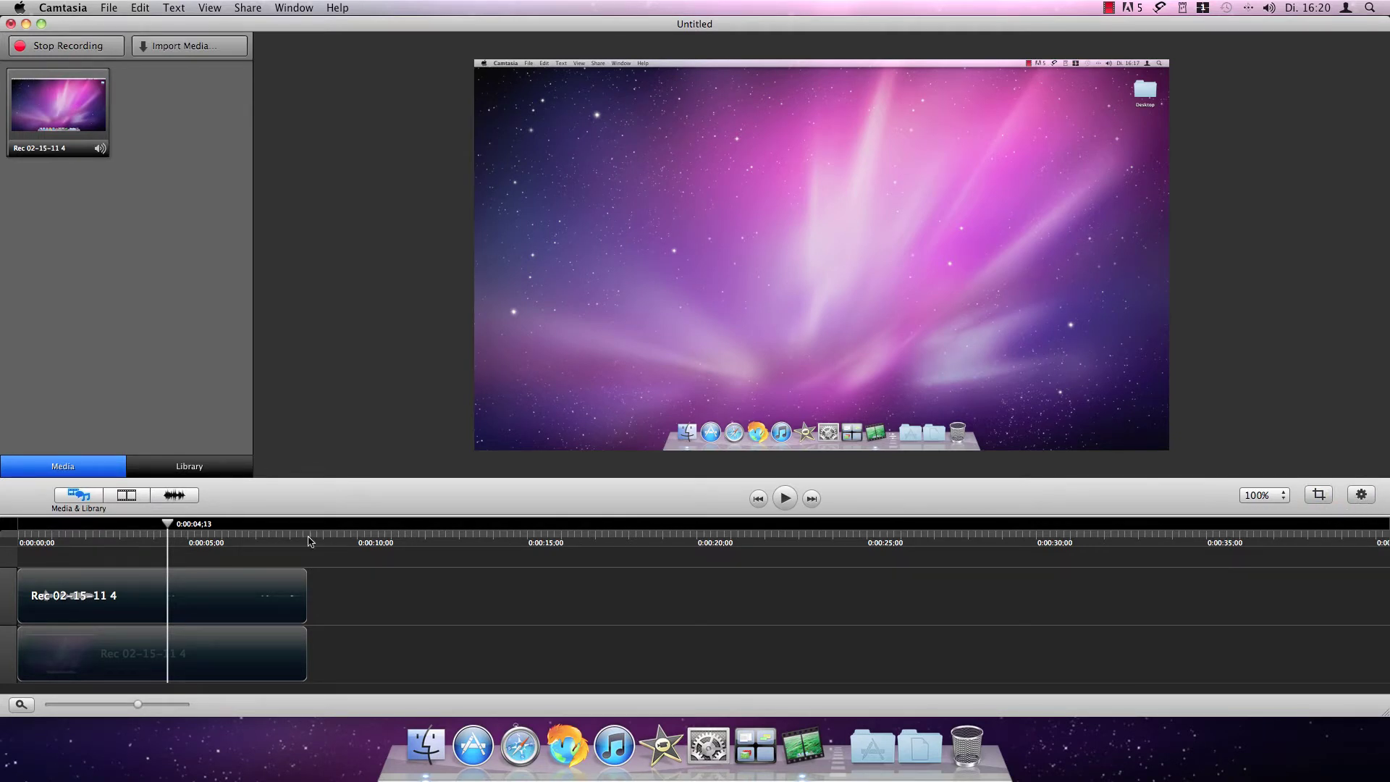
Step: Open the video clip's properties, try a scale of 87.90%, and reset it to 50%, keeping opacity at 100%
{"action": "left_click", "coordinate": [102, 659]}
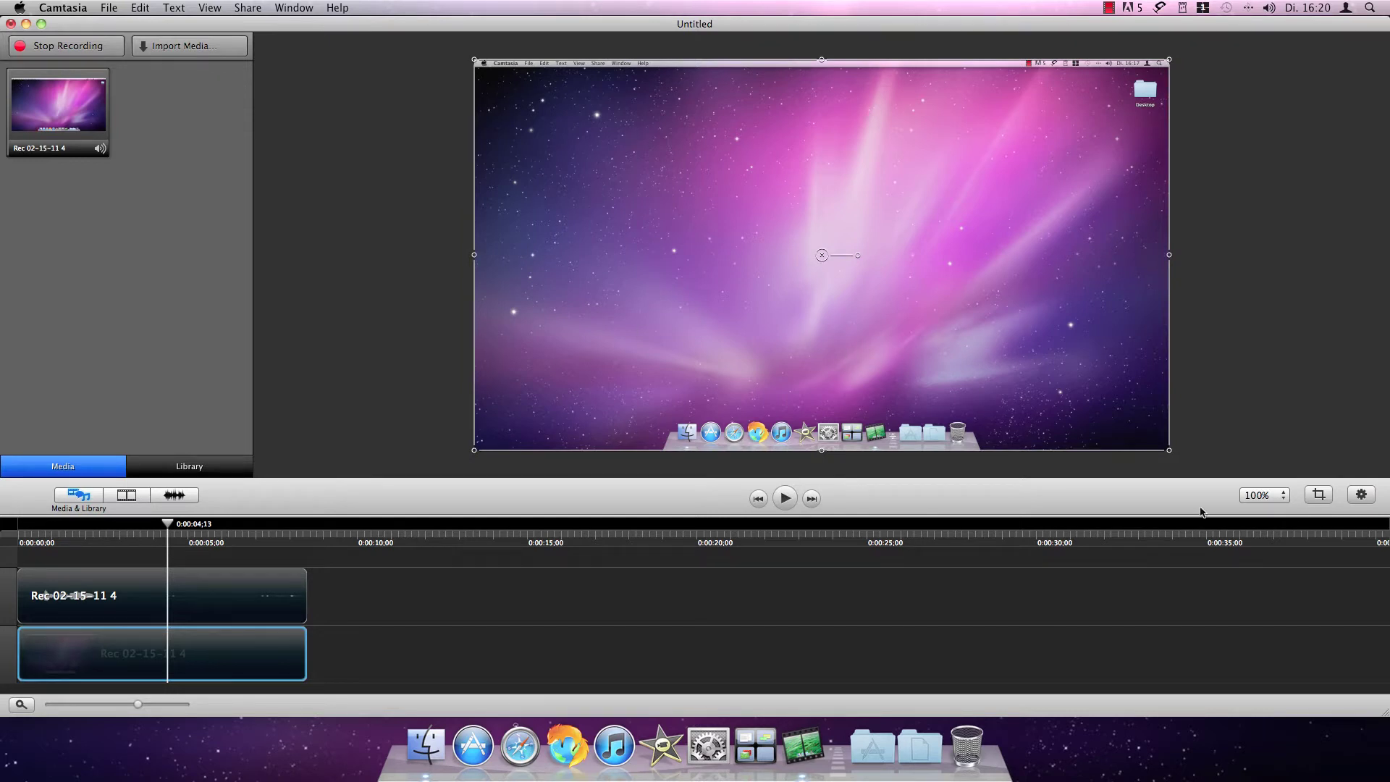
{"action": "left_click", "coordinate": [1362, 495]}
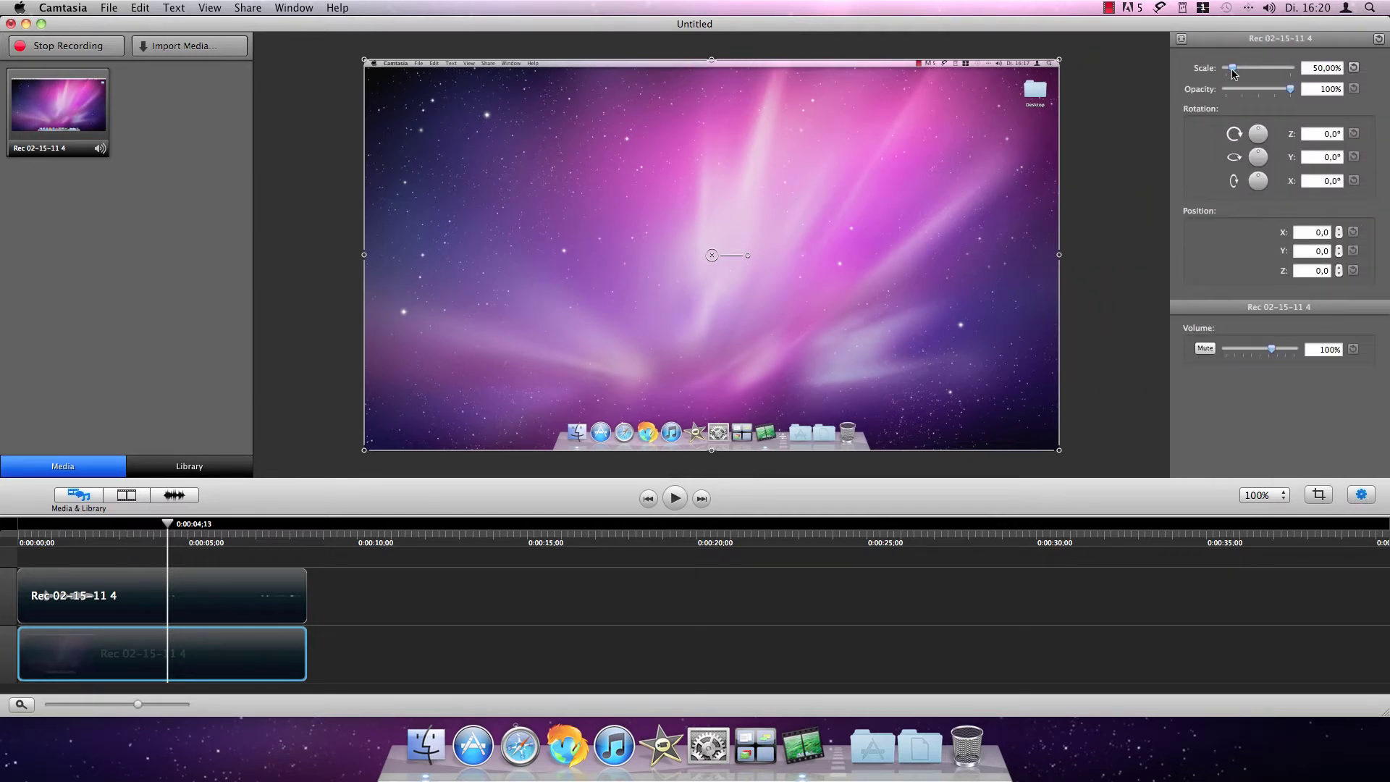
{"action": "mouse_move", "coordinate": [1232, 68]}
{"action": "left_mouse_down"}
{"action": "mouse_move", "coordinate": [1290, 68]}
{"action": "mouse_move", "coordinate": [1215, 68]}
{"action": "mouse_move", "coordinate": [1238, 68]}
{"action": "left_mouse_up"}
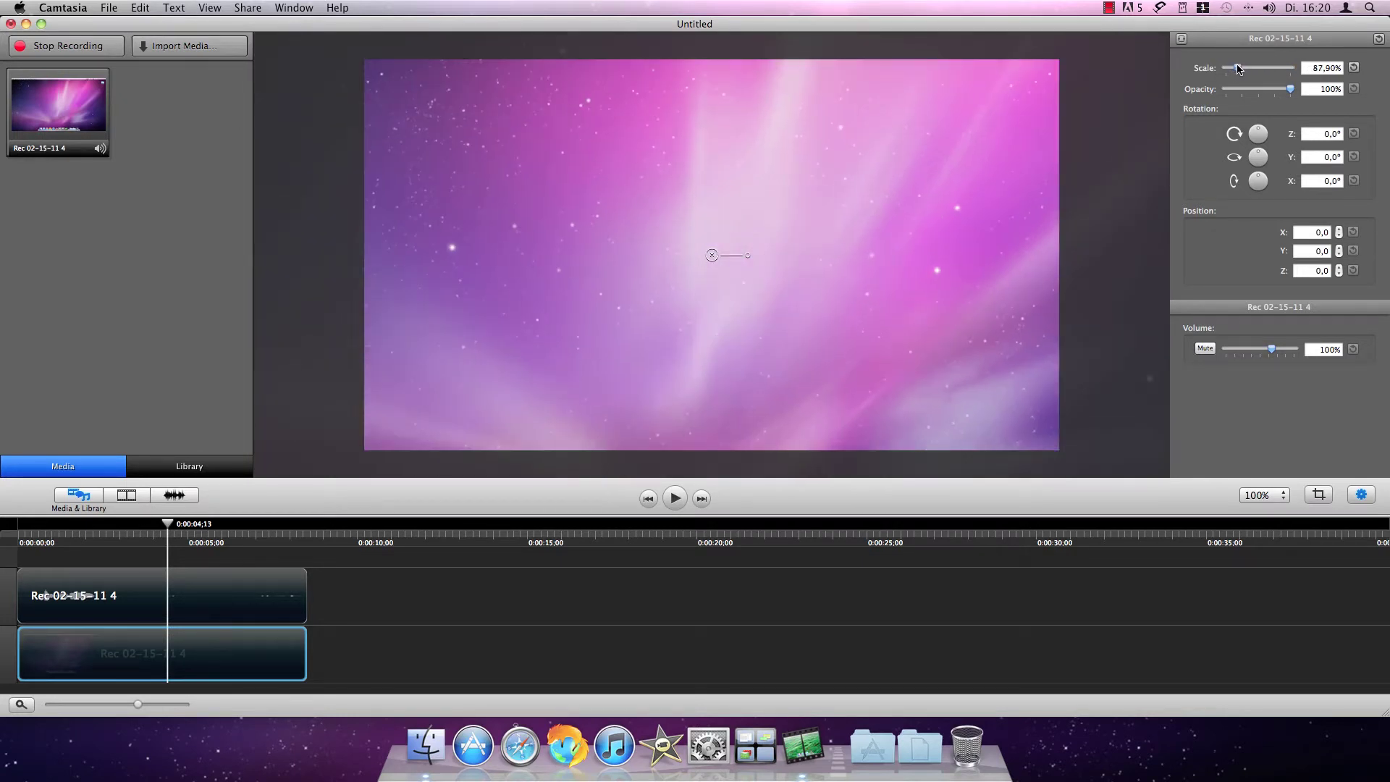
{"action": "left_click", "coordinate": [1311, 69]}
{"action": "left_click", "coordinate": [1355, 68]}
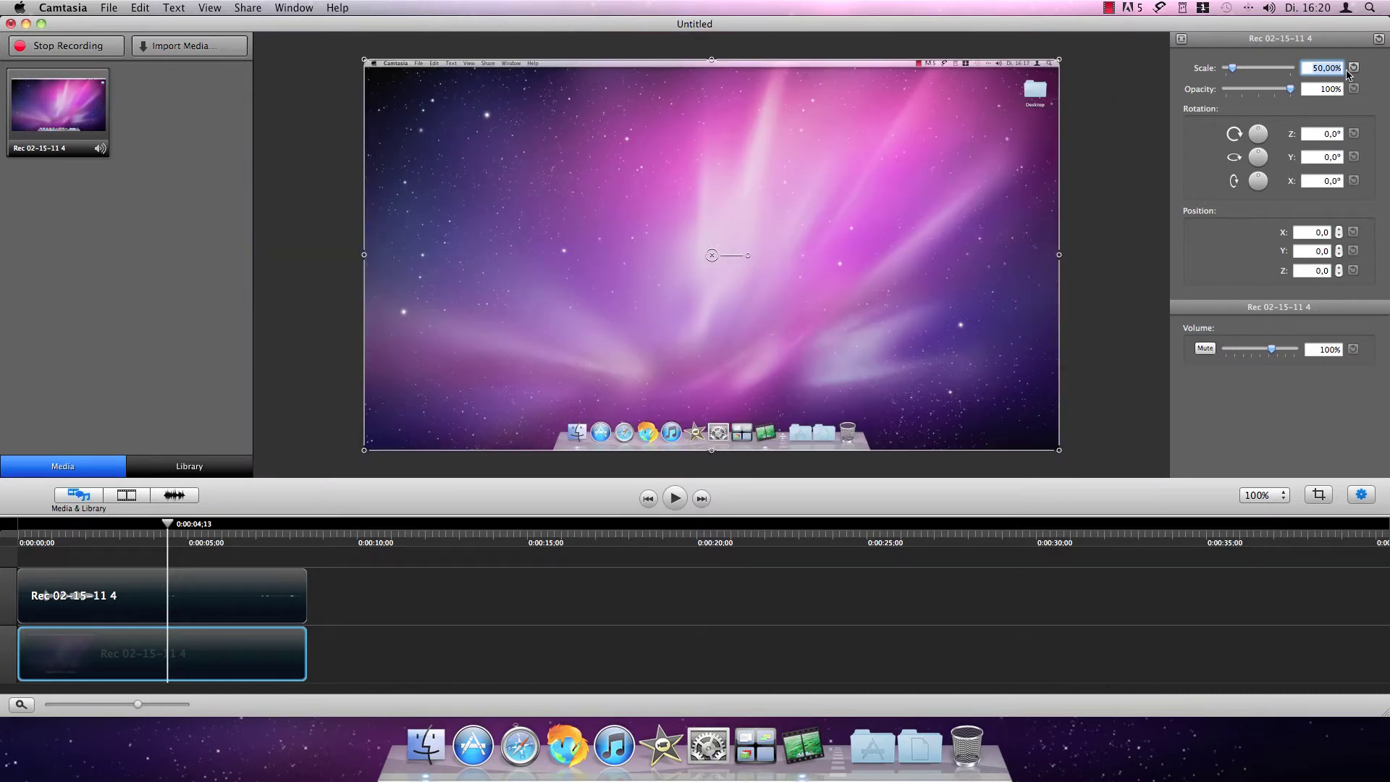
{"action": "left_click_drag", "start_coordinate": [1292, 89], "coordinate": [1344, 97]}
Step: Try rotating the video clip to Z 45°, Y -77° and X 69.4°
{"action": "left_click", "coordinate": [1259, 131]}
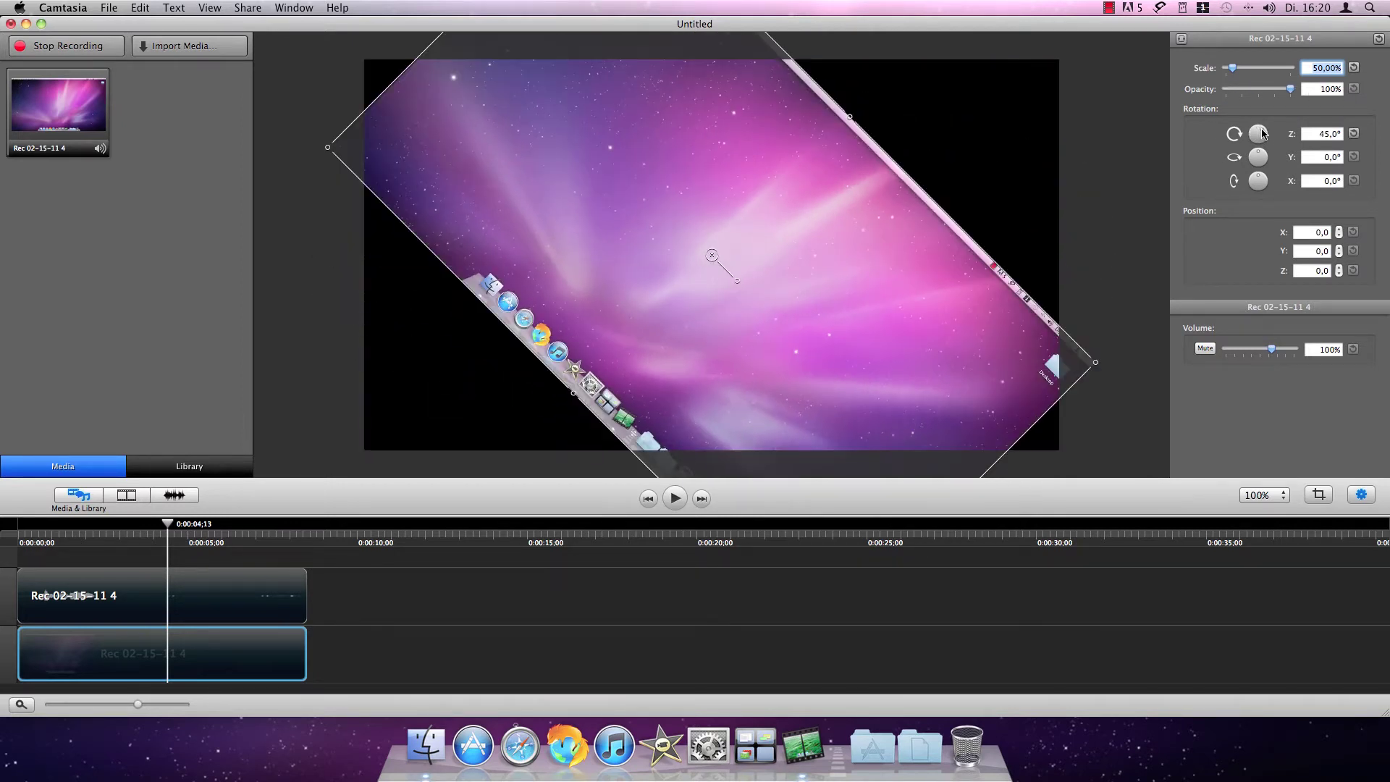
{"action": "left_click", "coordinate": [1252, 154]}
{"action": "left_click_drag", "start_coordinate": [1252, 157], "coordinate": [1265, 184]}
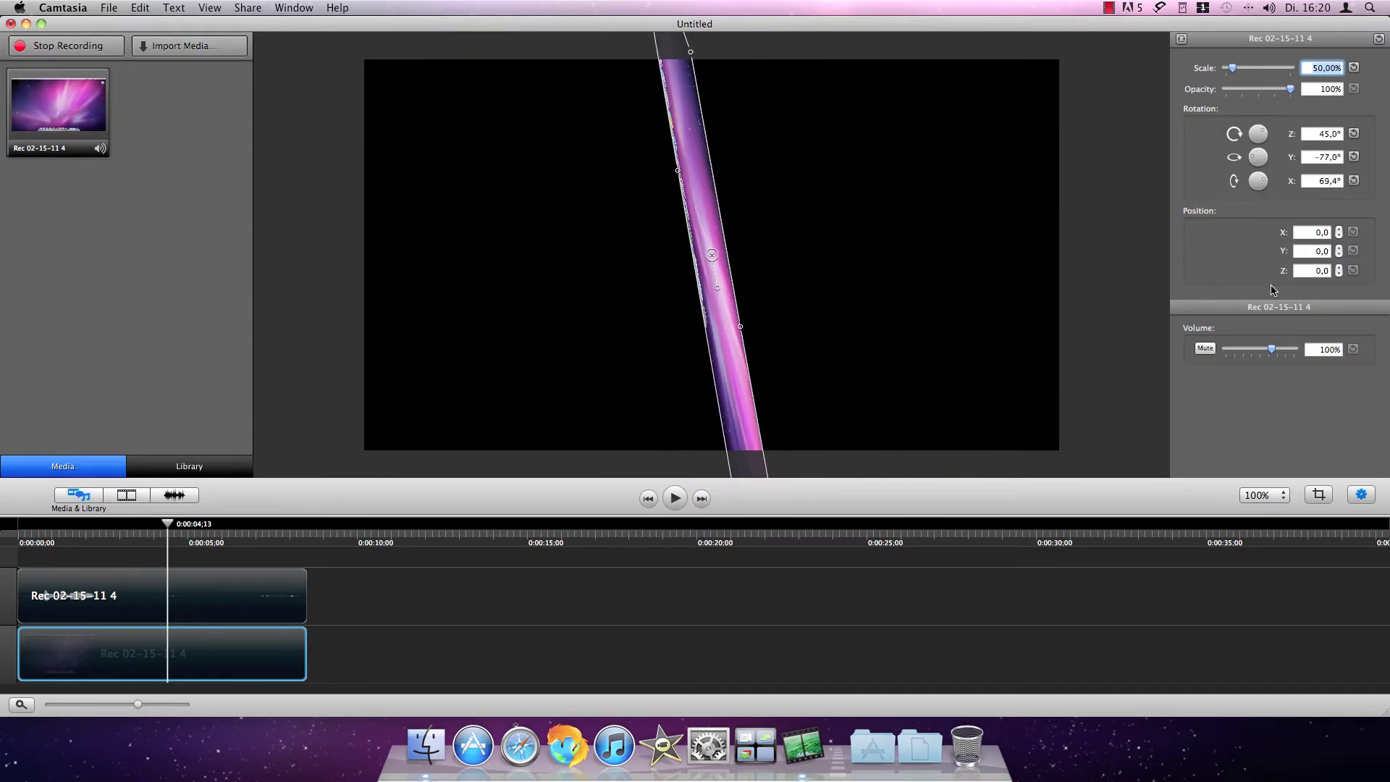
Step: Undo the trial Y and X rotations and reset the video clip's Z rotation to 0°
{"action": "left_click", "coordinate": [1354, 135]}
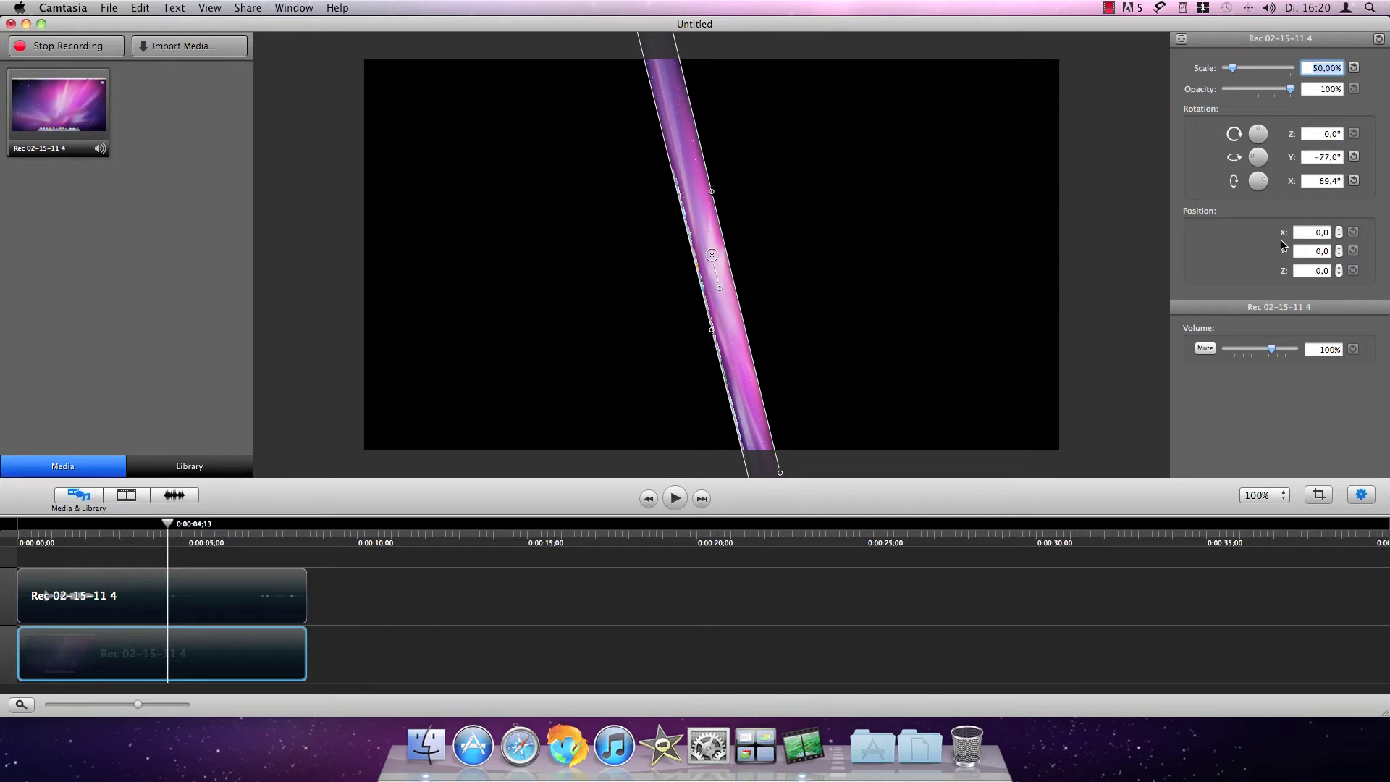
{"action": "key", "text": "super+z"}
{"action": "key", "text": "super+z"}
{"action": "key", "text": "super+z"}
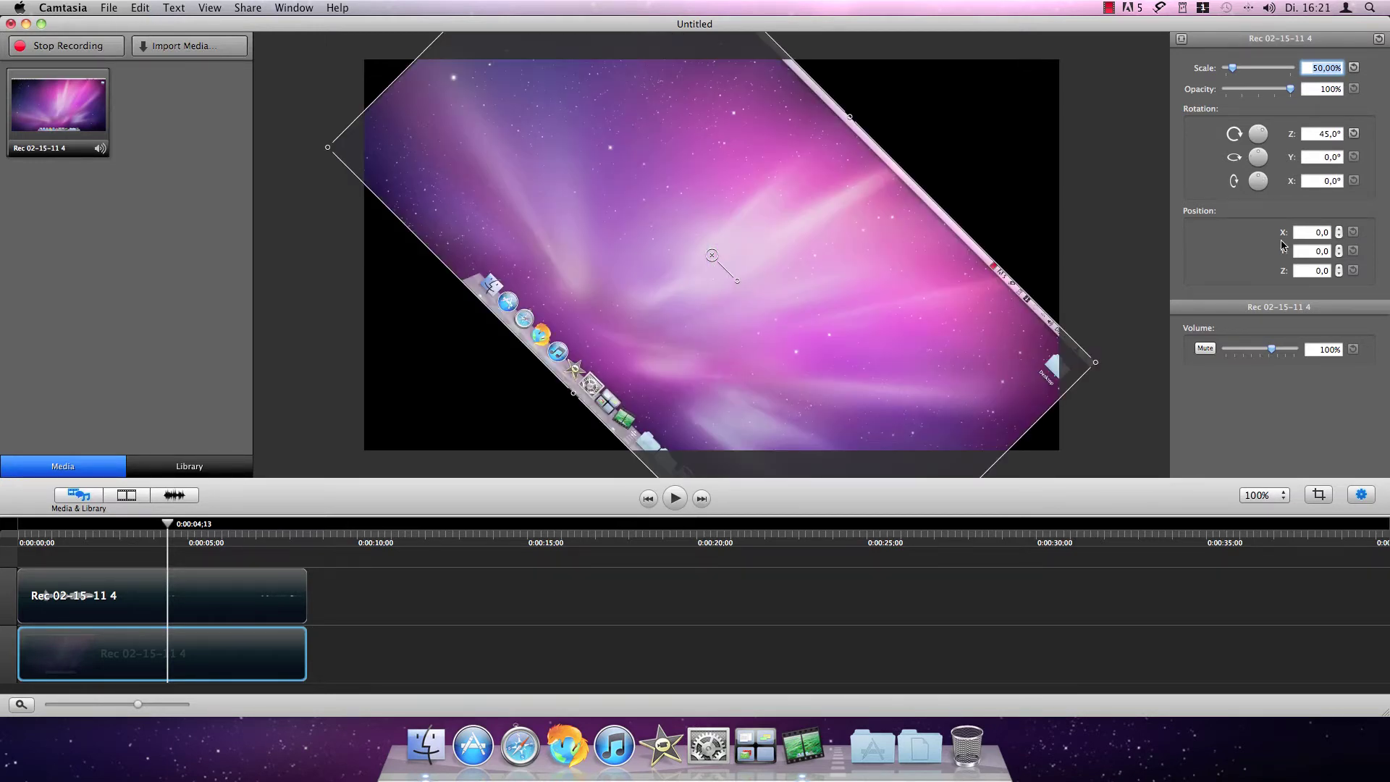
{"action": "left_click", "coordinate": [1354, 133]}
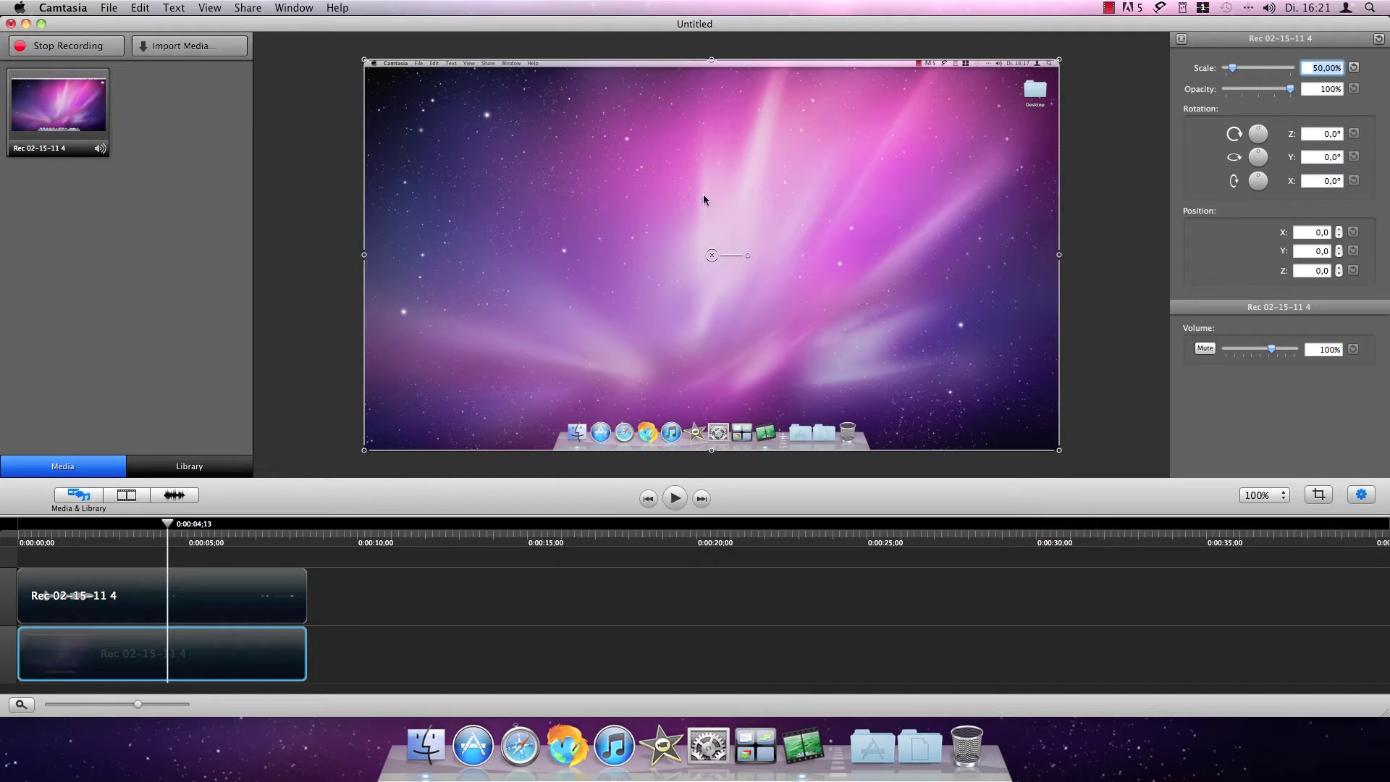
Step: Try offsetting the video clip's position to X 14, Y 11 and Z 34, and reset all three to 0
{"action": "left_click", "coordinate": [1339, 231]}
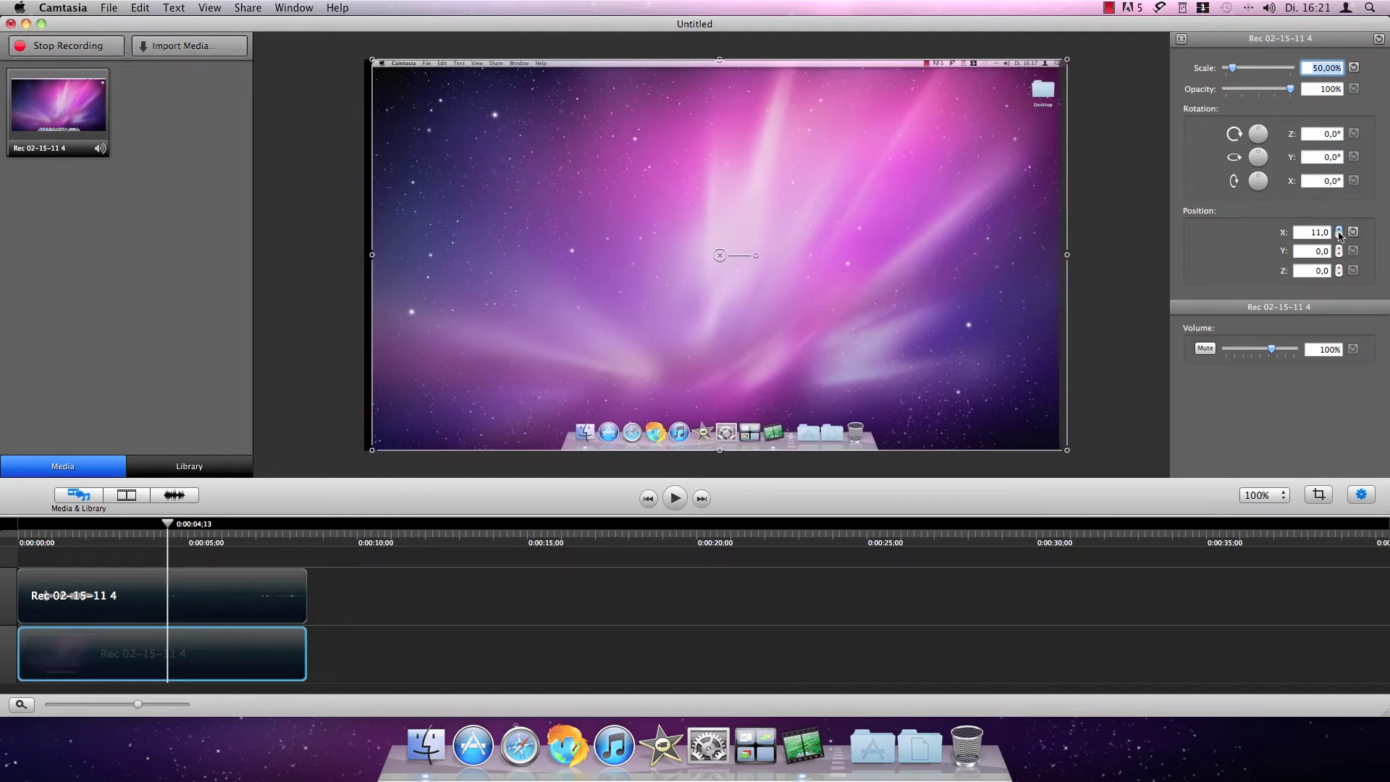
{"action": "left_click", "coordinate": [1339, 248]}
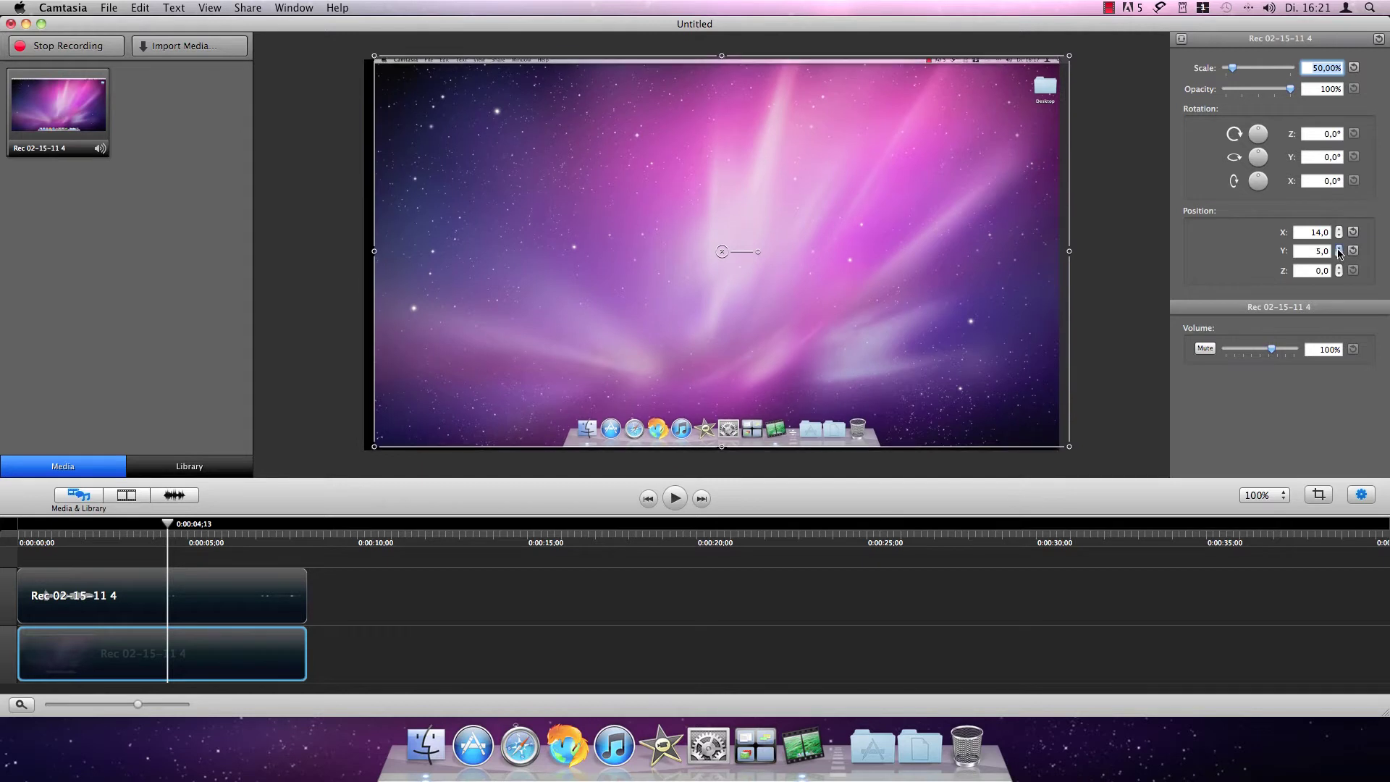
{"action": "left_click", "coordinate": [1339, 269]}
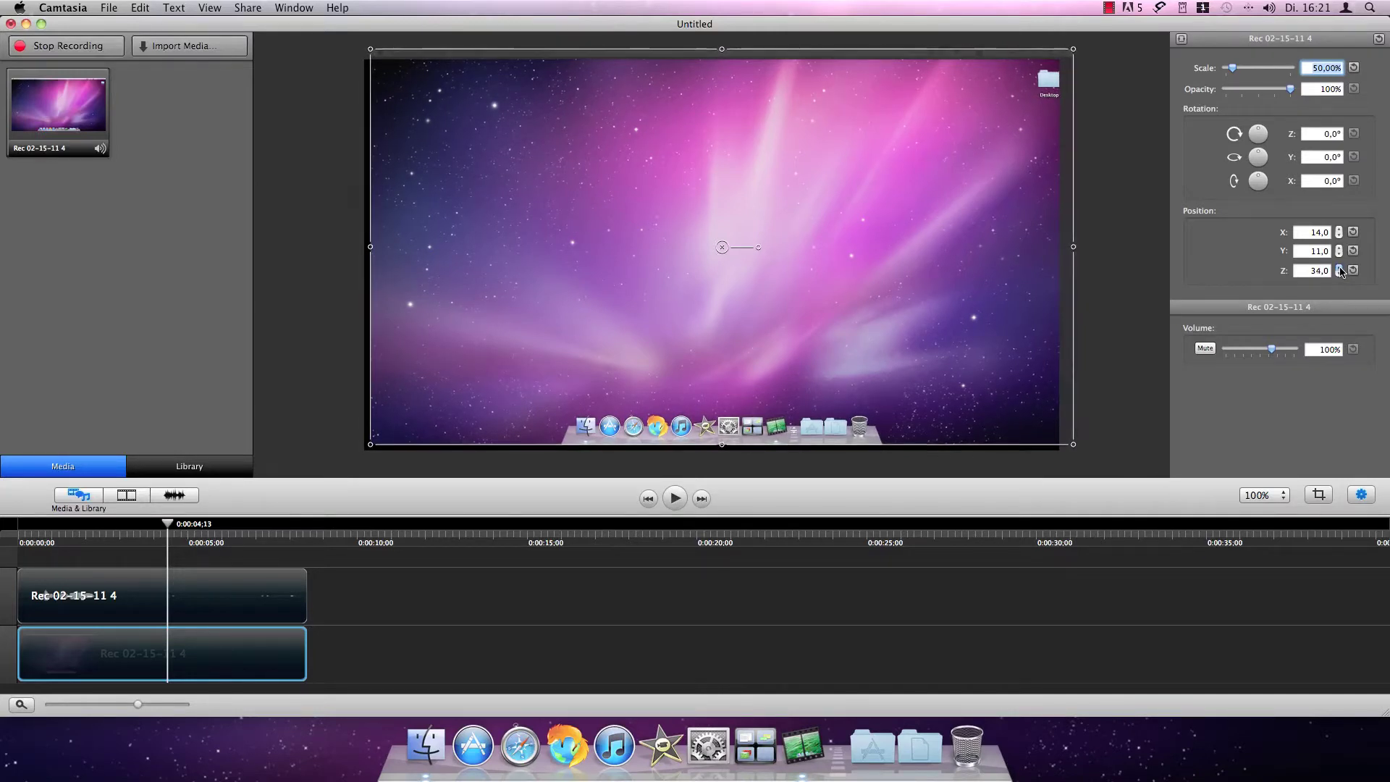
{"action": "left_click", "coordinate": [1352, 231]}
{"action": "left_click", "coordinate": [1353, 250]}
{"action": "left_click", "coordinate": [1352, 271]}
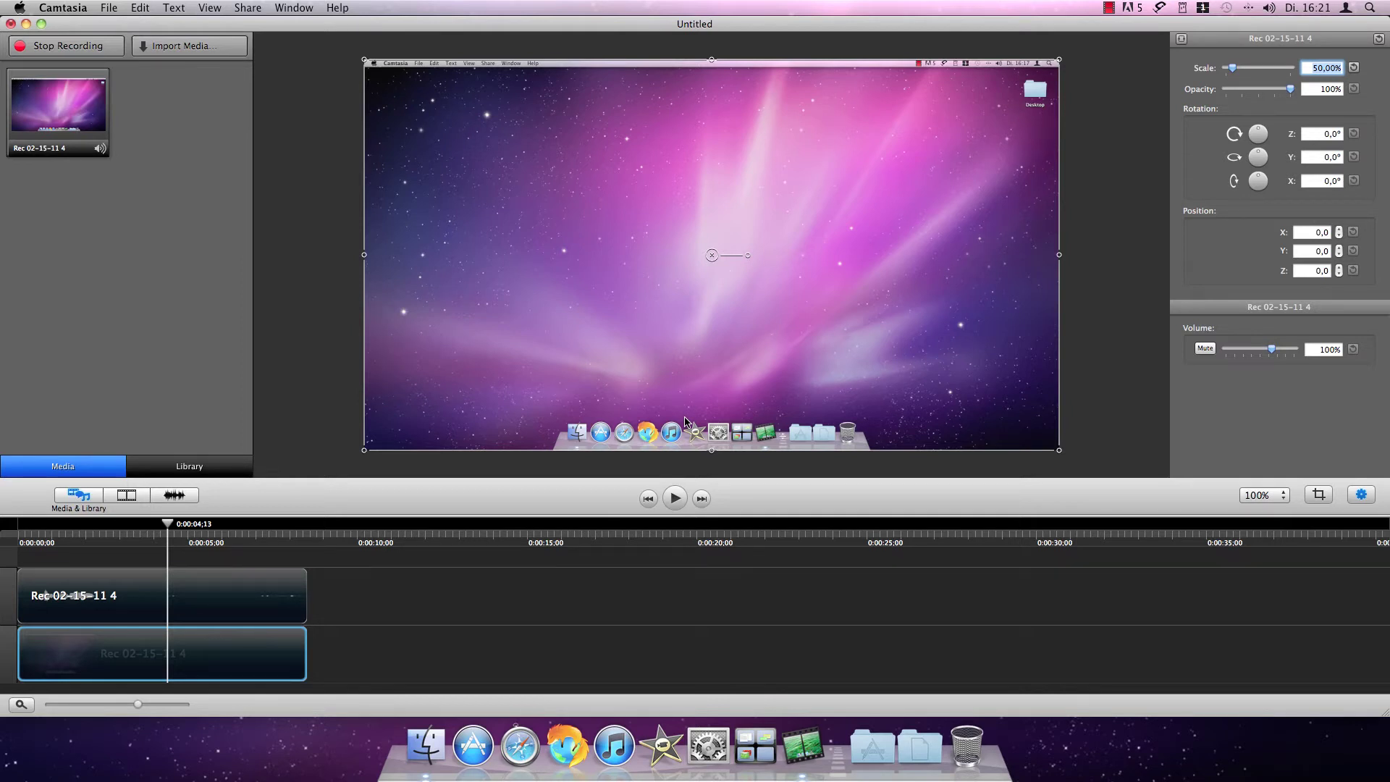
Step: Open the audio clip's properties, try raising its volume slightly and lowering it again, and close the properties
{"action": "left_click", "coordinate": [1204, 350]}
{"action": "left_click", "coordinate": [1361, 495]}
{"action": "left_click", "coordinate": [104, 607]}
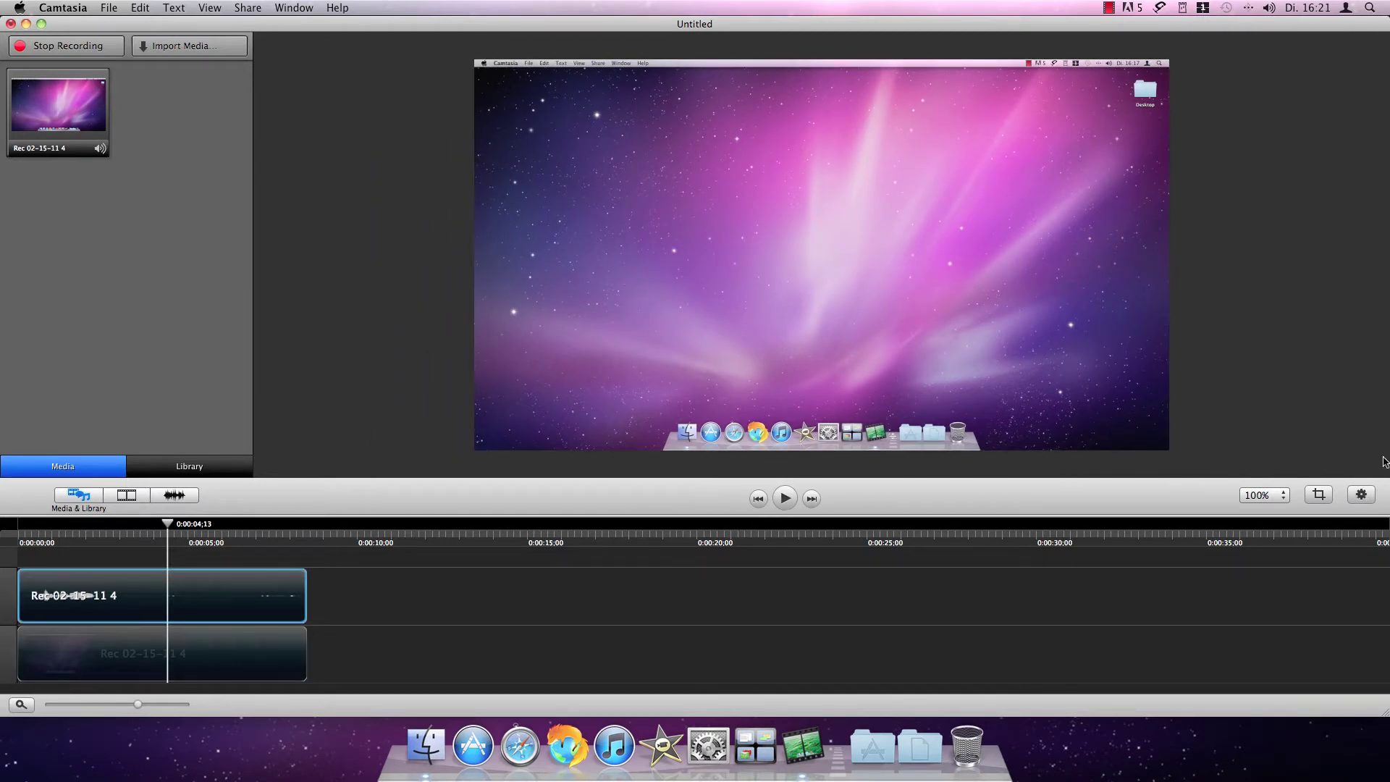
{"action": "left_click", "coordinate": [1358, 497]}
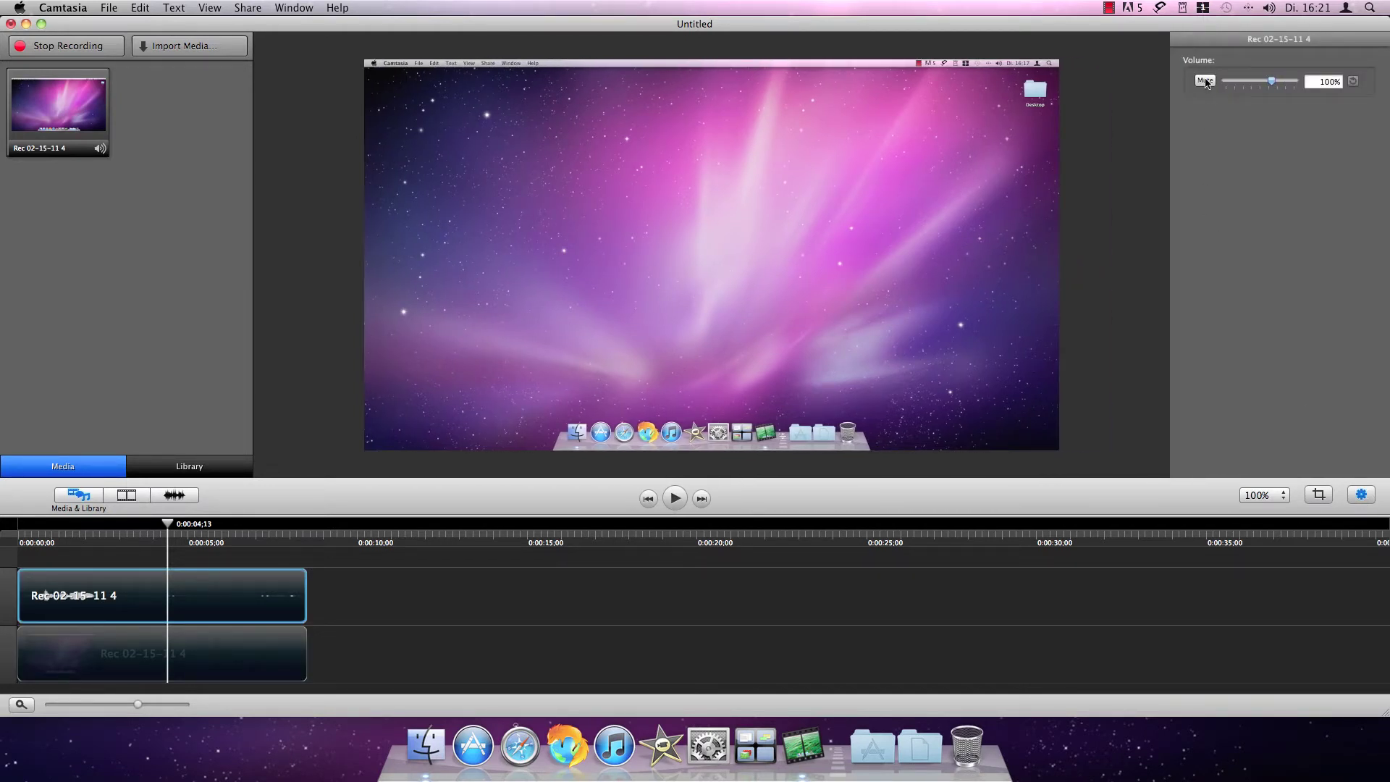
{"action": "mouse_move", "coordinate": [1271, 84]}
{"action": "left_mouse_down"}
{"action": "mouse_move", "coordinate": [1293, 84]}
{"action": "mouse_move", "coordinate": [1276, 84]}
{"action": "left_mouse_up"}
{"action": "left_click_drag", "start_coordinate": [1273, 81], "coordinate": [1271, 81]}
{"action": "left_click", "coordinate": [1364, 498]}
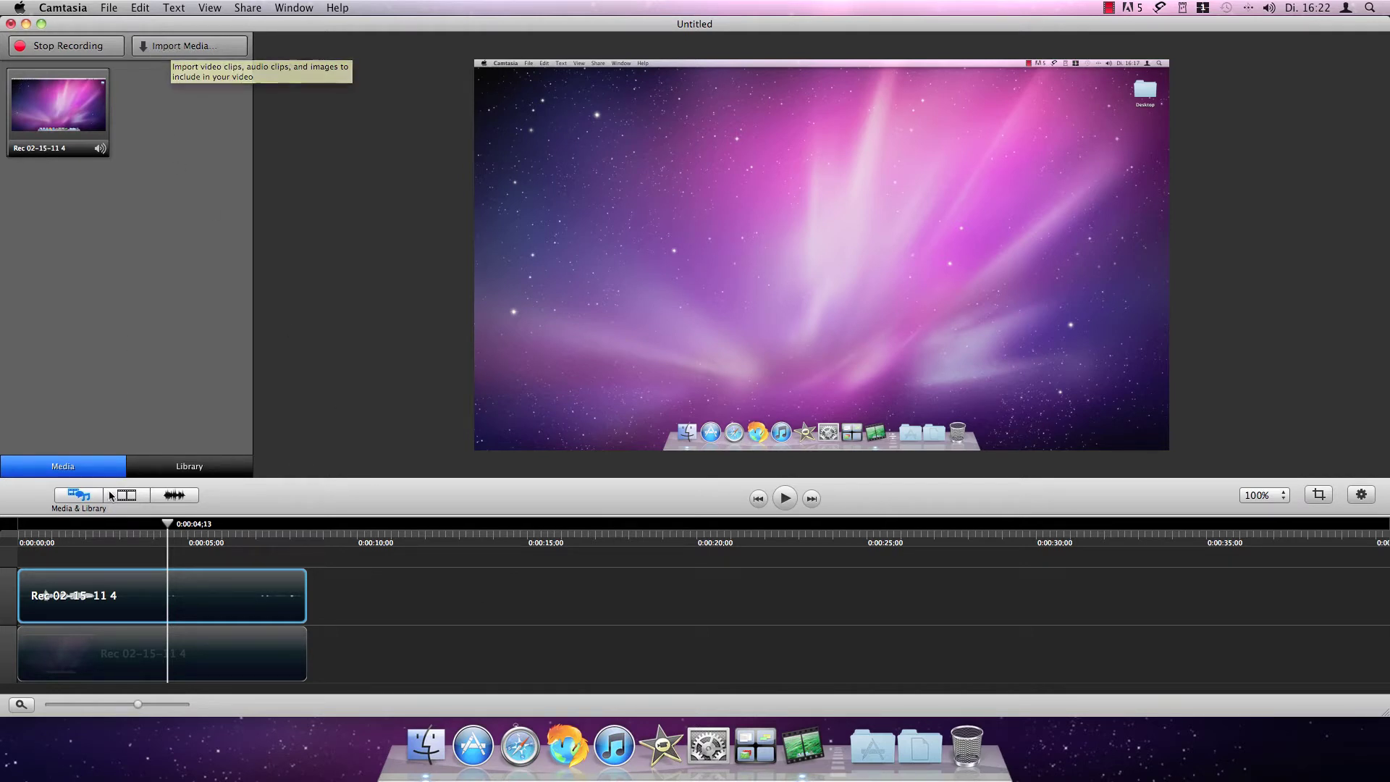
Step: Shift the recording's audio and video clips about half a second later on the timeline
{"action": "left_click_drag", "start_coordinate": [87, 599], "coordinate": [116, 648]}
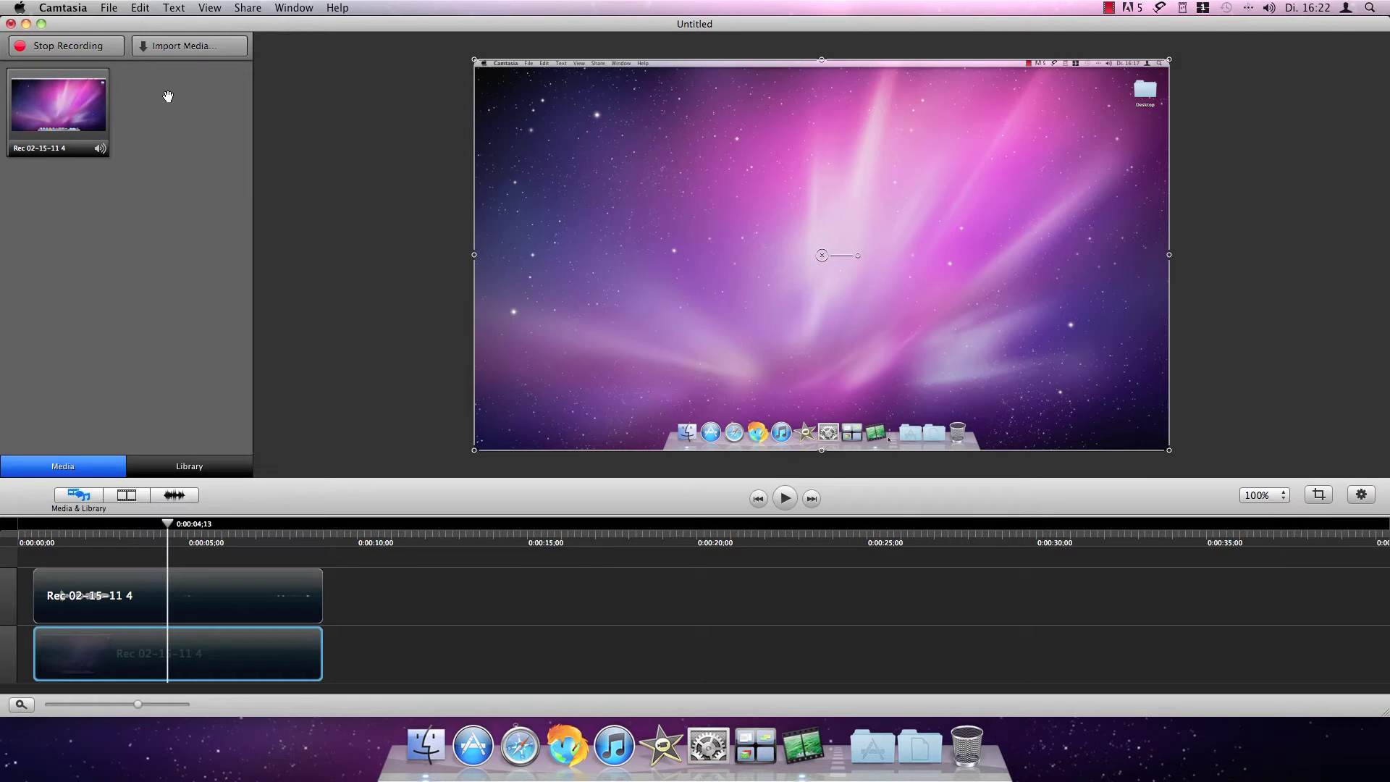
Step: Add a Text callout from the Library to the canvas at the playhead, reading "Camtasia for mac"
{"action": "left_click", "coordinate": [172, 467]}
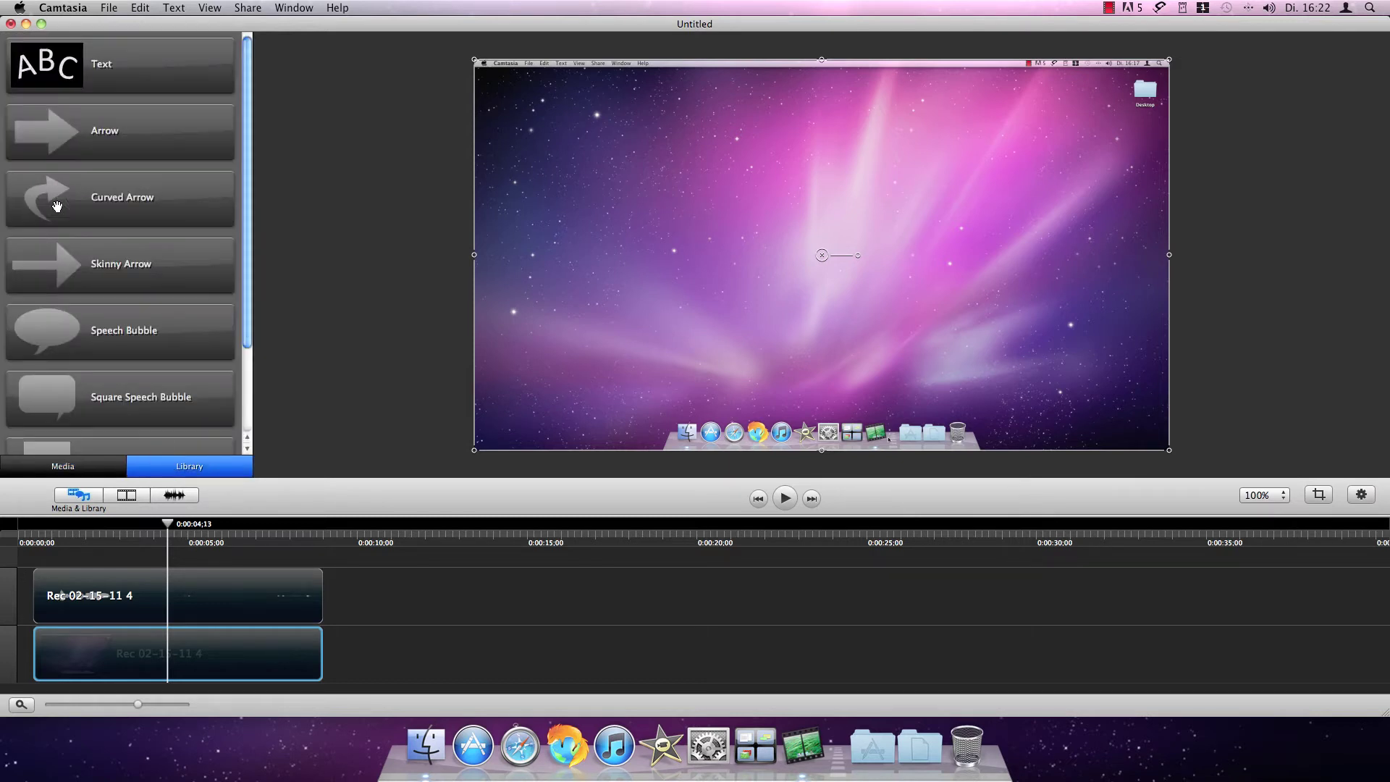
{"action": "left_click_drag", "start_coordinate": [127, 74], "coordinate": [681, 200]}
{"action": "double_click", "coordinate": [681, 200]}
{"action": "type", "text": "C"}
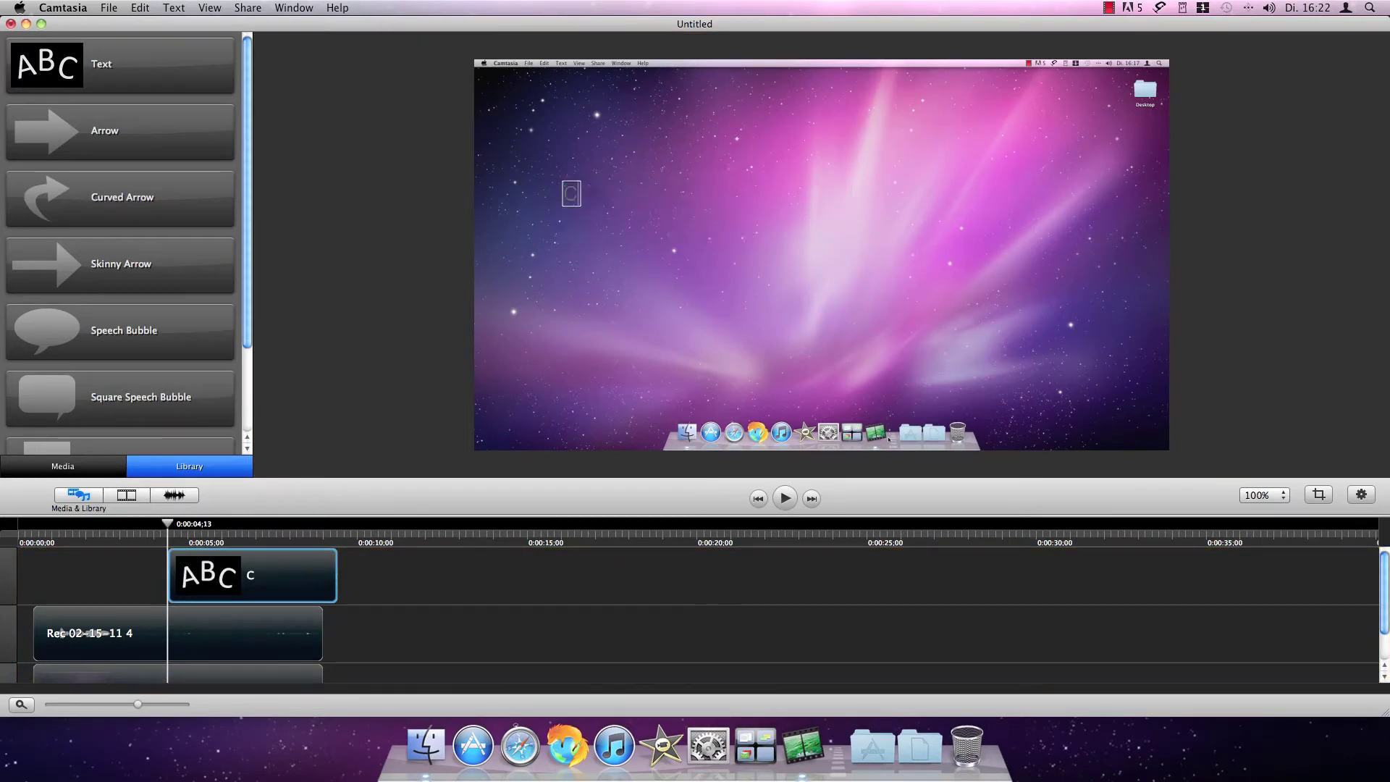
{"action": "type", "text": "amtasia for mac"}
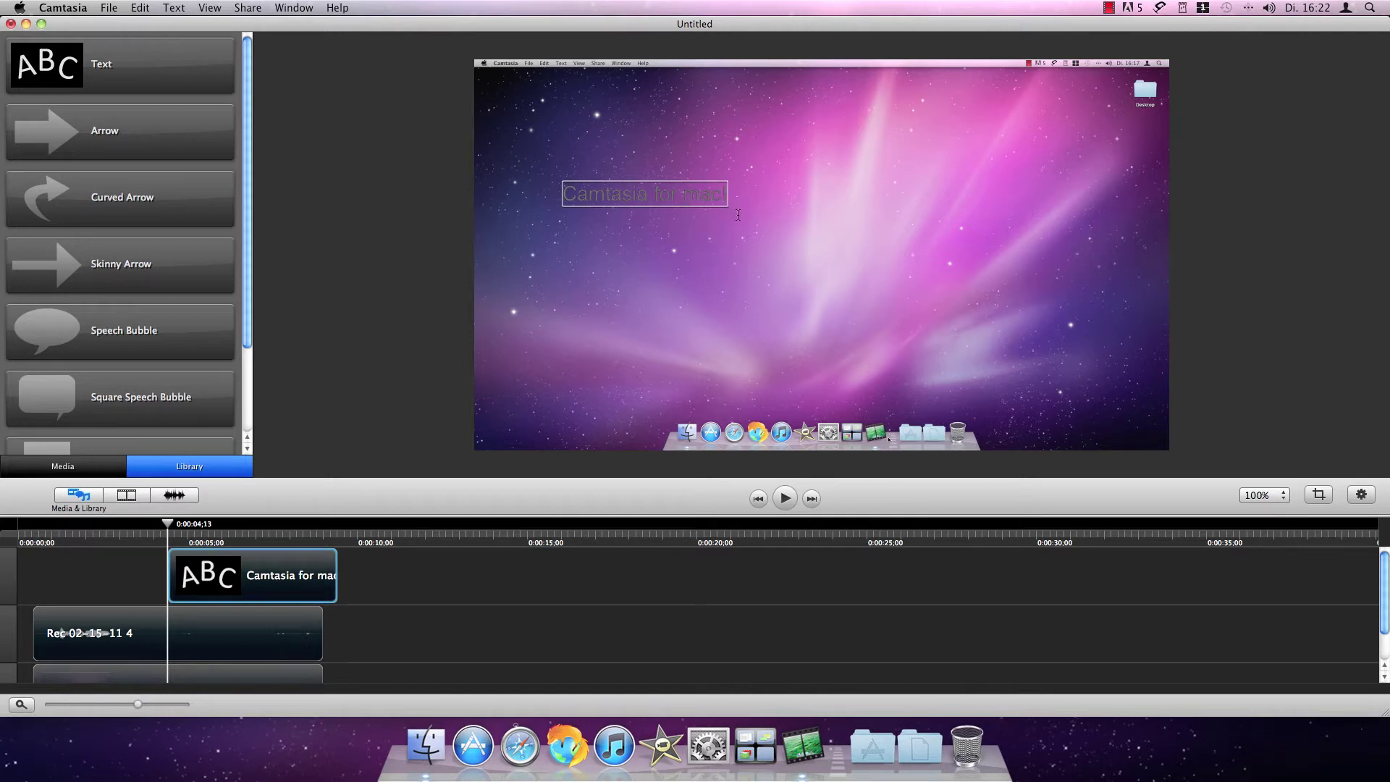
Step: Enlarge the "Camtasia for mac!" text callout to span most of the canvas width and centre it horizontally in the upper half
{"action": "left_click_drag", "start_coordinate": [595, 190], "coordinate": [702, 199]}
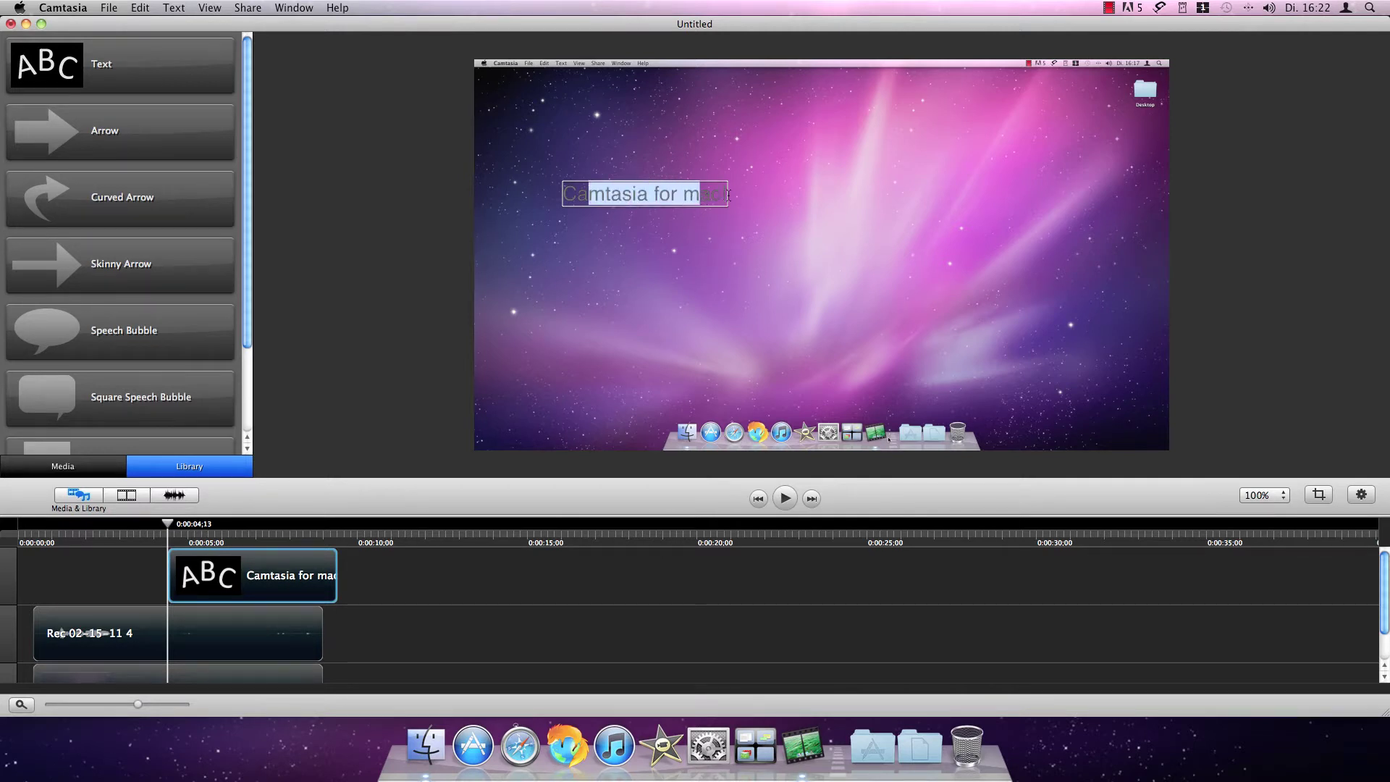
{"action": "key", "text": "Escape"}
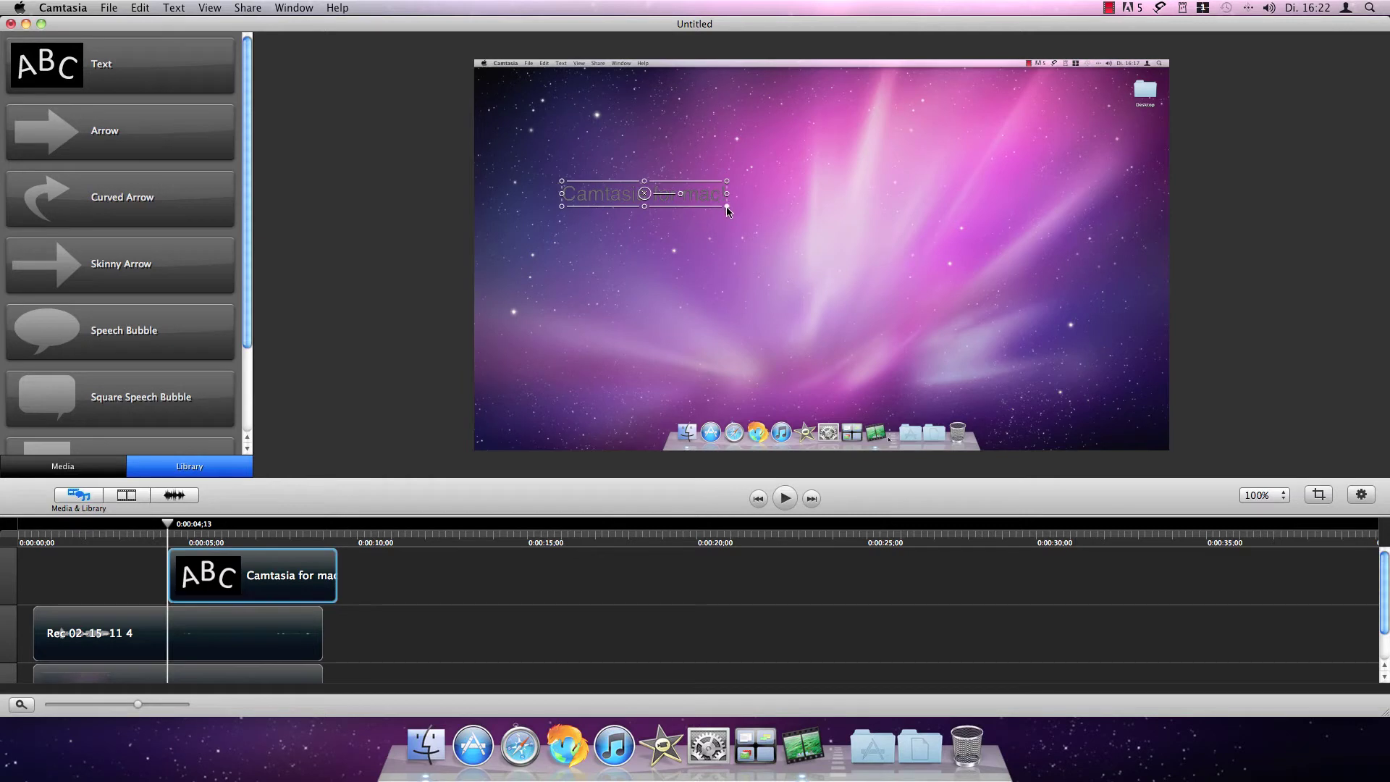
{"action": "left_click_drag", "start_coordinate": [727, 205], "coordinate": [1123, 267]}
{"action": "left_click_drag", "start_coordinate": [818, 237], "coordinate": [798, 244]}
Step: Set the text callout's font to Marker Felt from the Spaß collection at size 41
{"action": "left_click", "coordinate": [174, 7]}
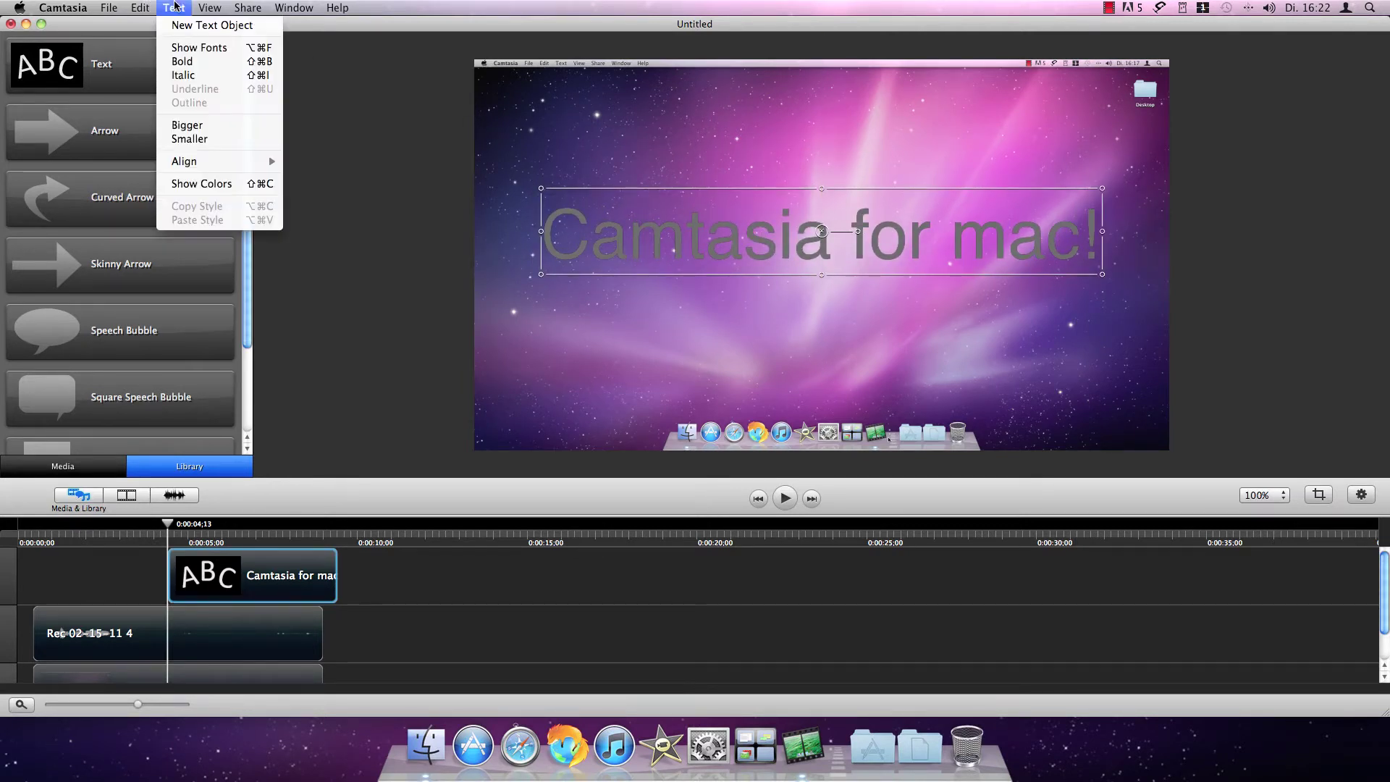
{"action": "left_click", "coordinate": [200, 45]}
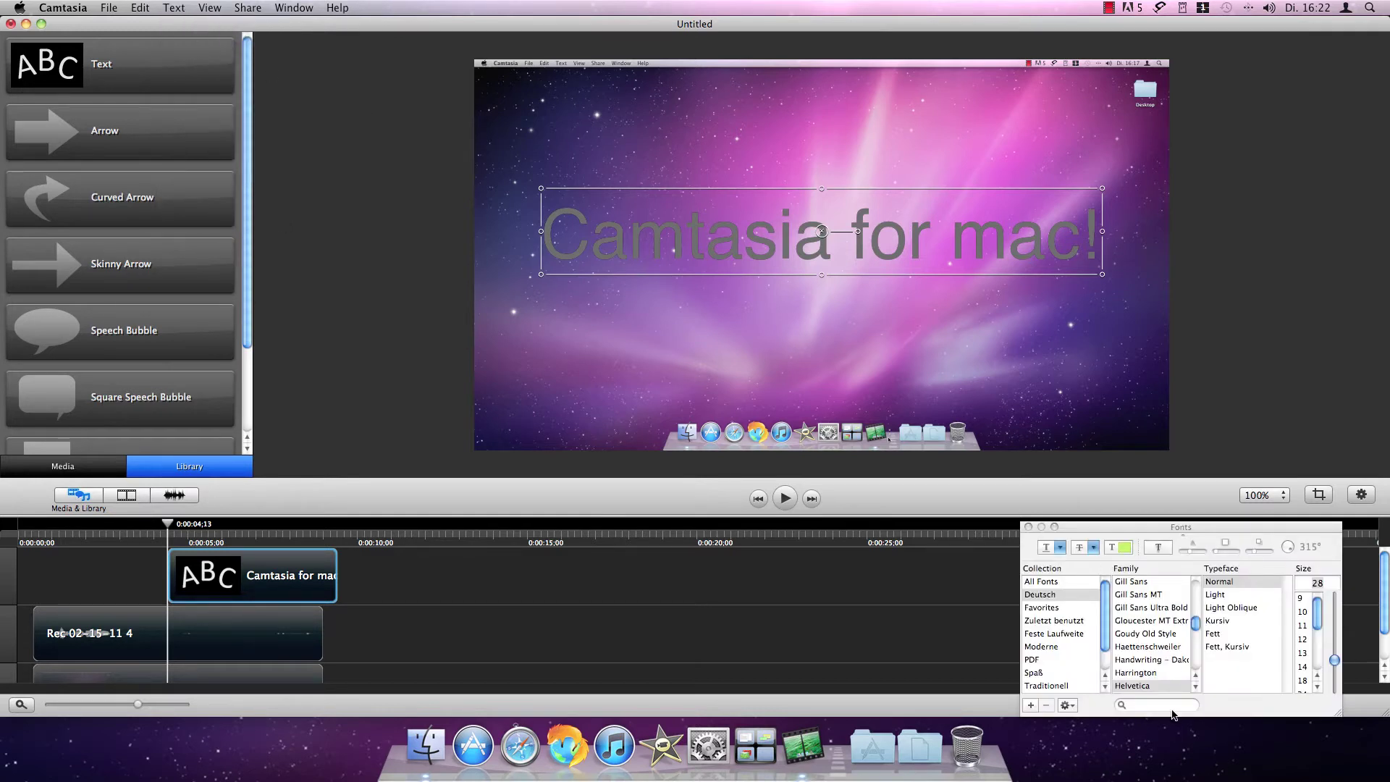
{"action": "left_click", "coordinate": [1043, 672]}
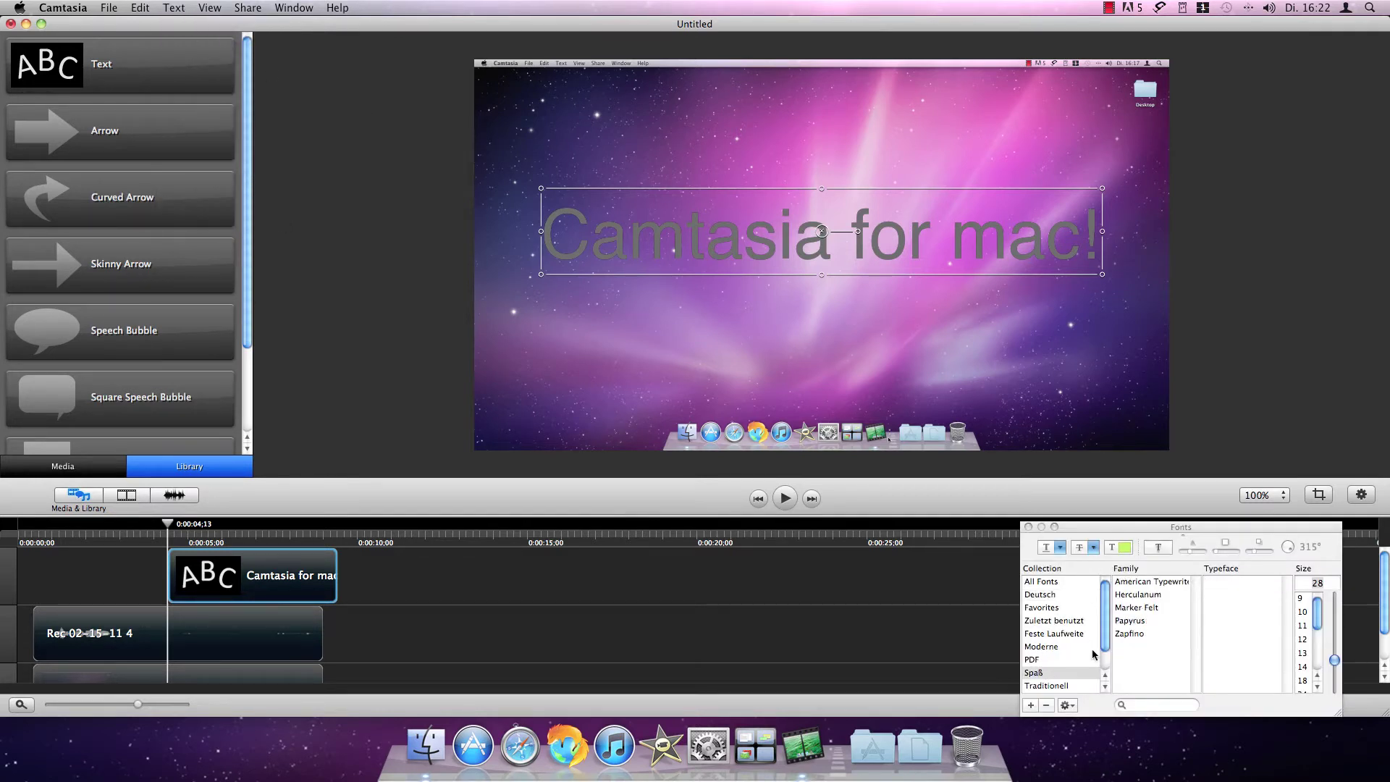
{"action": "left_click", "coordinate": [1140, 611]}
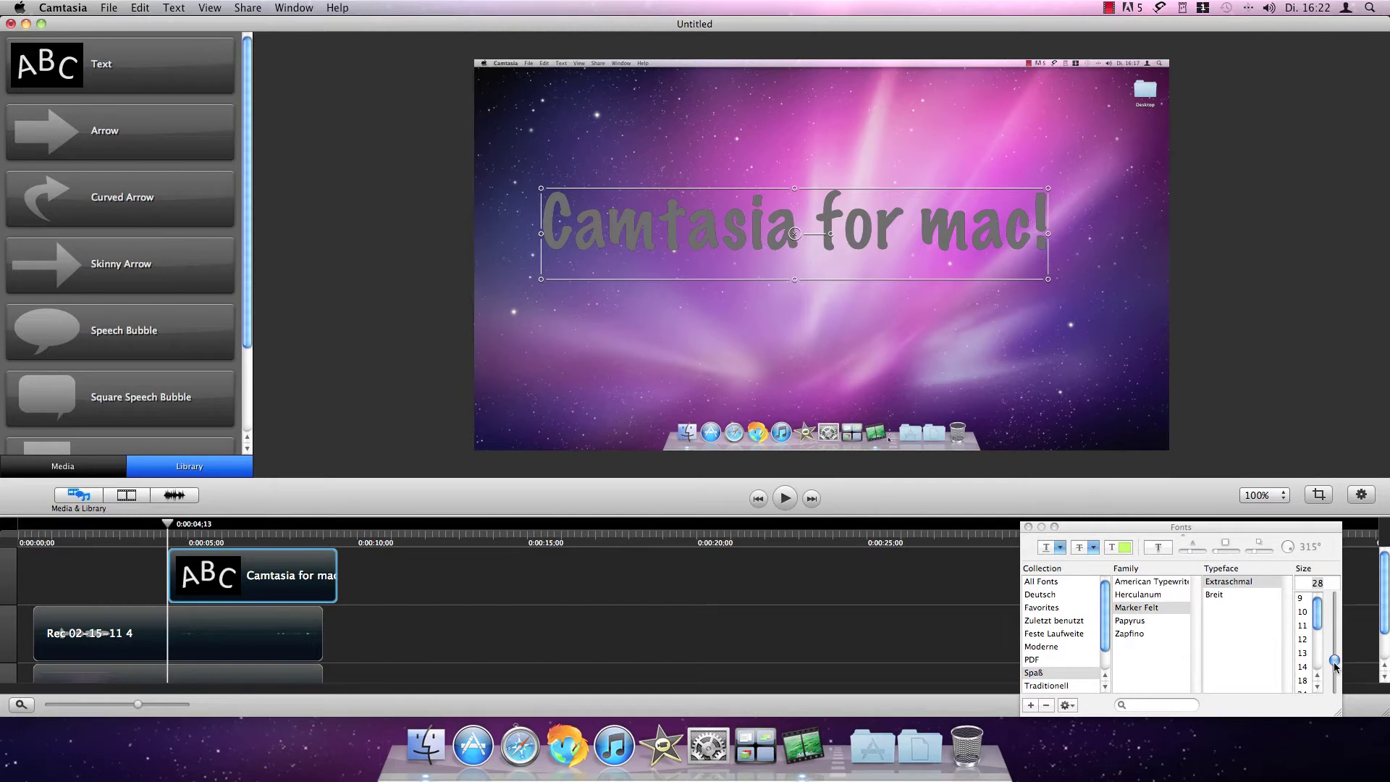
{"action": "left_click_drag", "start_coordinate": [1335, 662], "coordinate": [1334, 643]}
Step: Tilt the text callout slightly counterclockwise across the middle of the canvas, deselect it, and close the font settings
{"action": "left_click_drag", "start_coordinate": [986, 267], "coordinate": [871, 251]}
{"action": "left_click", "coordinate": [814, 175]}
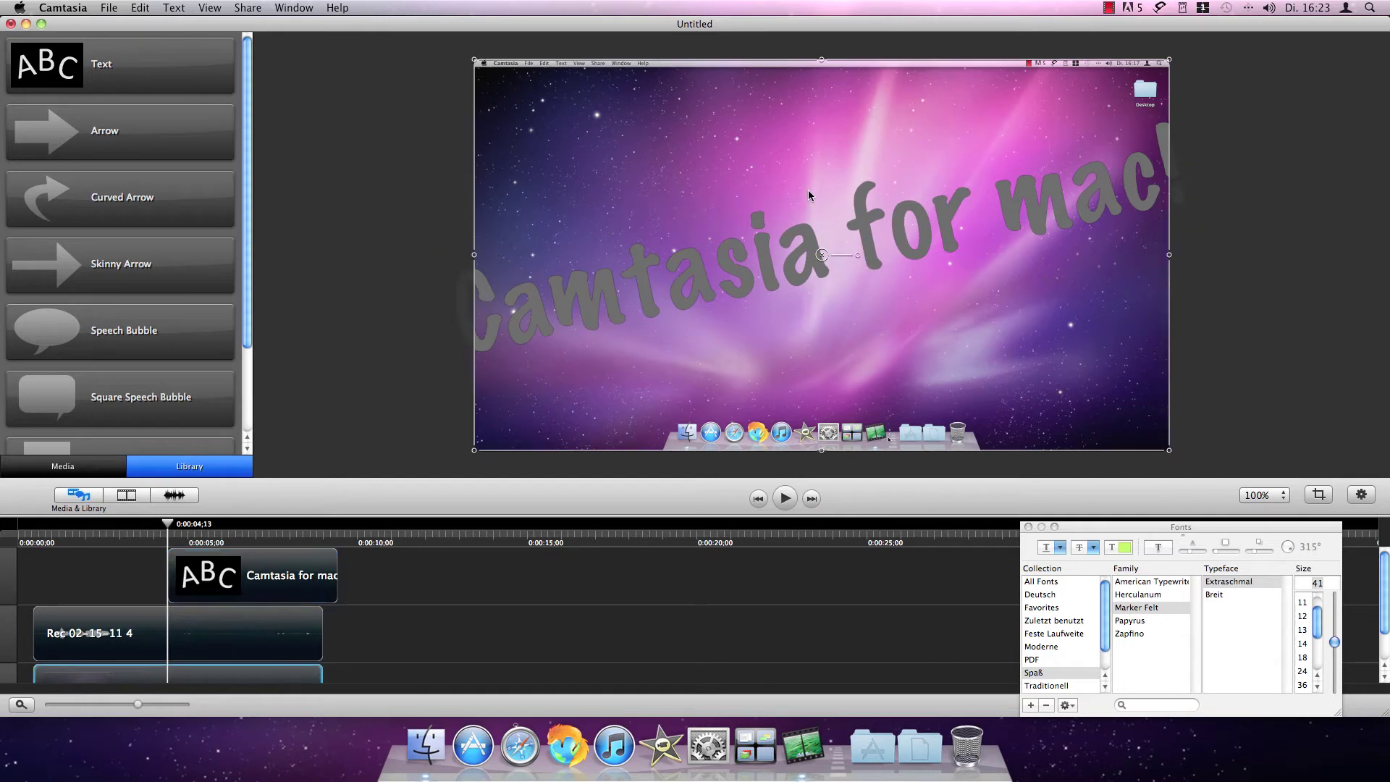
{"action": "left_click", "coordinate": [1338, 356]}
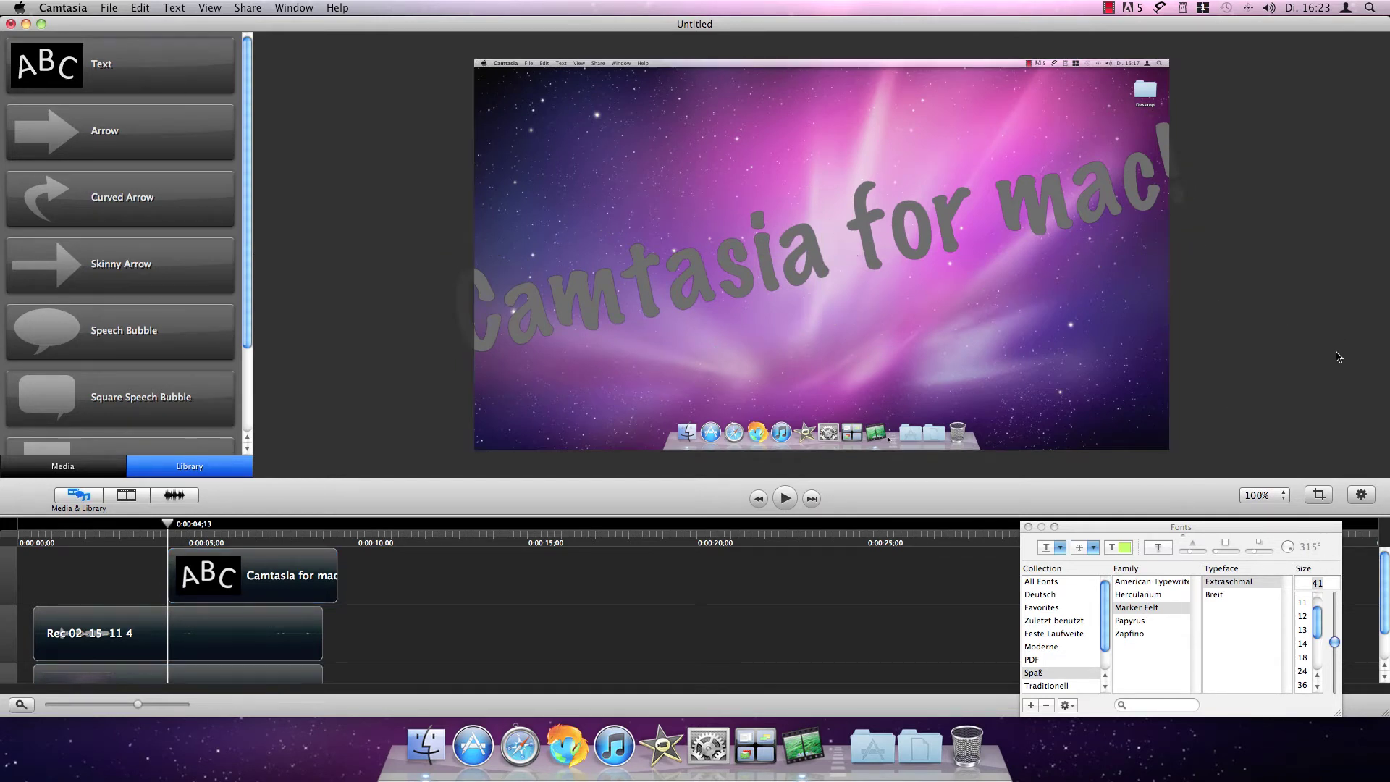
{"action": "left_click", "coordinate": [1028, 527]}
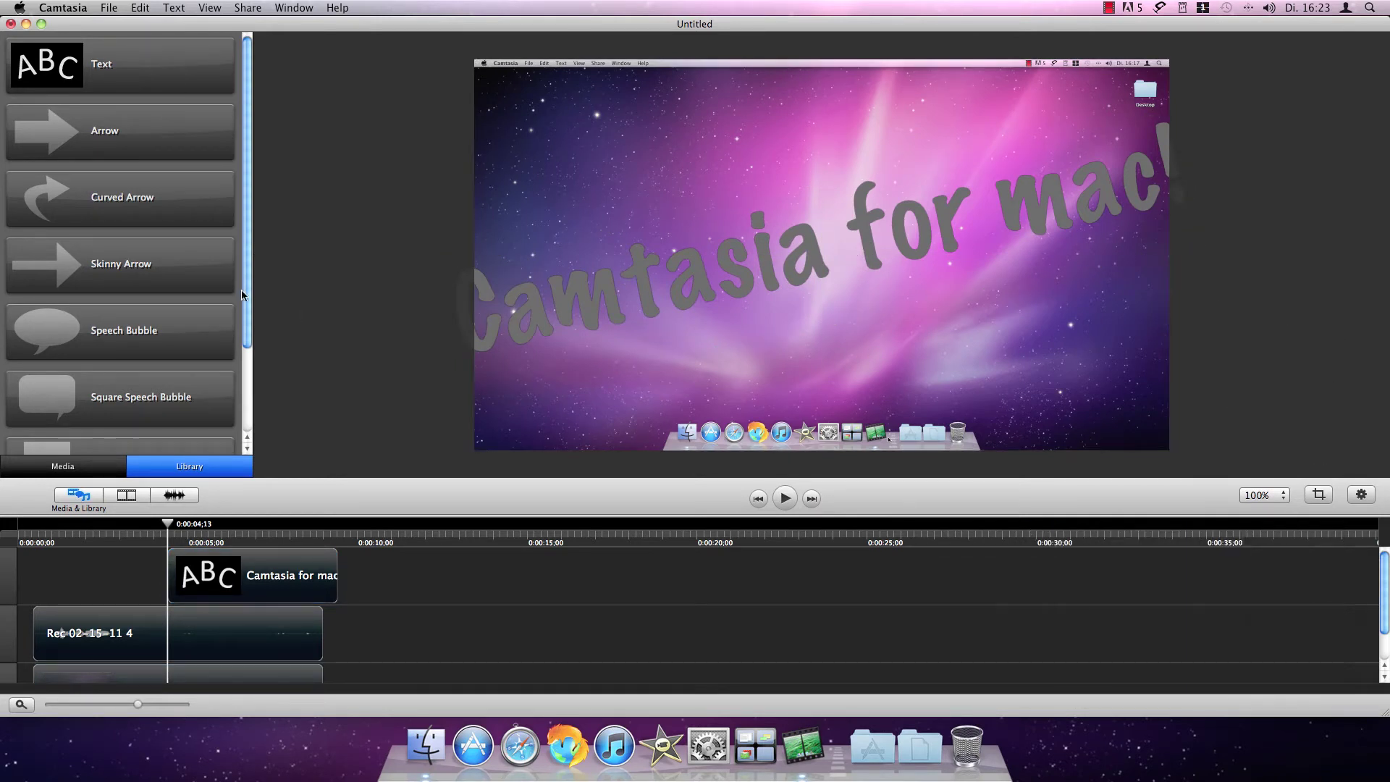
Step: Add Arrow, Curved Arrow, Skinny Arrow, Speech Bubble and Square Speech Bubble callouts from the Library to the canvas
{"action": "left_click_drag", "start_coordinate": [112, 136], "coordinate": [597, 170]}
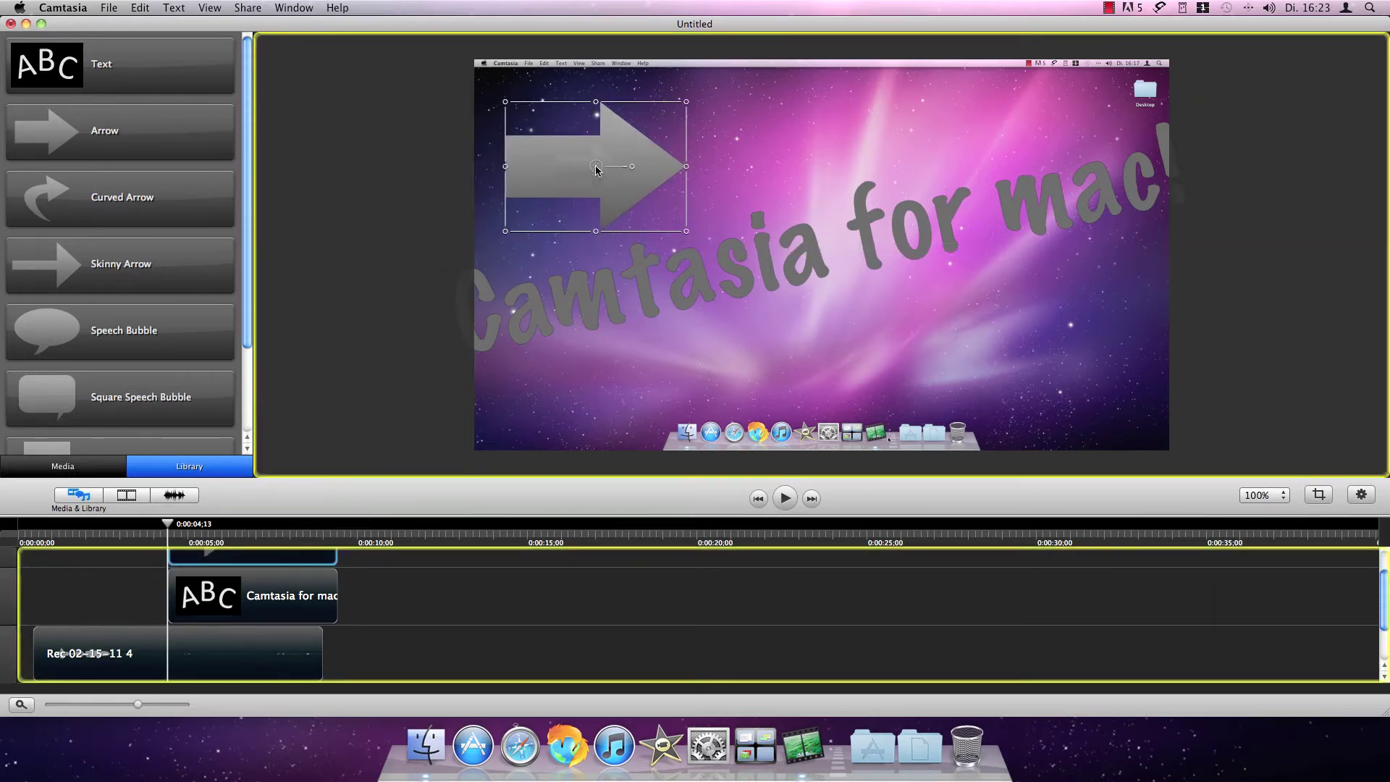
{"action": "left_click_drag", "start_coordinate": [120, 197], "coordinate": [755, 272]}
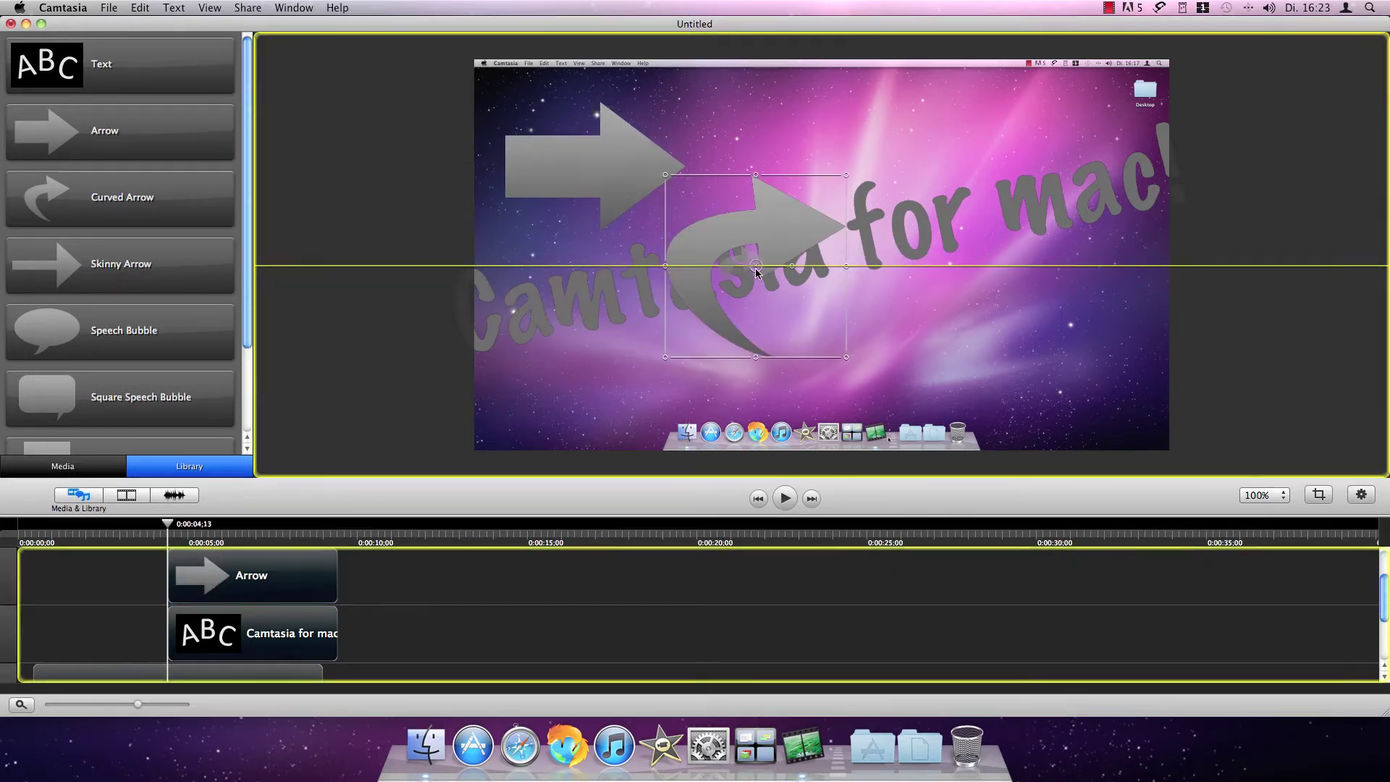
{"action": "left_click_drag", "start_coordinate": [118, 263], "coordinate": [832, 141]}
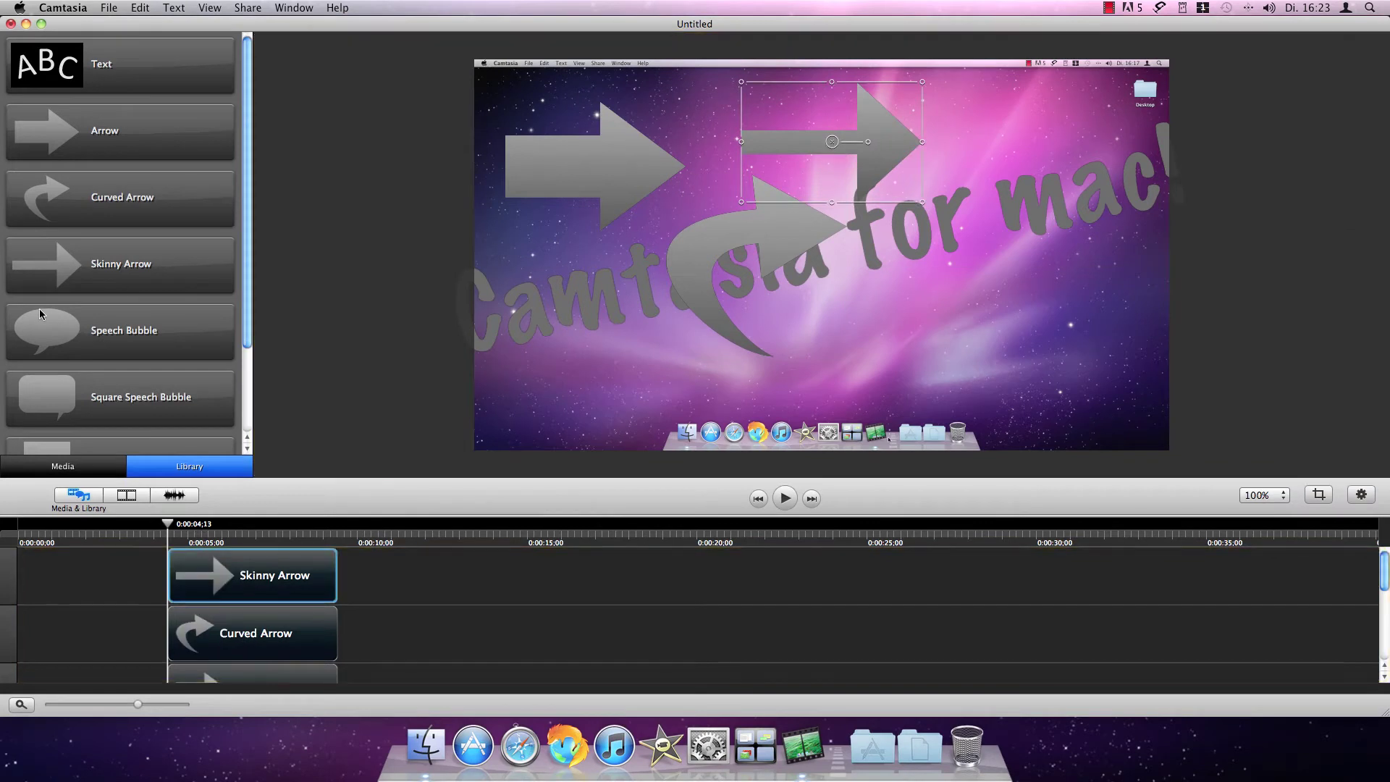
{"action": "scroll", "coordinate": [72, 294], "scroll_direction": "down", "scroll_amount": 5}
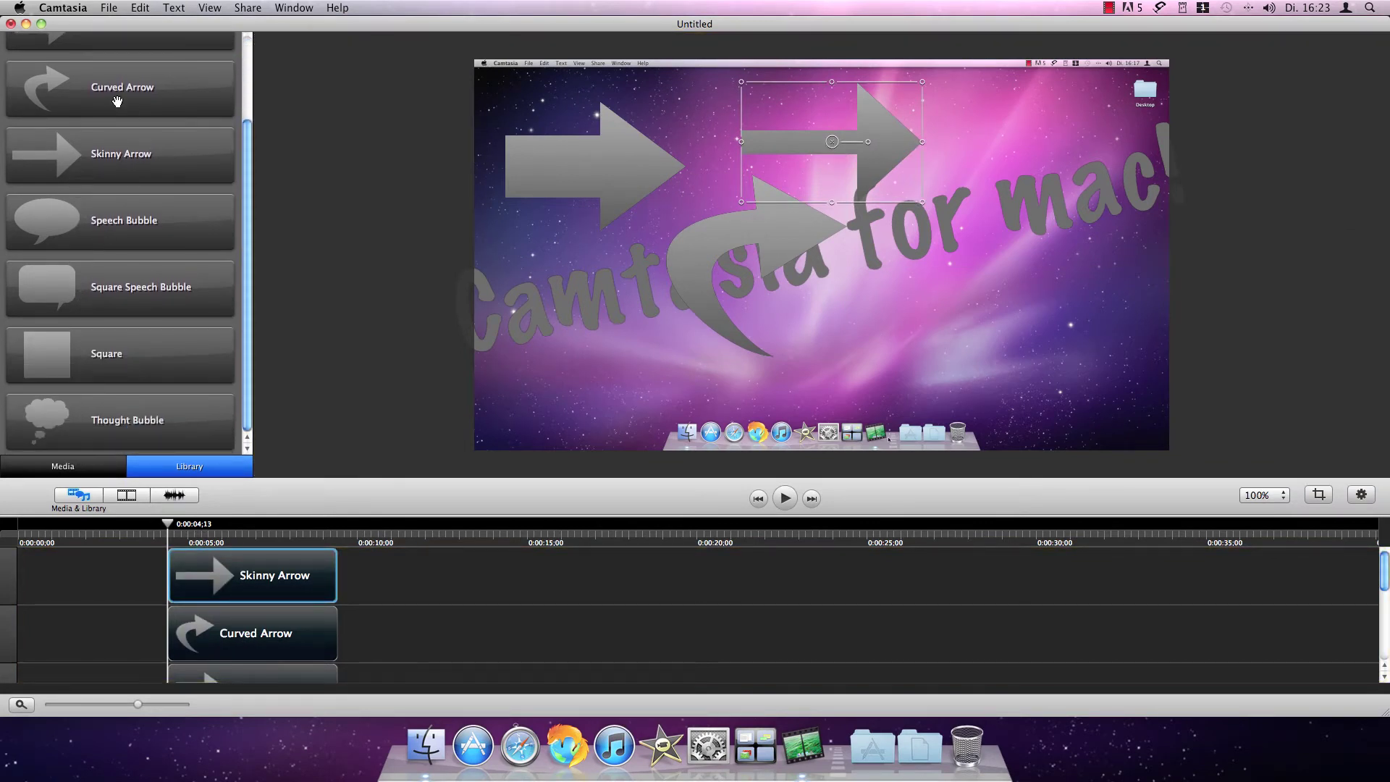
{"action": "left_click_drag", "start_coordinate": [84, 223], "coordinate": [538, 252]}
{"action": "left_click_drag", "start_coordinate": [48, 289], "coordinate": [822, 265]}
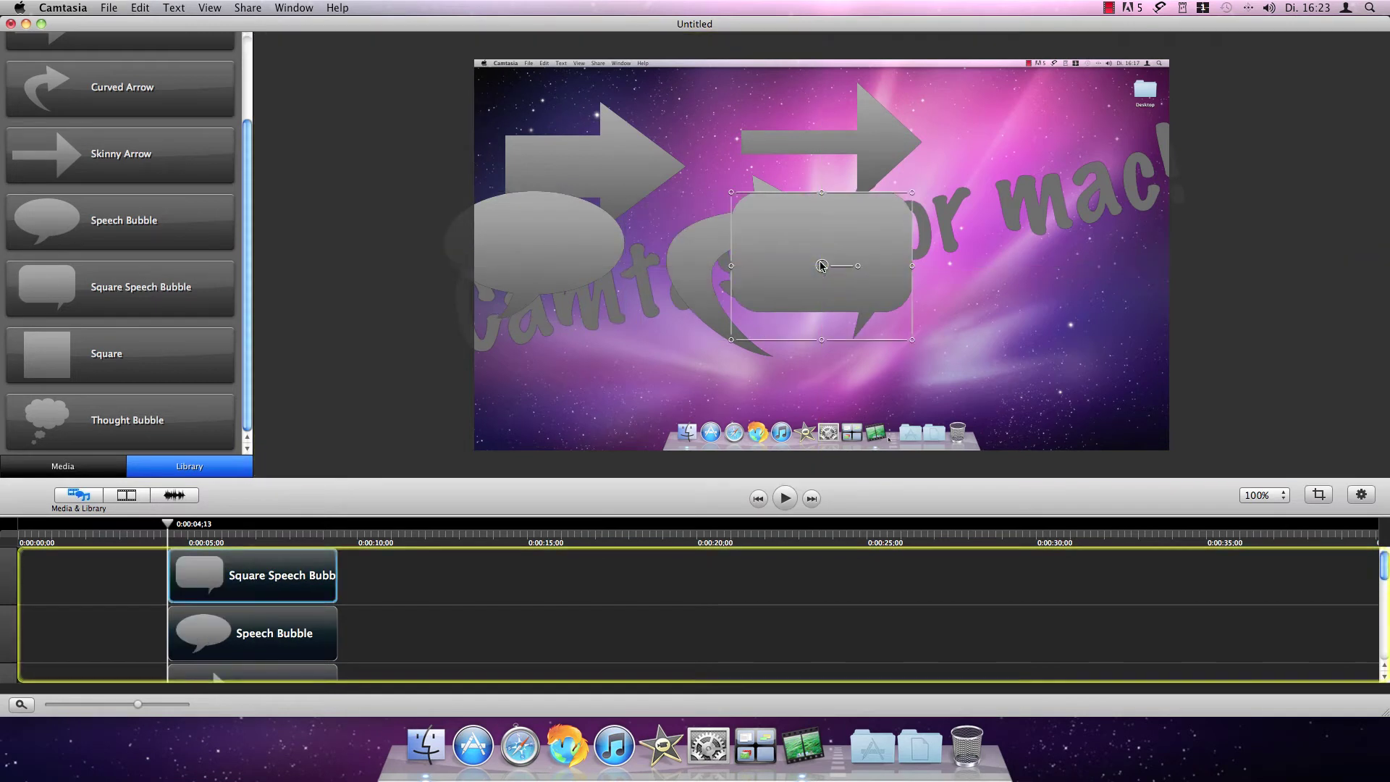
Step: Undo the additions of all the arrow and speech bubble callouts
{"action": "key", "text": "super+z"}
{"action": "key", "text": "super+z"}
{"action": "key", "text": "super+z"}
{"action": "key", "text": "super+z"}
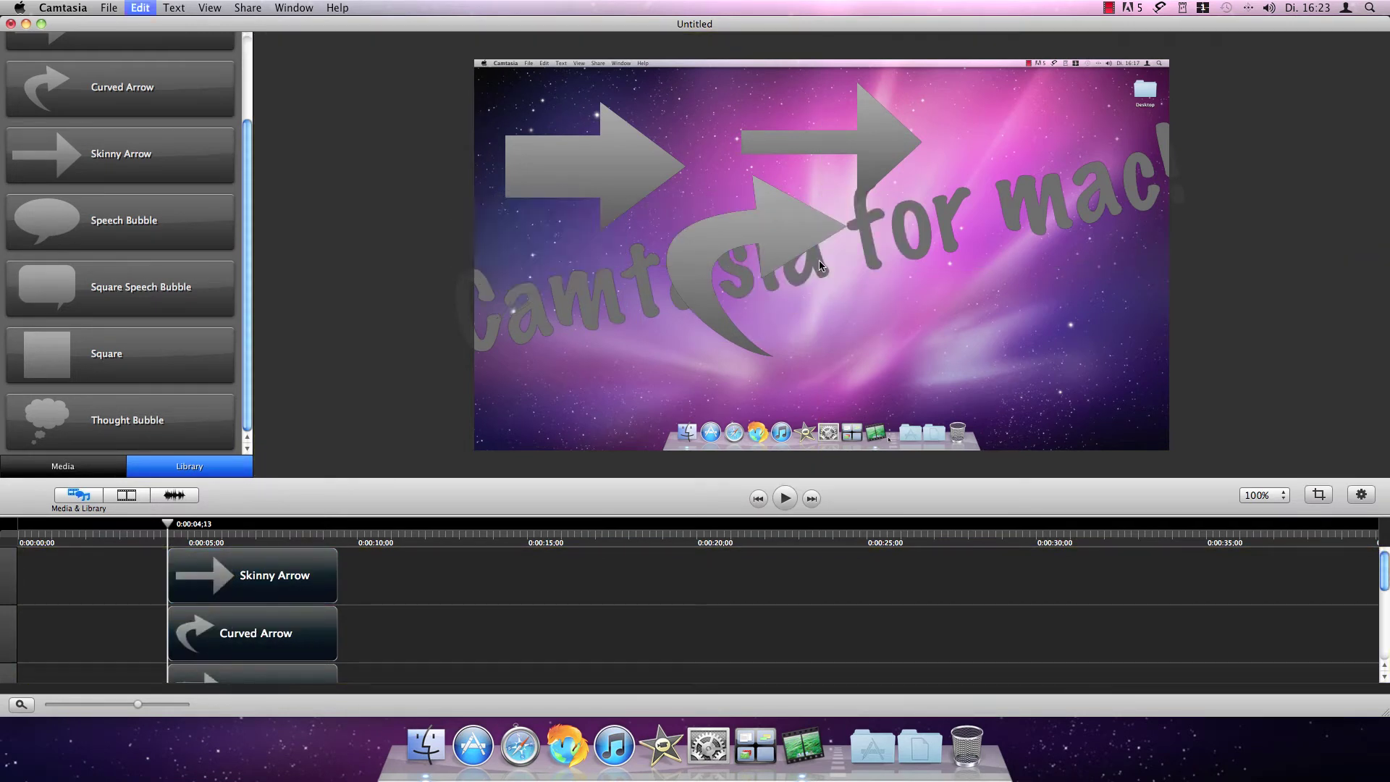
{"action": "key", "text": "super+z"}
{"action": "key", "text": "super+z"}
{"action": "key", "text": "super+z"}
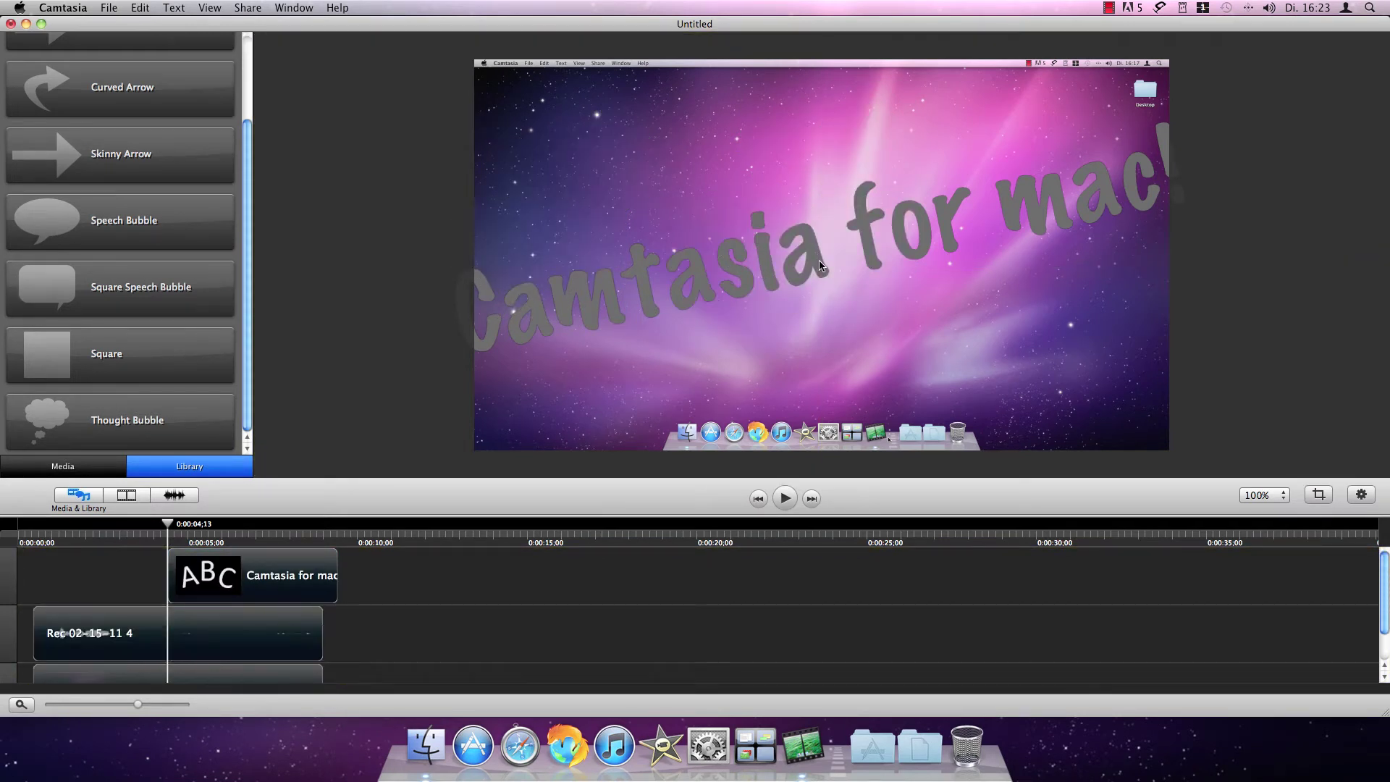
Step: Undo the text callout's tilt, font and size changes, and its placement on the canvas
{"action": "key", "text": "super+z"}
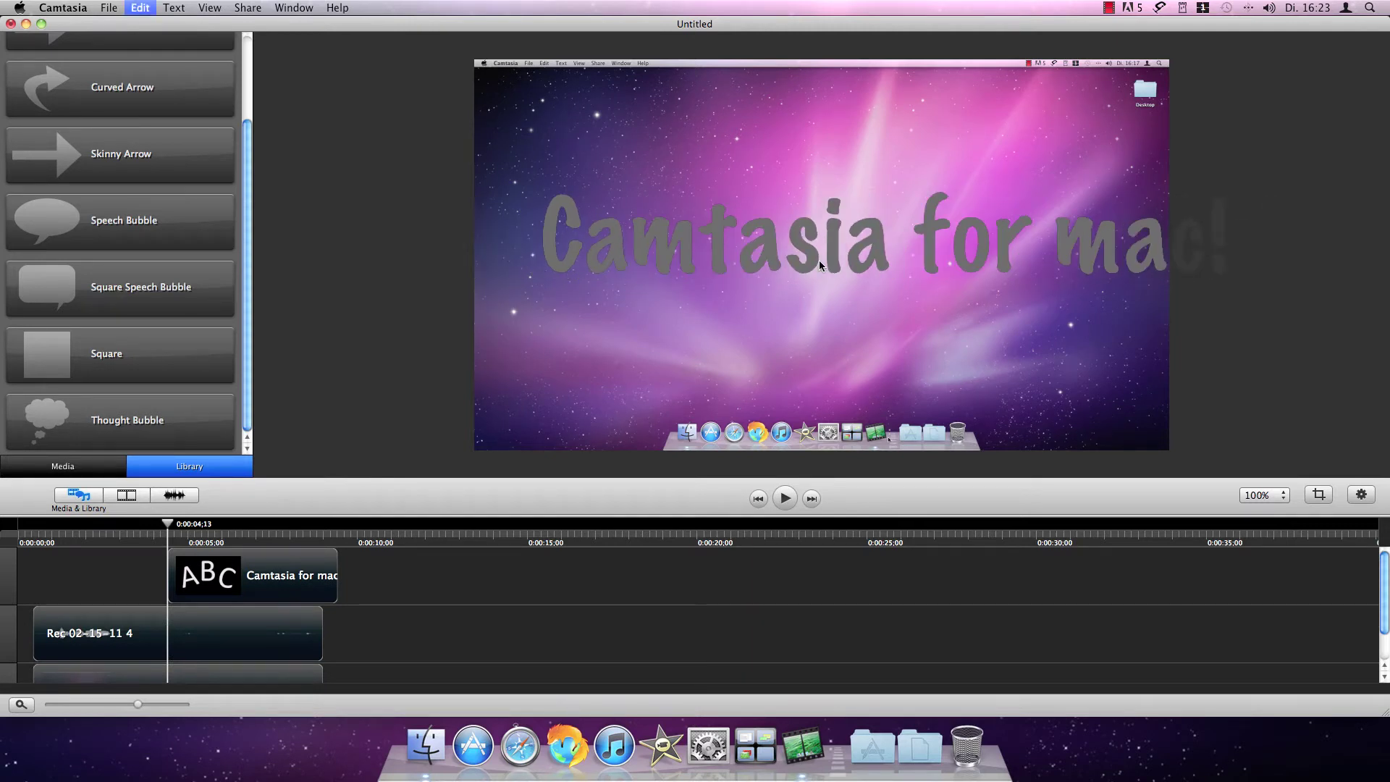
{"action": "key", "text": "super+z"}
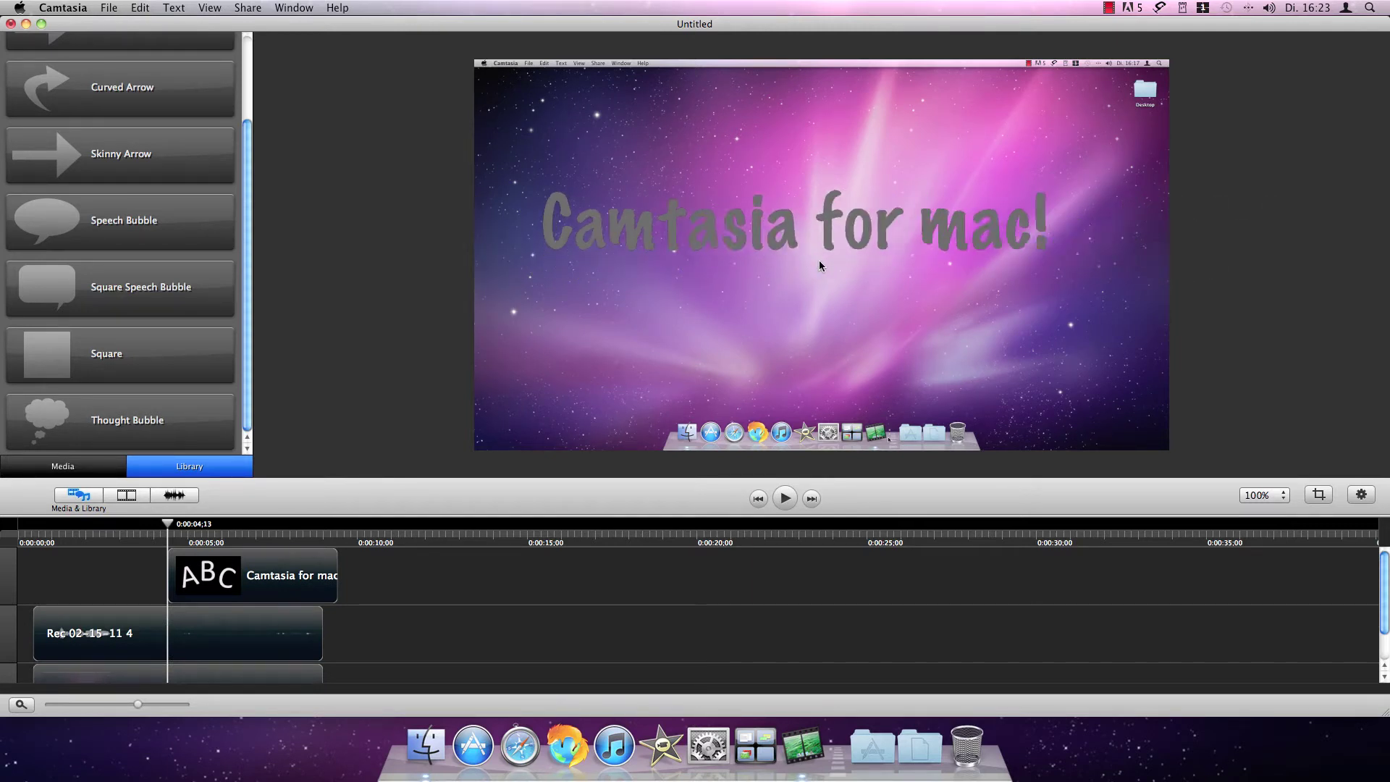
{"action": "key", "text": "super+z"}
{"action": "key", "text": "super+z"}
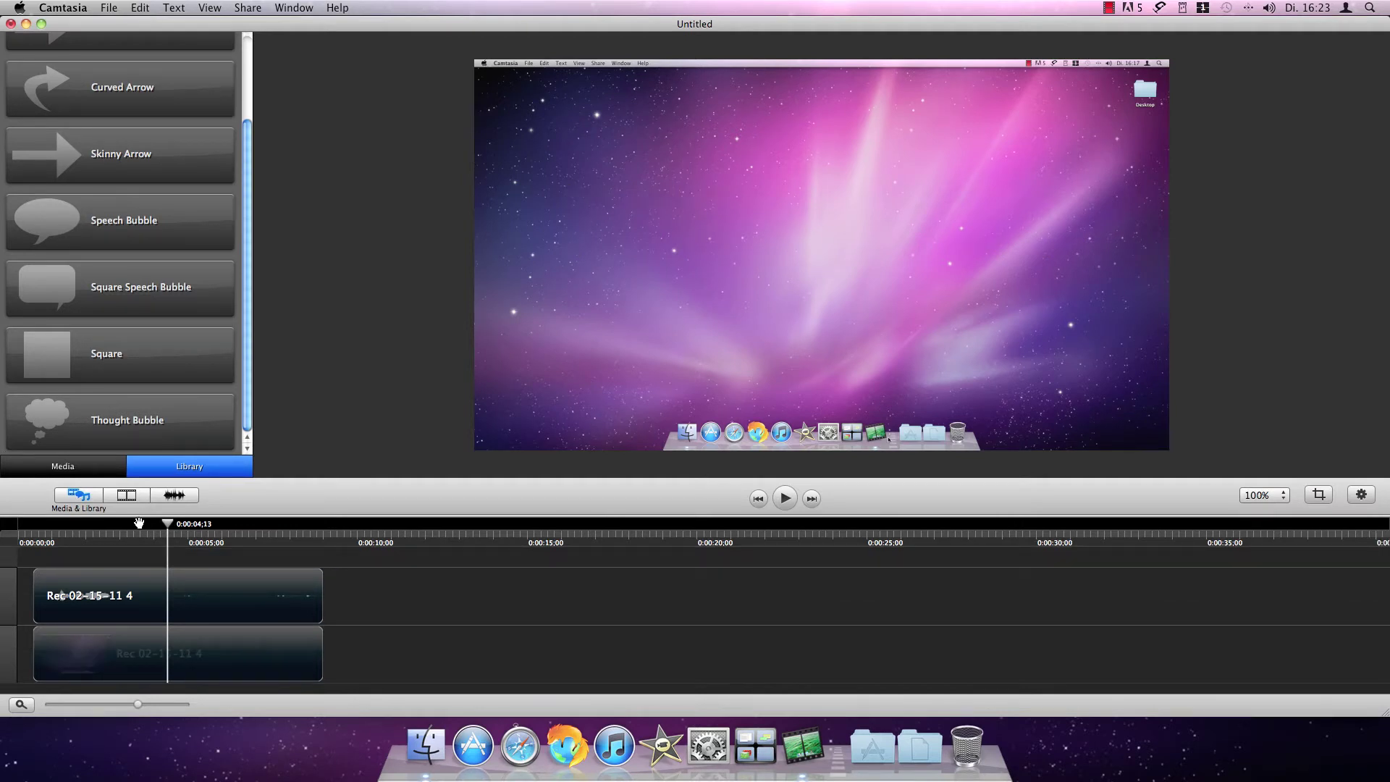
Step: Browse the available video effects by category, looking through Transitions, Filters and Actions
{"action": "left_click", "coordinate": [89, 590]}
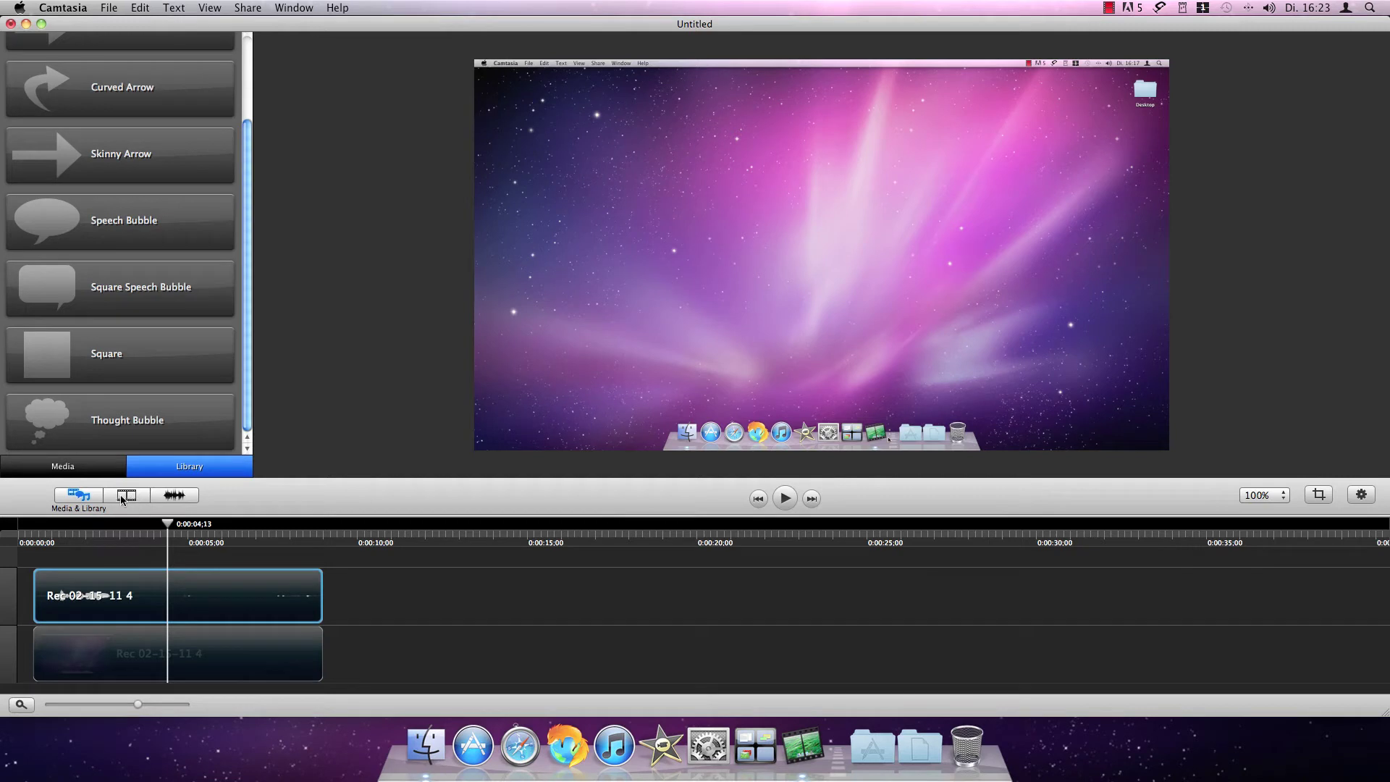
{"action": "left_click", "coordinate": [125, 499]}
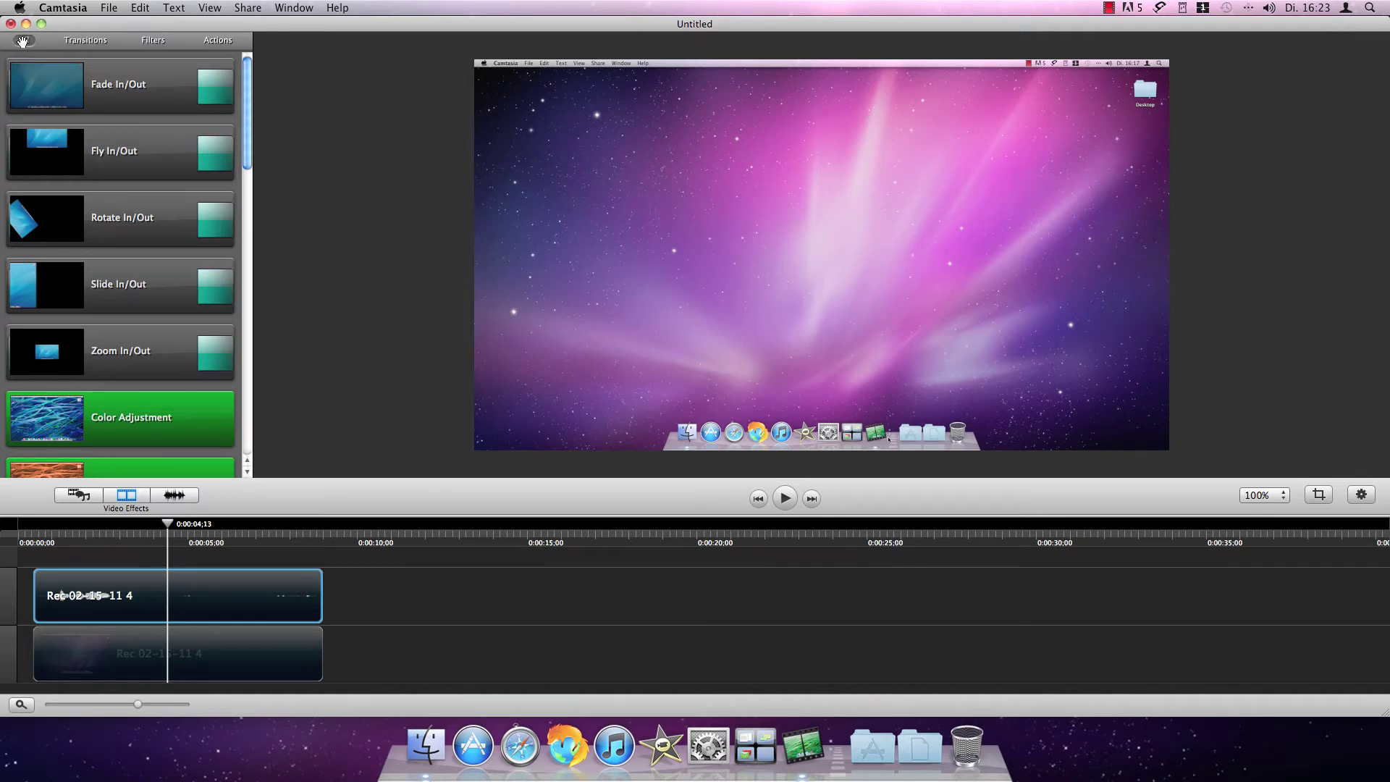
{"action": "left_click", "coordinate": [99, 43]}
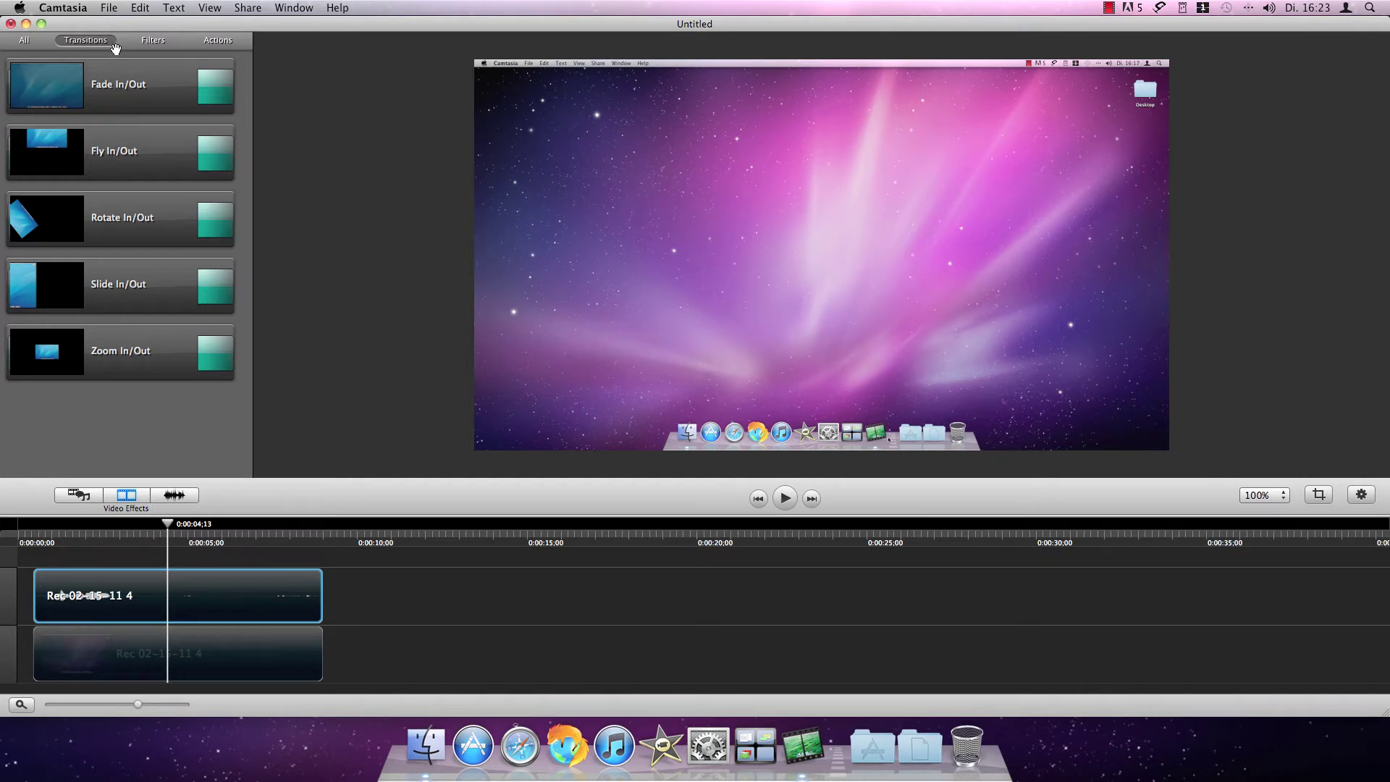
{"action": "left_click", "coordinate": [153, 41]}
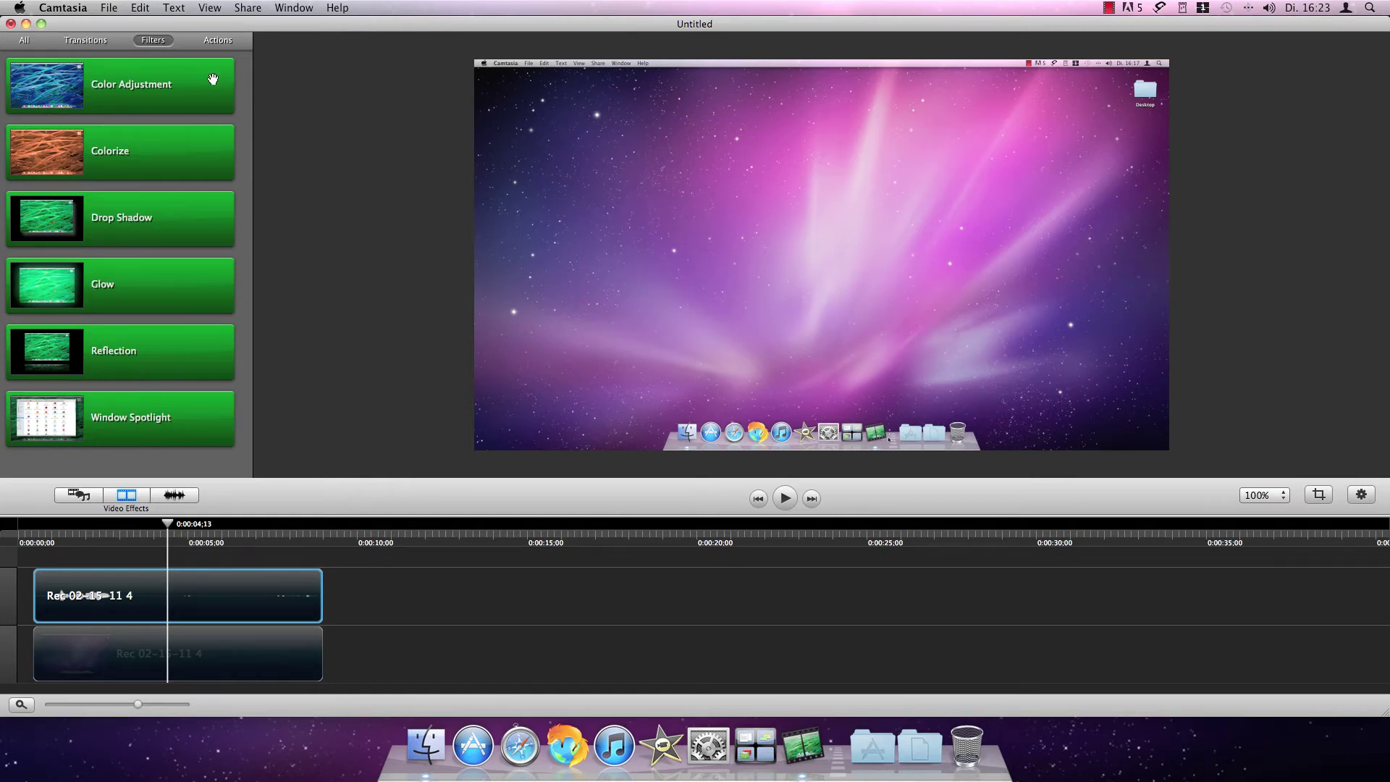
{"action": "left_click", "coordinate": [209, 46]}
{"action": "scroll", "coordinate": [147, 210], "scroll_direction": "down", "scroll_amount": 5}
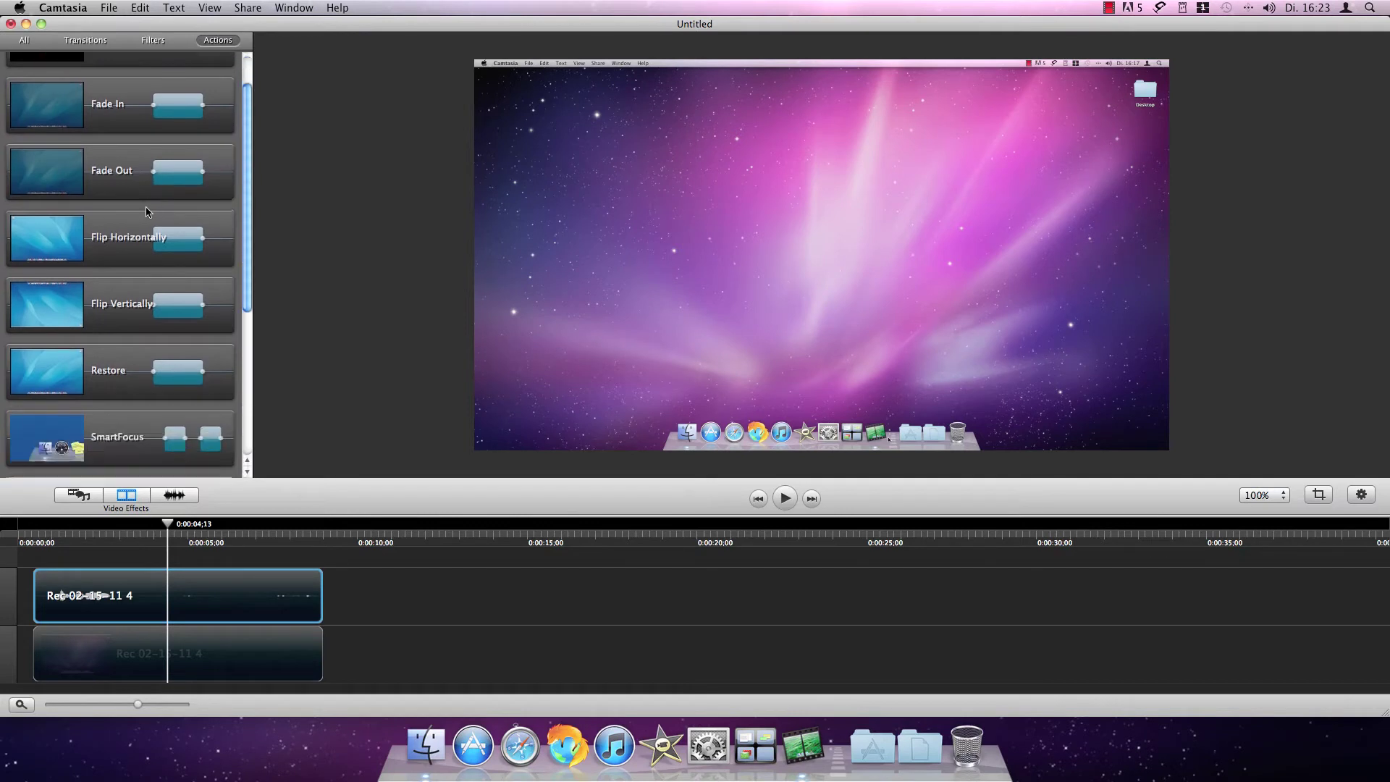
{"action": "scroll", "coordinate": [147, 210], "scroll_direction": "down", "scroll_amount": 2}
{"action": "scroll", "coordinate": [146, 234], "scroll_direction": "up", "scroll_amount": 10}
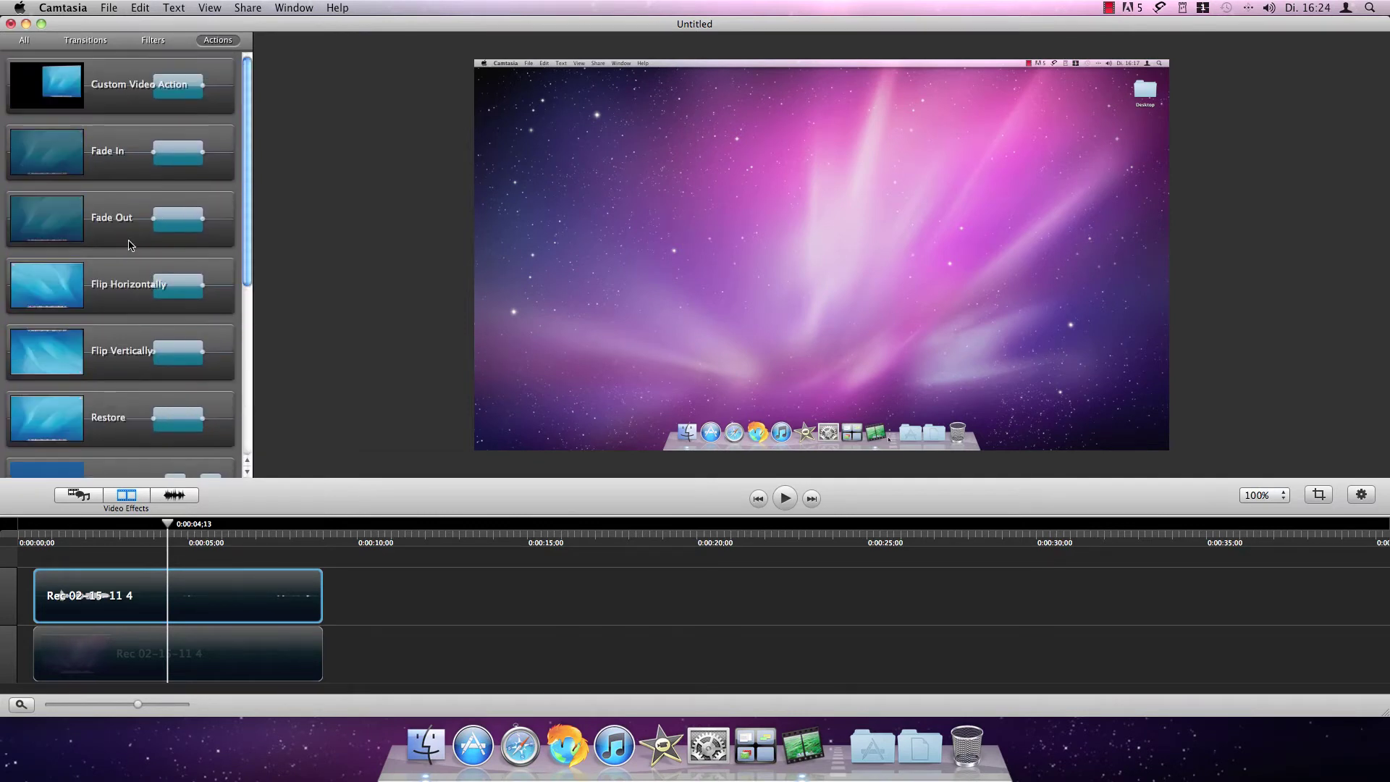
Step: Add a Fade In/Out transition to both the start and the end of the video clip and scrub past its end
{"action": "left_click", "coordinate": [24, 40]}
{"action": "mouse_move", "coordinate": [118, 88]}
{"action": "left_mouse_down"}
{"action": "mouse_move", "coordinate": [108, 446]}
{"action": "mouse_move", "coordinate": [85, 579]}
{"action": "mouse_move", "coordinate": [54, 652]}
{"action": "left_mouse_up"}
{"action": "mouse_move", "coordinate": [141, 115]}
{"action": "left_mouse_down"}
{"action": "mouse_move", "coordinate": [121, 97]}
{"action": "mouse_move", "coordinate": [289, 642]}
{"action": "left_mouse_up"}
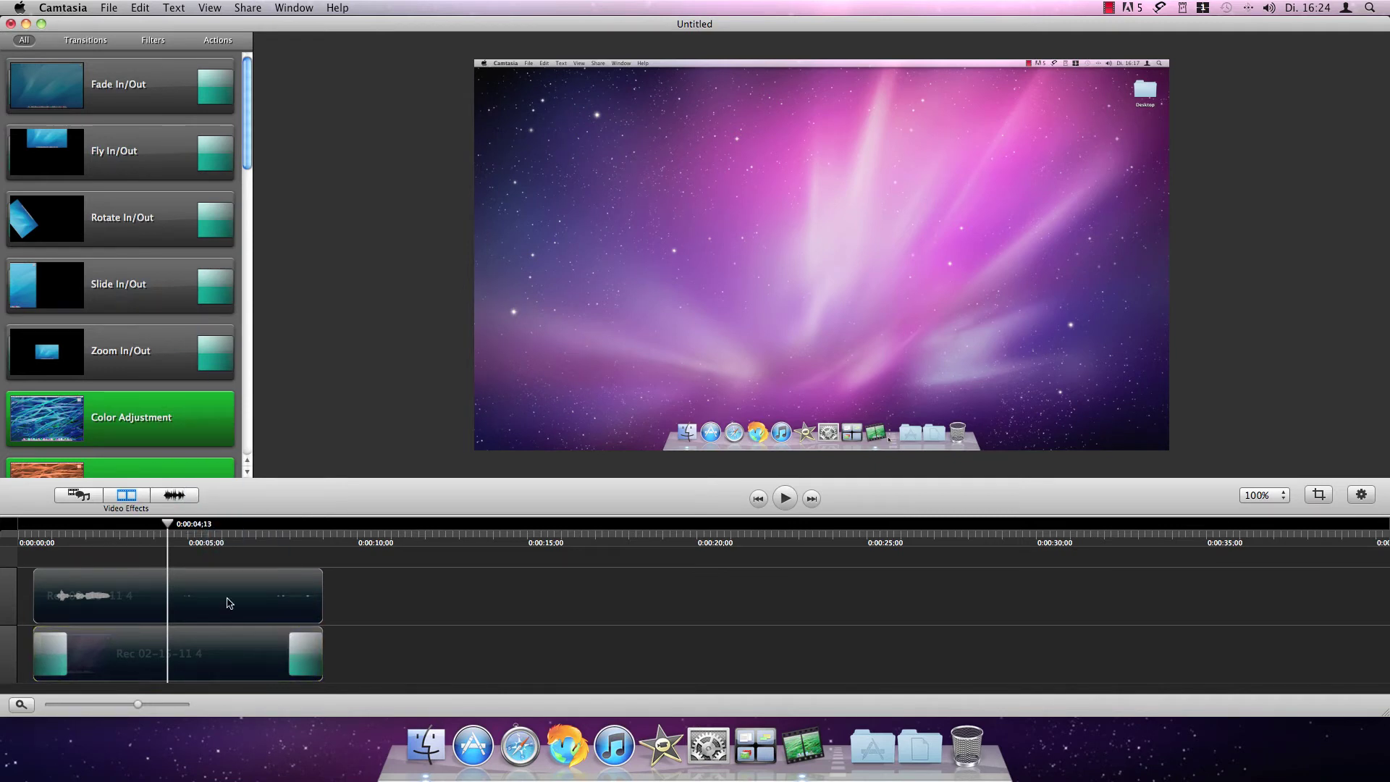
{"action": "left_click_drag", "start_coordinate": [167, 526], "coordinate": [344, 536]}
Step: Remove both Fade In/Out transitions from the video clip and play back the start of the recording
{"action": "left_click", "coordinate": [297, 649]}
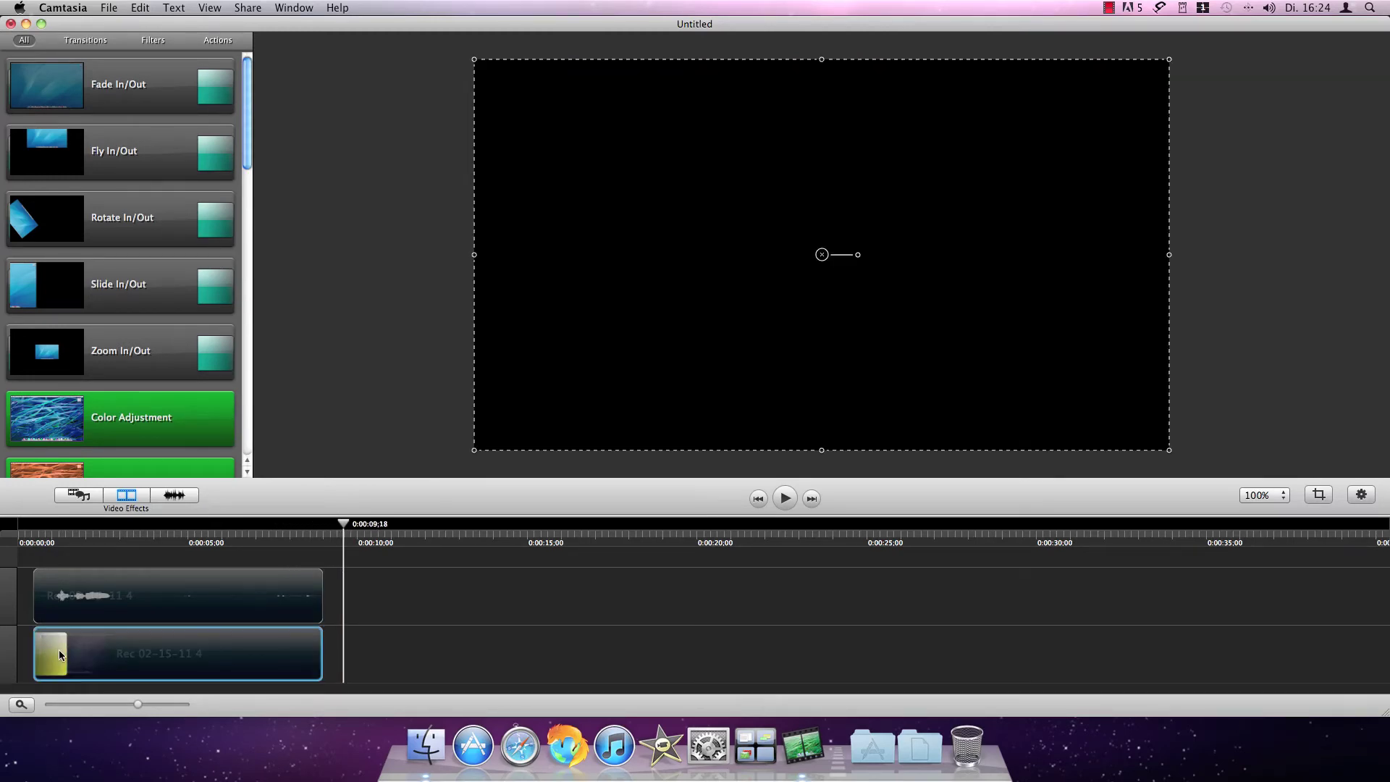
{"action": "left_click_drag", "start_coordinate": [52, 650], "coordinate": [29, 682]}
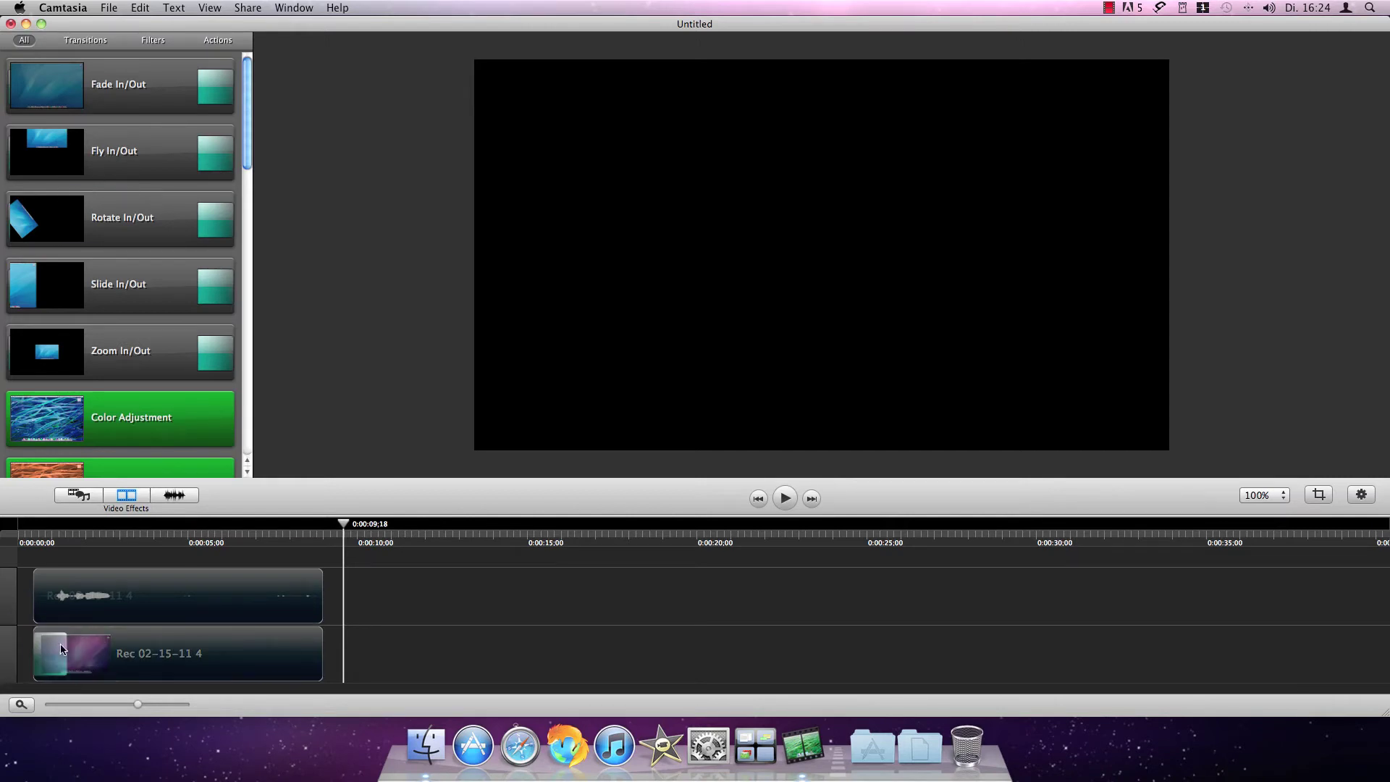
{"action": "left_click", "coordinate": [35, 536]}
{"action": "key", "text": "space"}
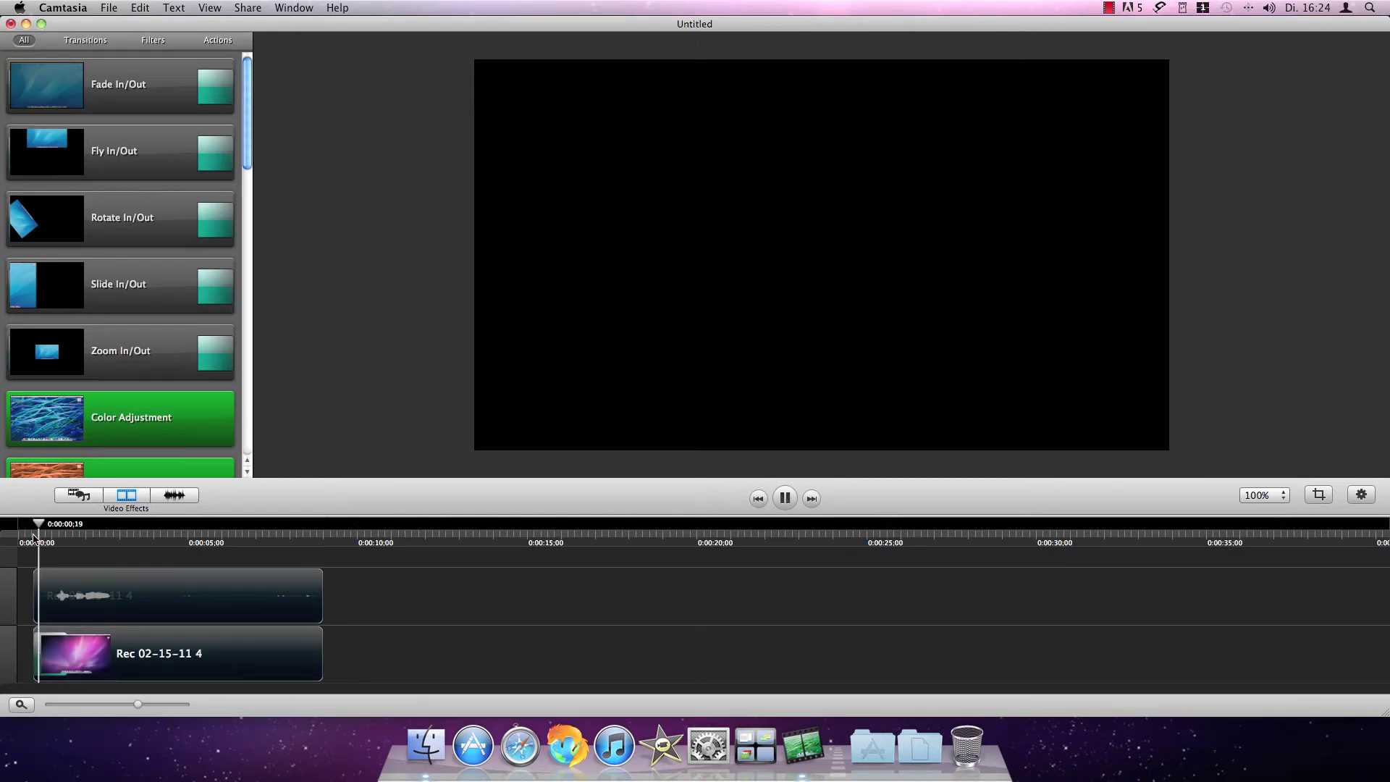
{"action": "key", "text": "space"}
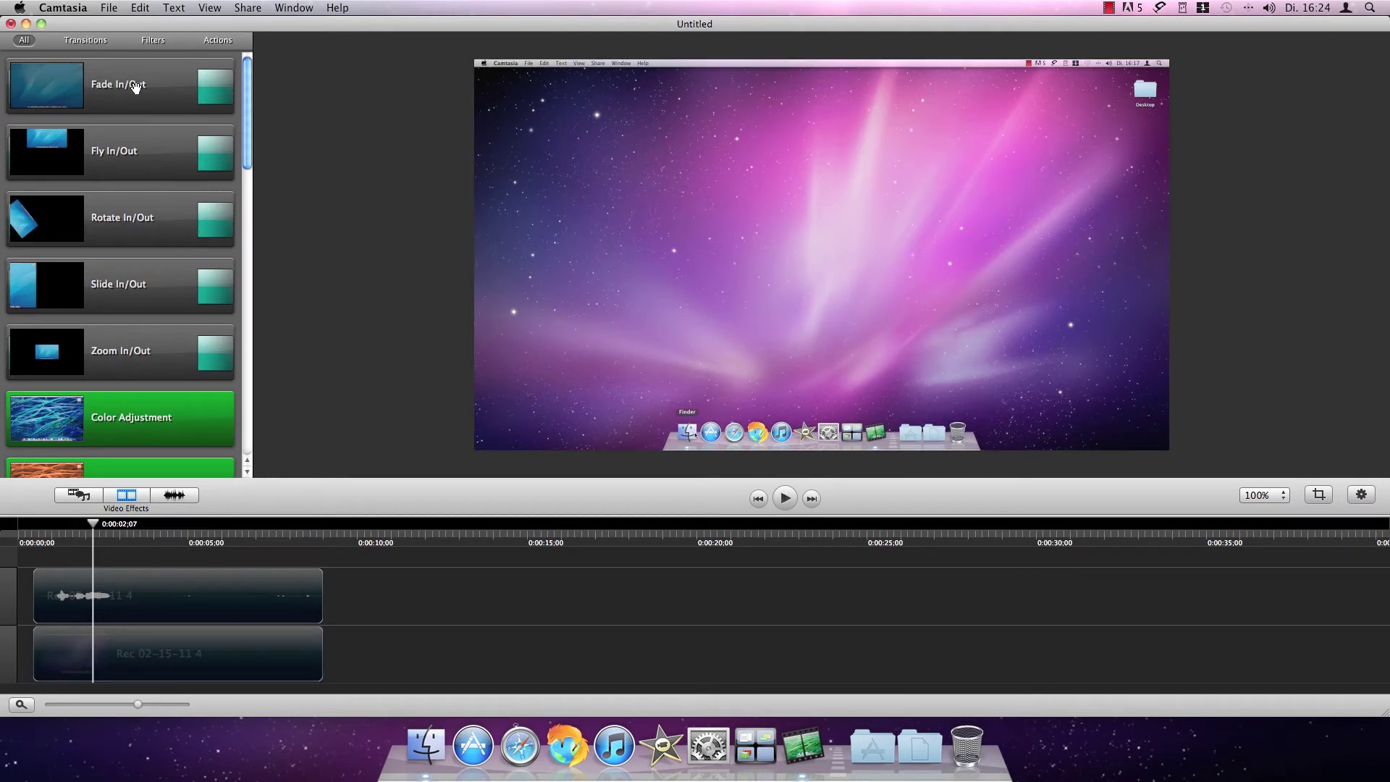
Step: Preview the Glow filter on the video clip during playback, and remove all filters from the clip
{"action": "left_click", "coordinate": [152, 40]}
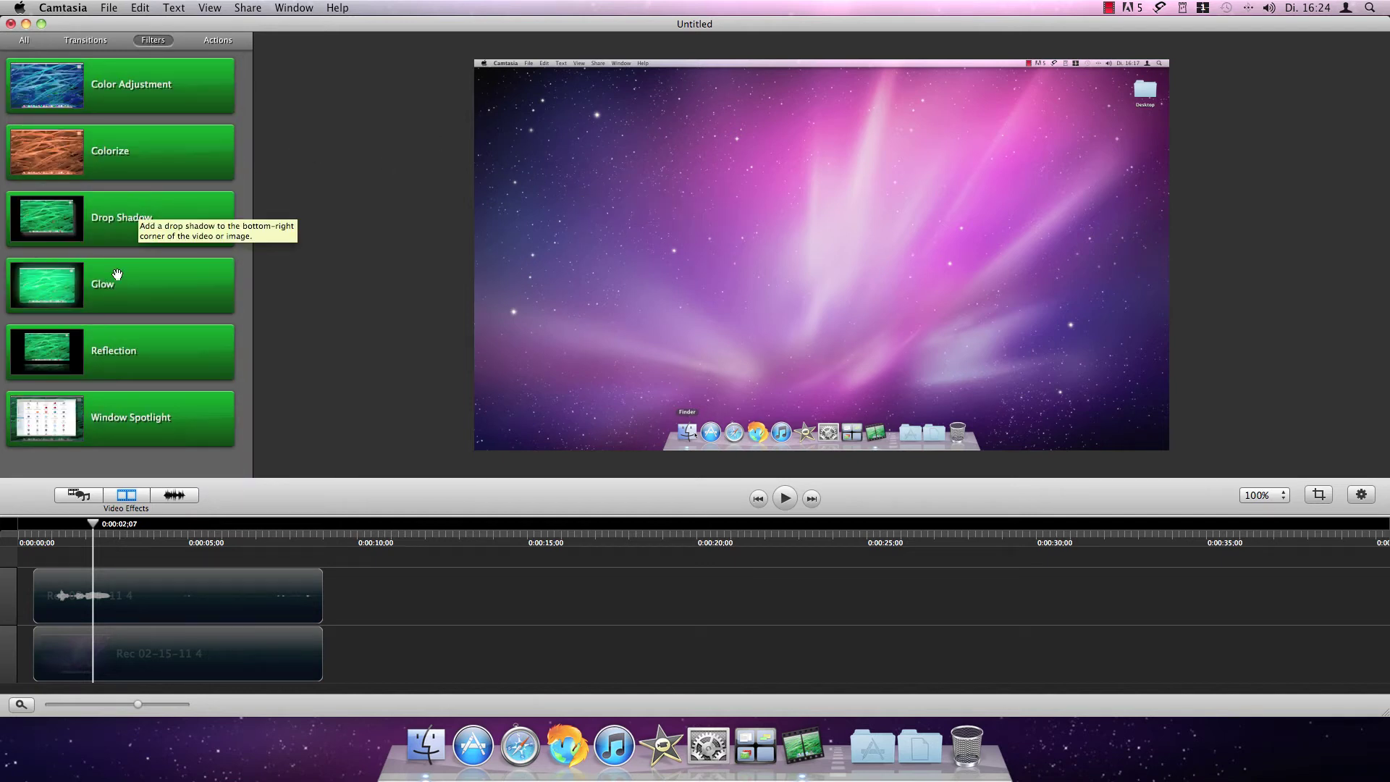
{"action": "left_click_drag", "start_coordinate": [106, 285], "coordinate": [93, 655]}
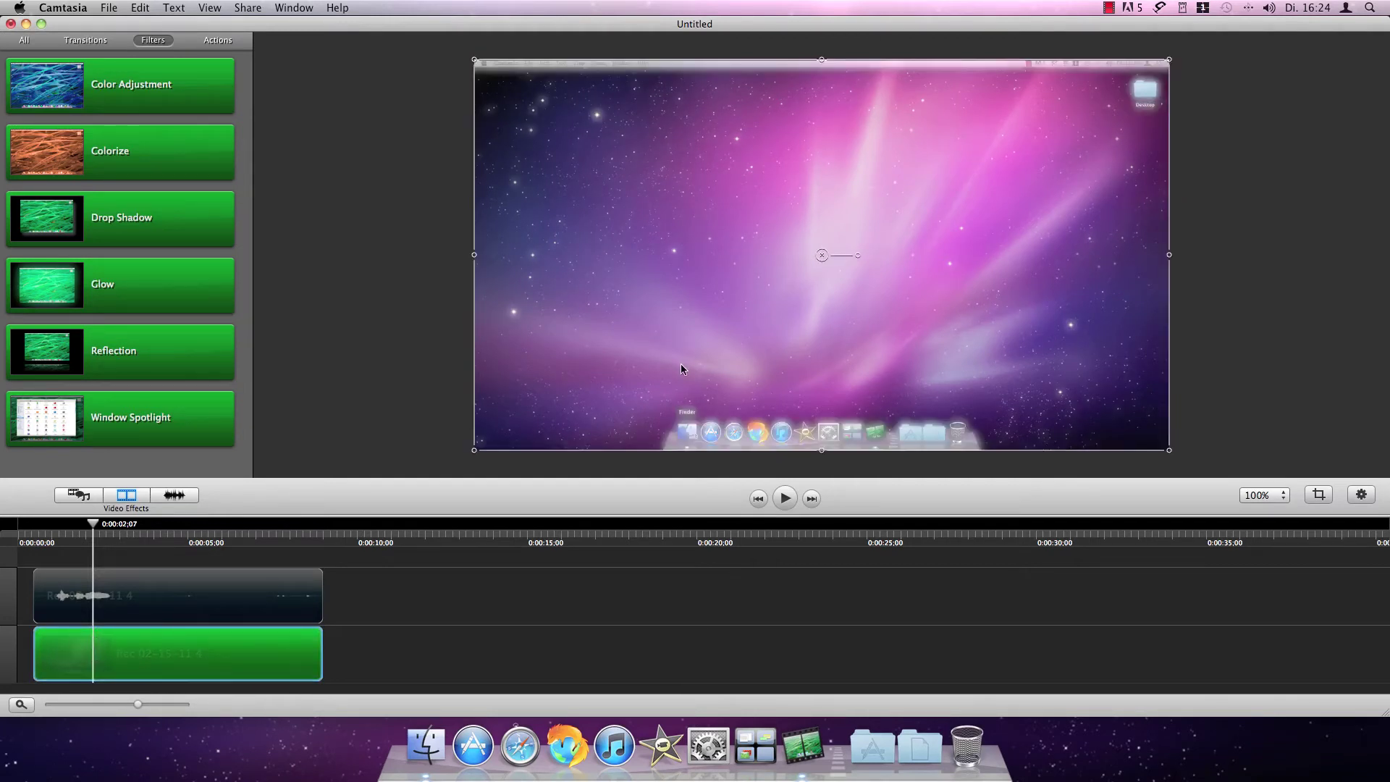
{"action": "left_click", "coordinate": [788, 501]}
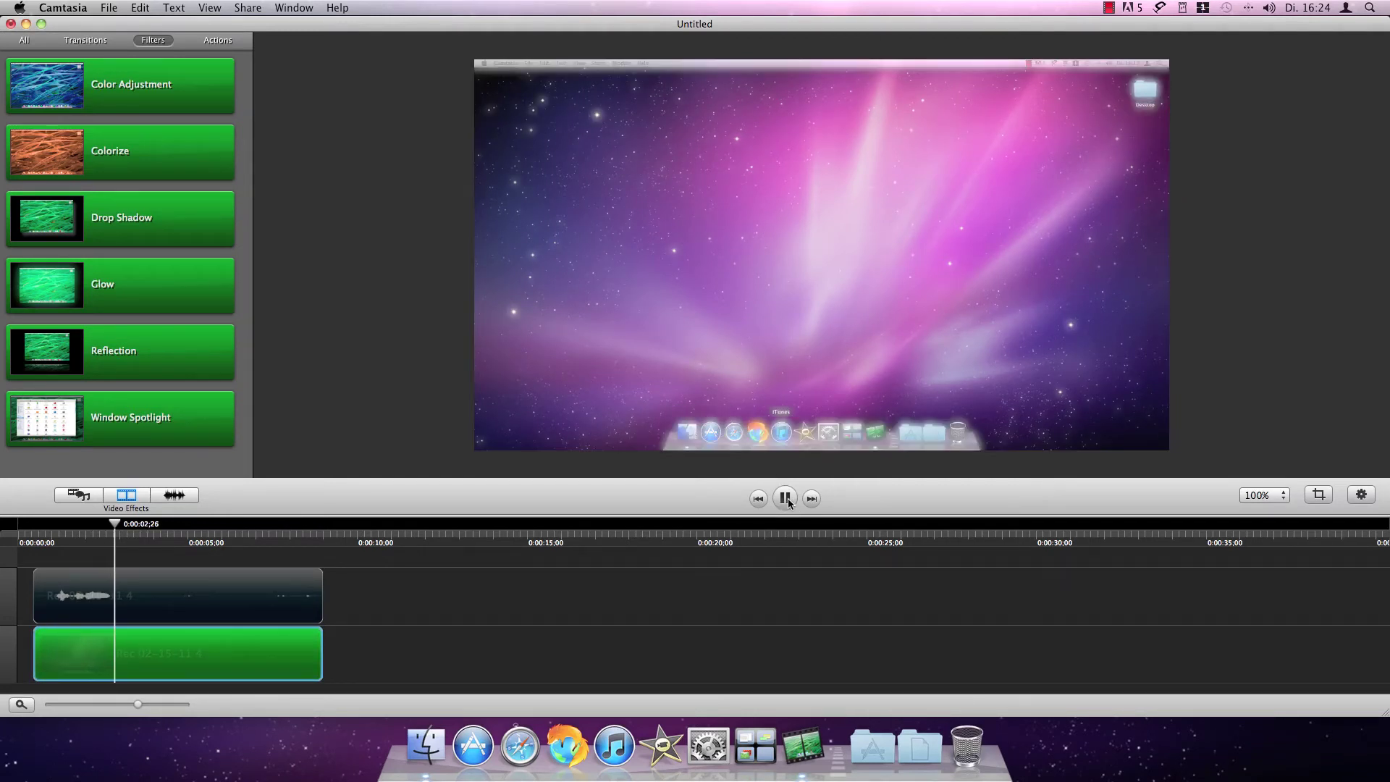
{"action": "right_click", "coordinate": [166, 661]}
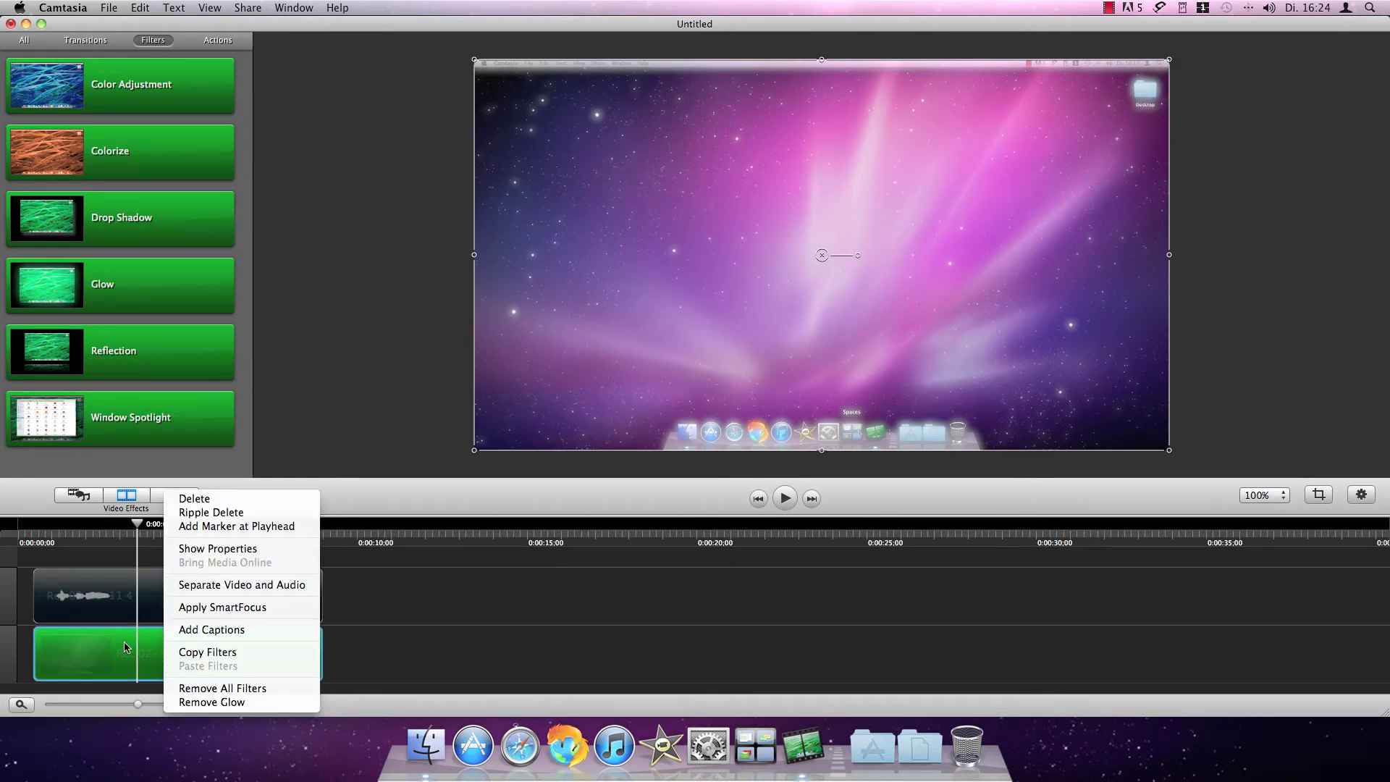
{"action": "left_click", "coordinate": [211, 688]}
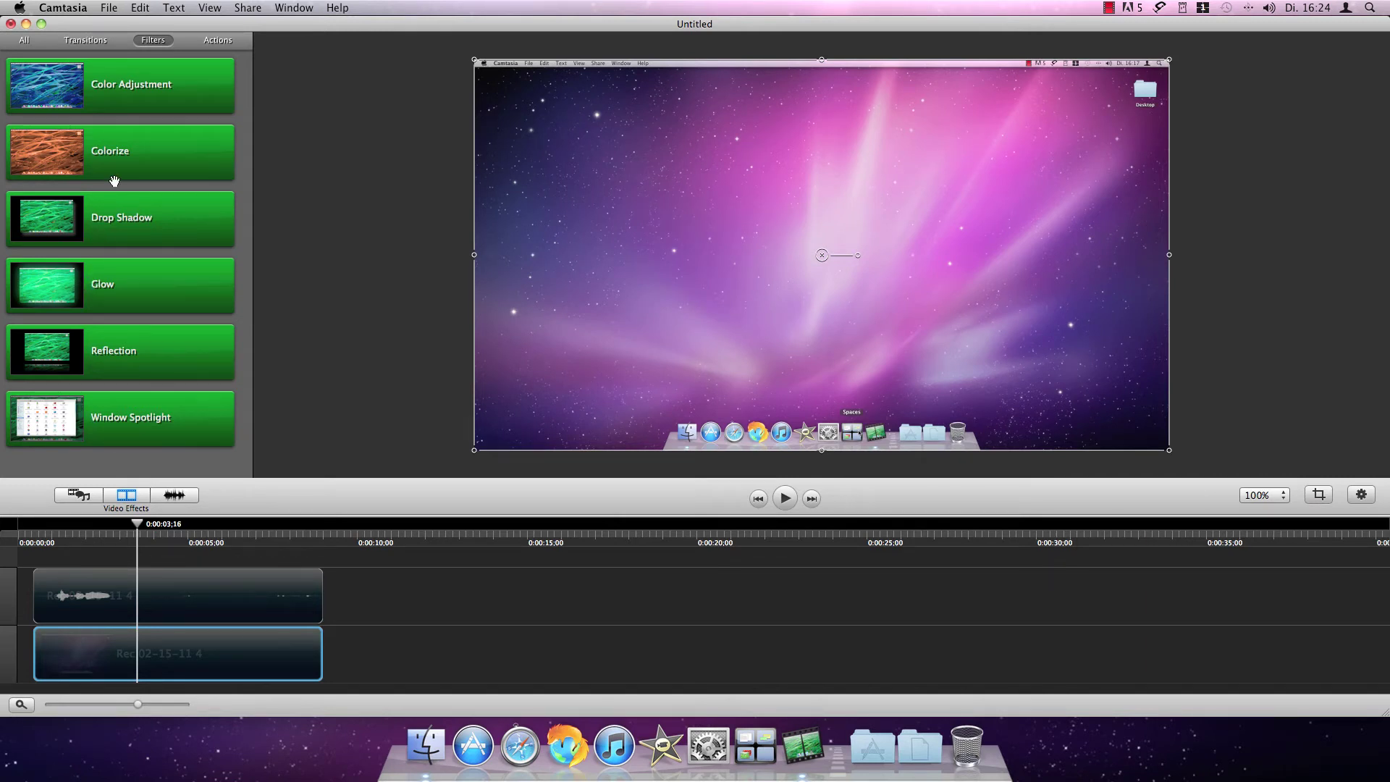
Step: Try the Colorize filter on the video clip and remove it from the clip
{"action": "left_click_drag", "start_coordinate": [115, 152], "coordinate": [181, 644]}
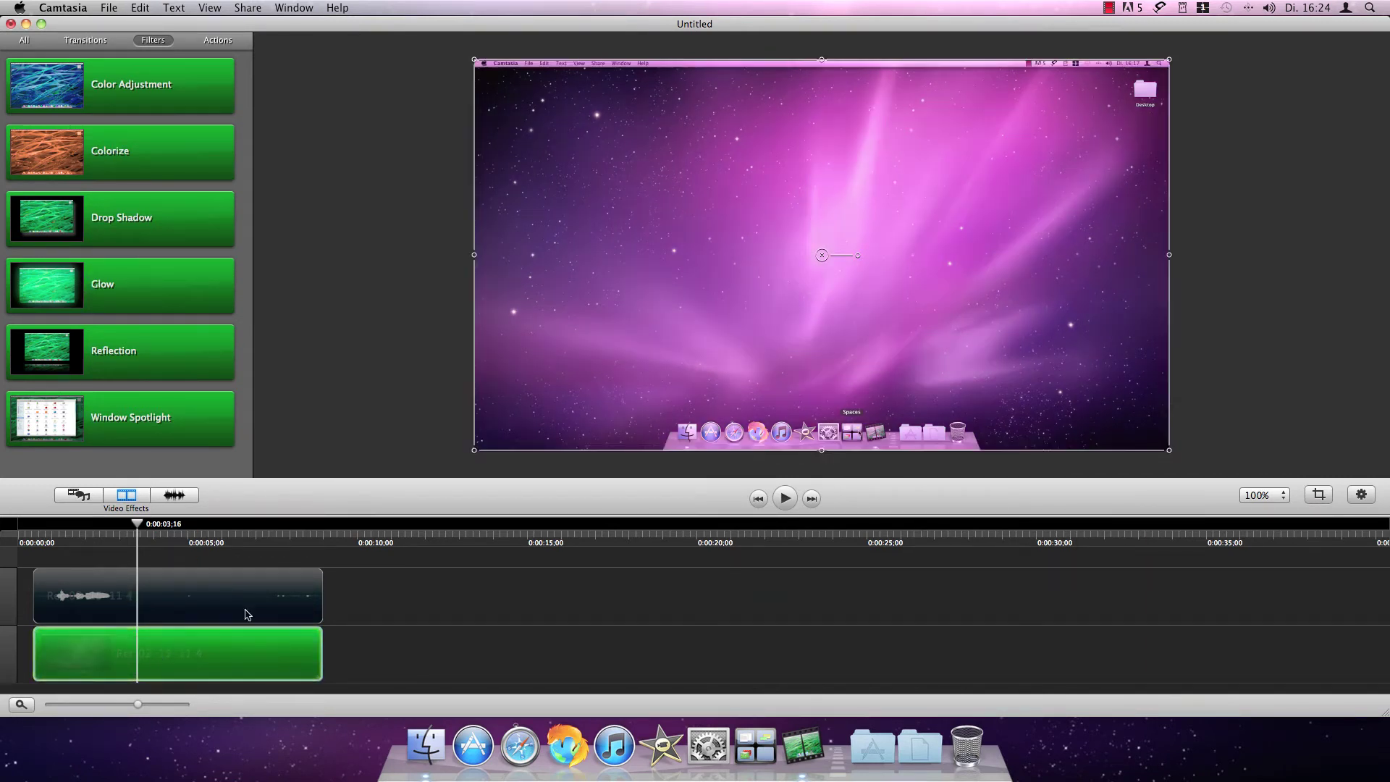
{"action": "right_click", "coordinate": [182, 674]}
{"action": "left_click", "coordinate": [257, 689]}
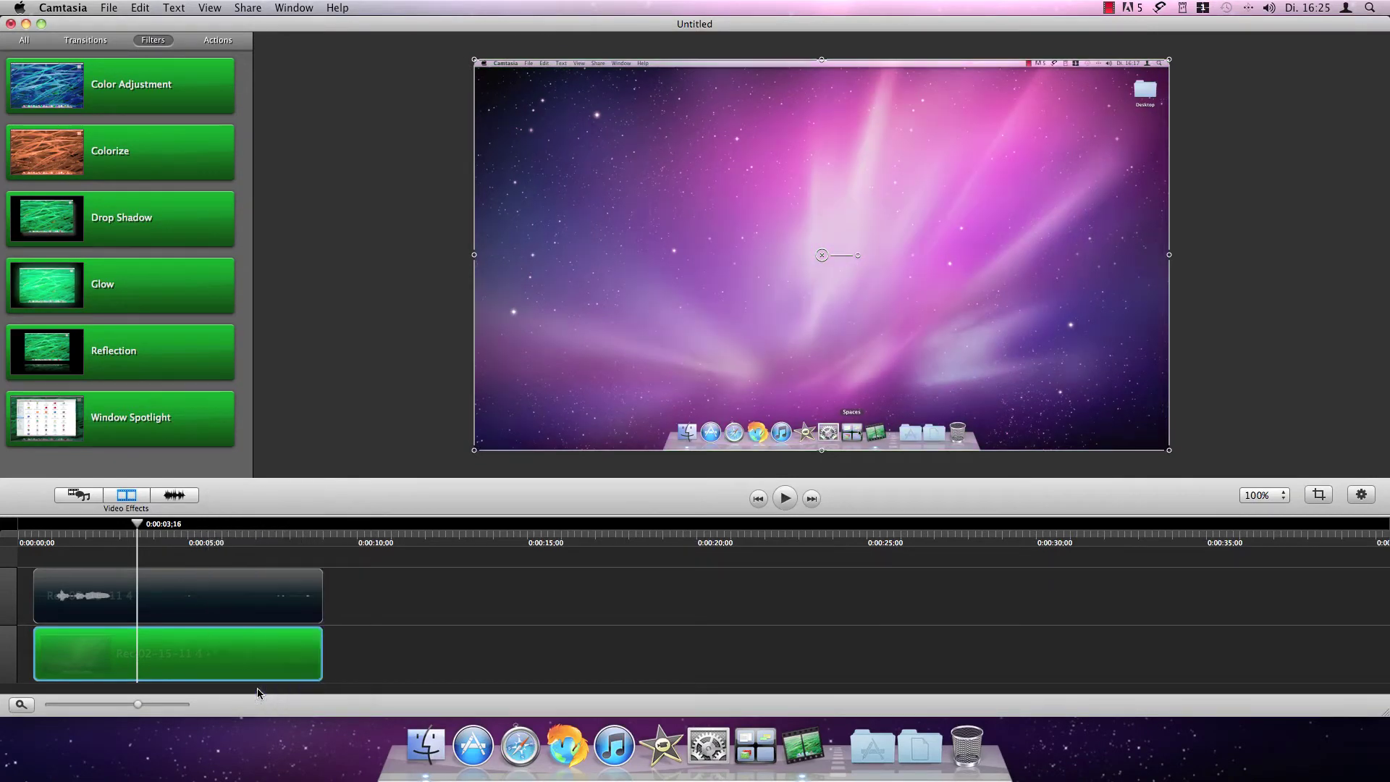
Step: Add a Flip Horizontally action near the start of the video clip and adjust its end to about 0:00:02;20
{"action": "left_click", "coordinate": [218, 39]}
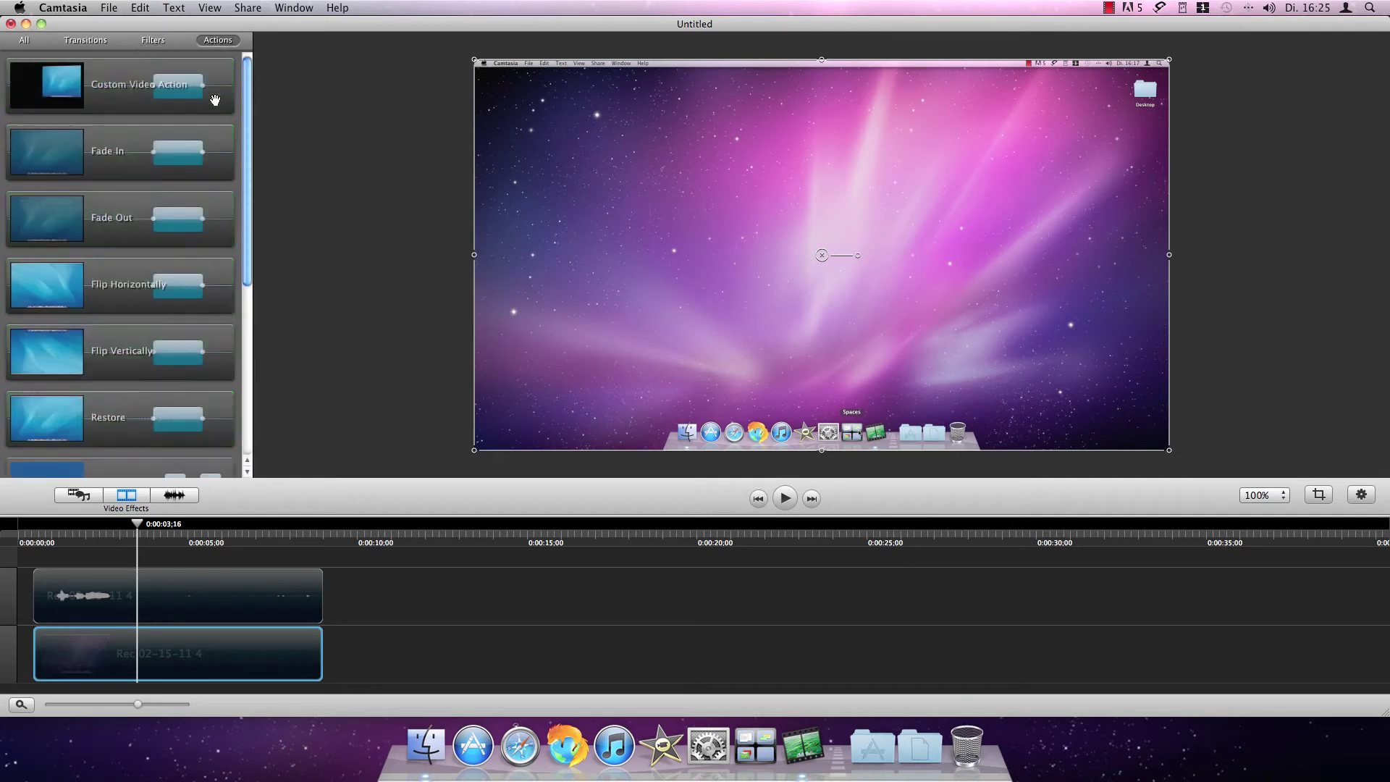
{"action": "left_click_drag", "start_coordinate": [247, 122], "coordinate": [236, 78]}
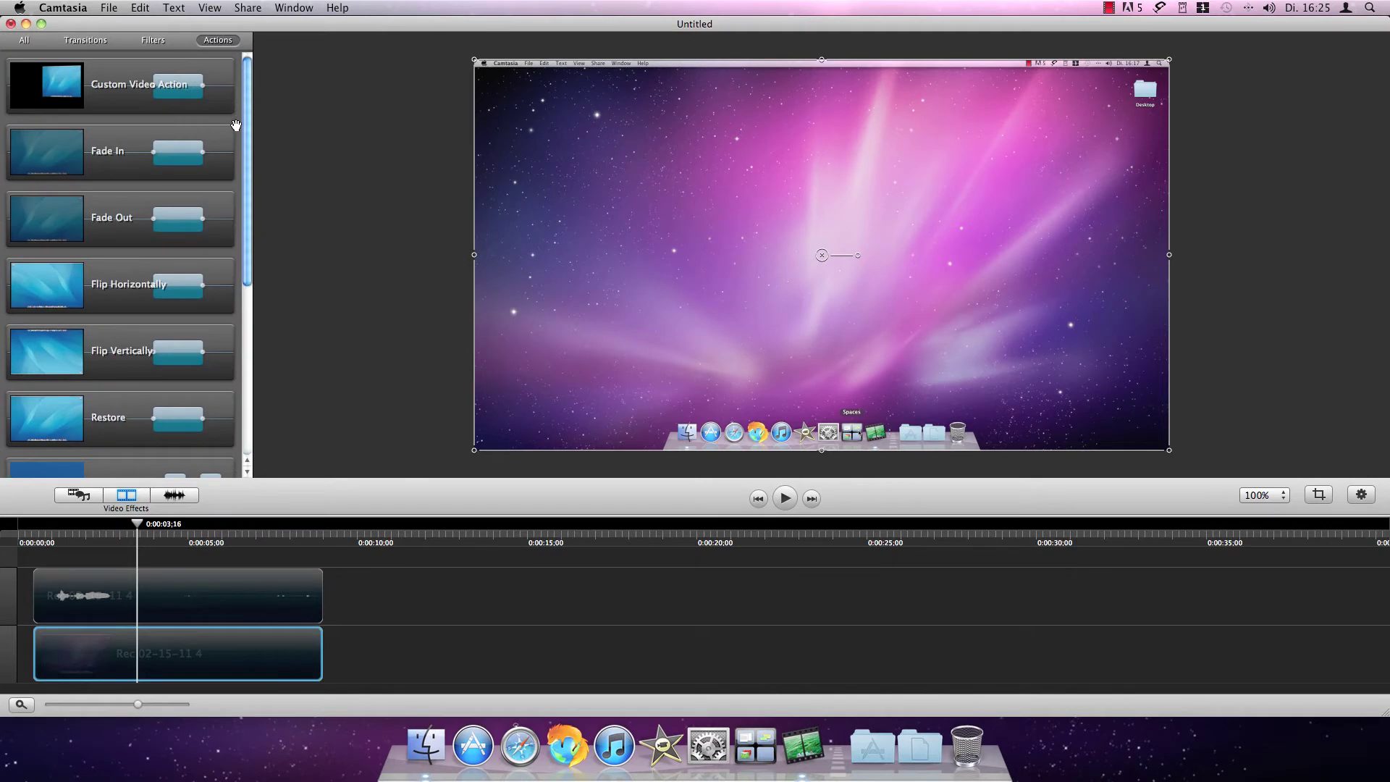
{"action": "left_click_drag", "start_coordinate": [236, 125], "coordinate": [238, 180]}
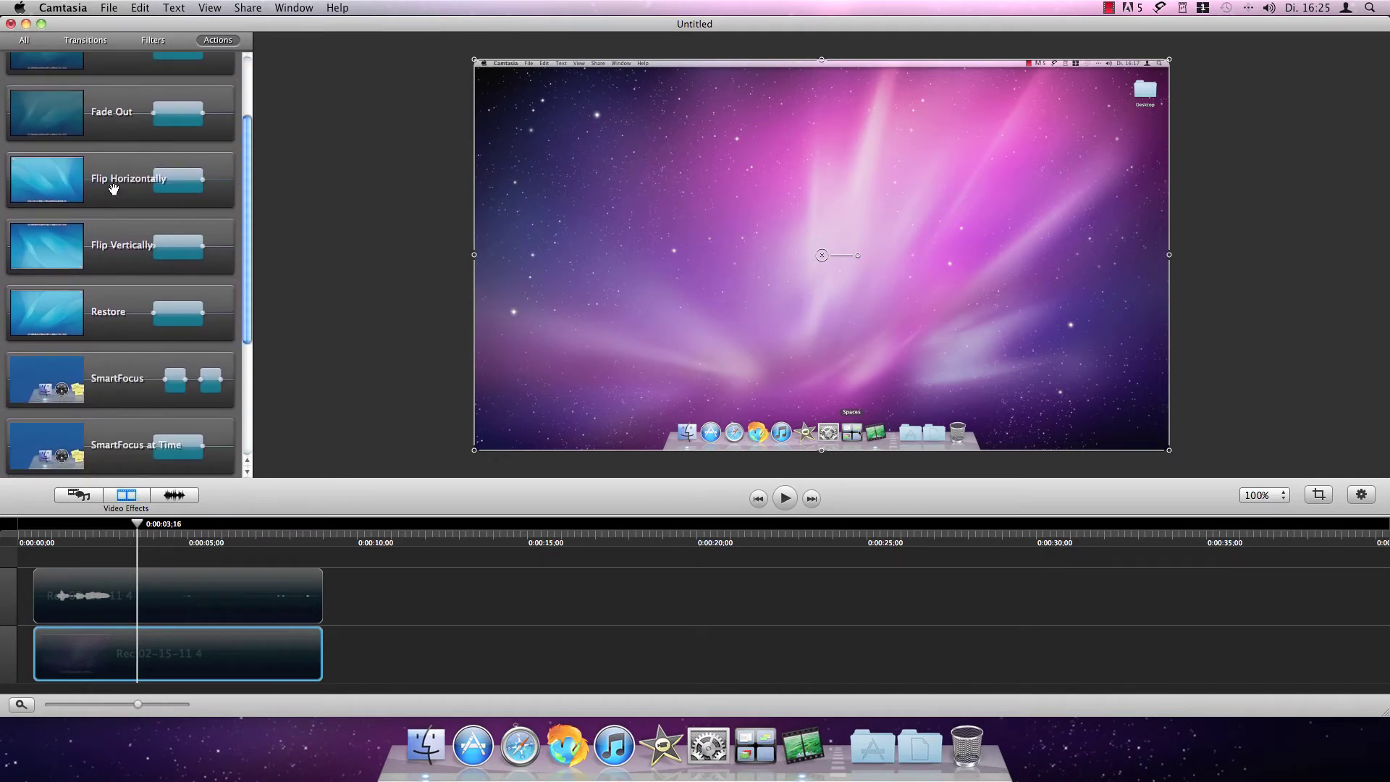
{"action": "left_click_drag", "start_coordinate": [113, 189], "coordinate": [79, 646]}
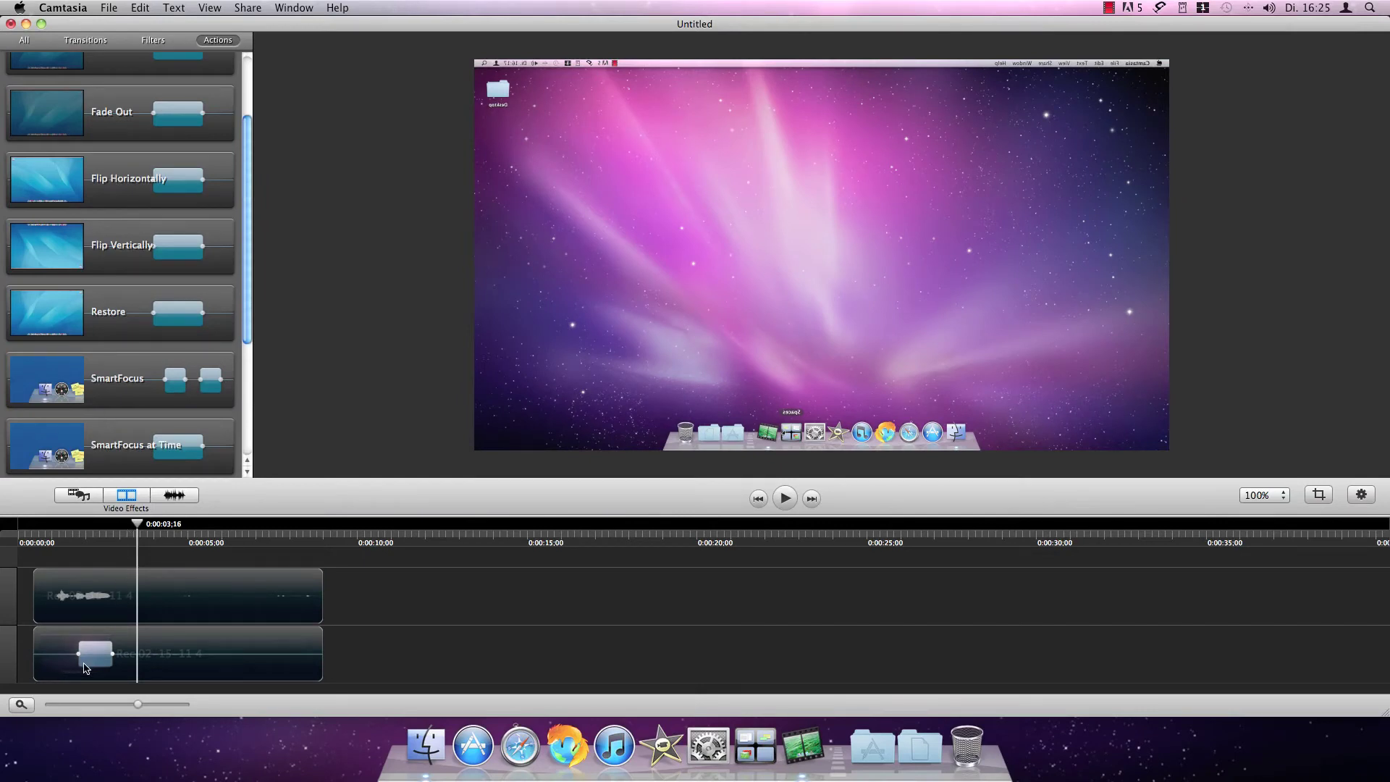
{"action": "mouse_move", "coordinate": [112, 653]}
{"action": "left_mouse_down"}
{"action": "mouse_move", "coordinate": [190, 655]}
{"action": "mouse_move", "coordinate": [134, 655]}
{"action": "left_mouse_up"}
{"action": "left_click_drag", "start_coordinate": [110, 658], "coordinate": [103, 659]}
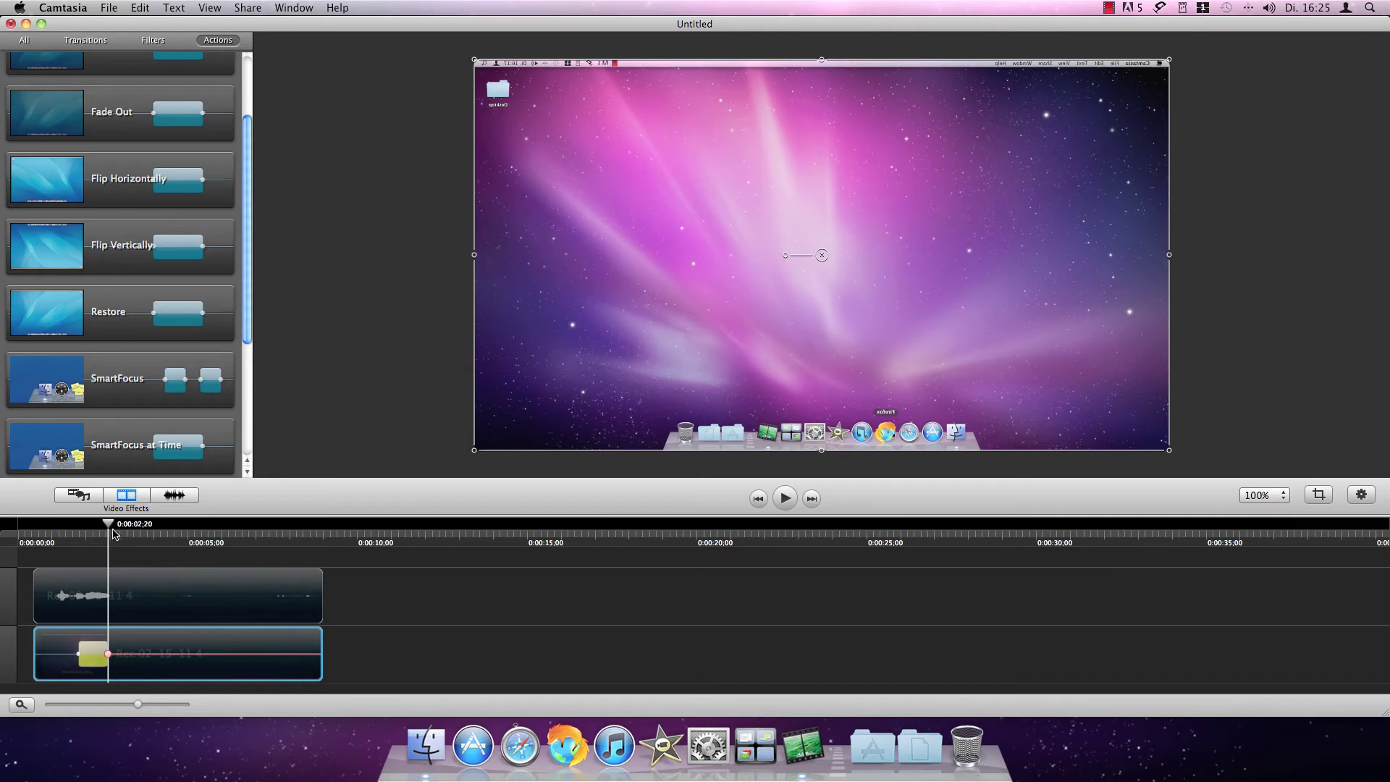
Step: Play back the horizontal flip from about 0:00:01;10
{"action": "left_click_drag", "start_coordinate": [111, 523], "coordinate": [66, 526]}
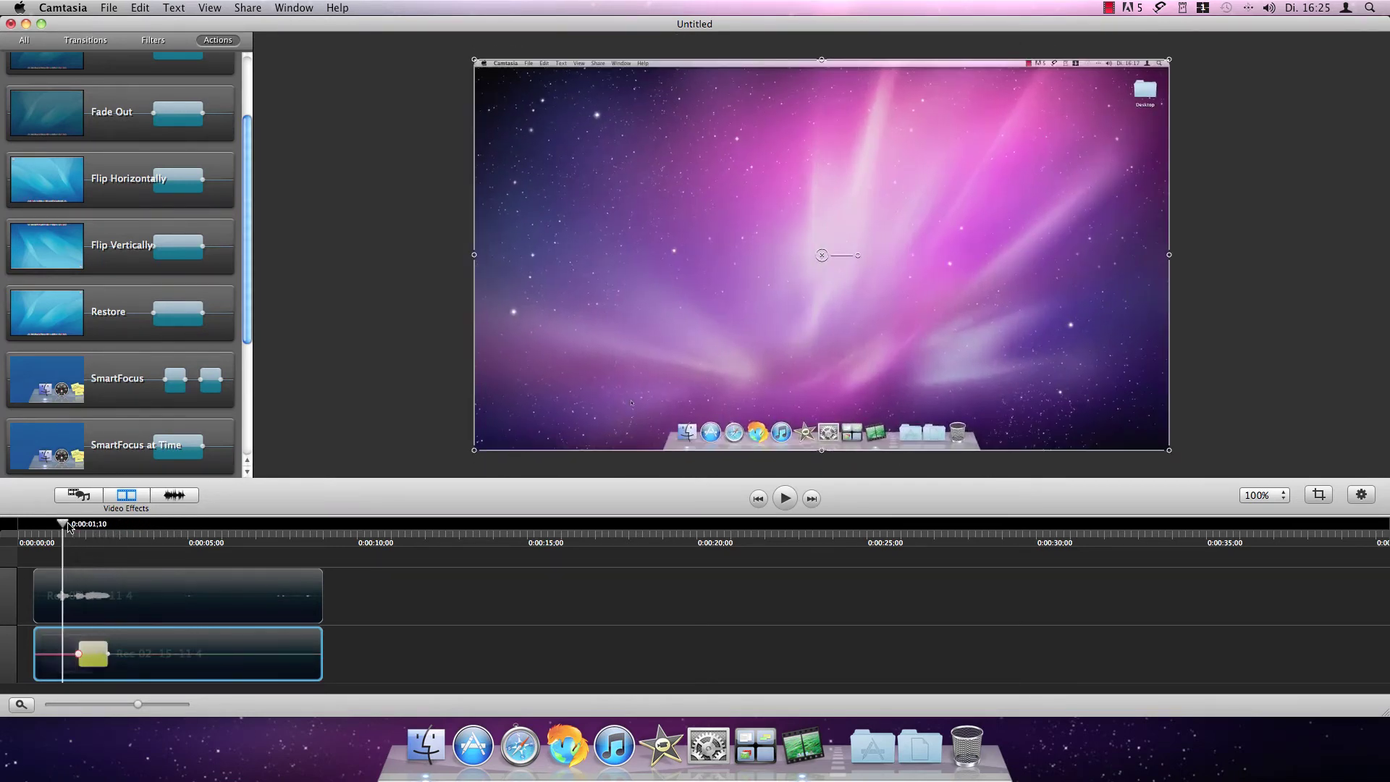
{"action": "key", "text": "space"}
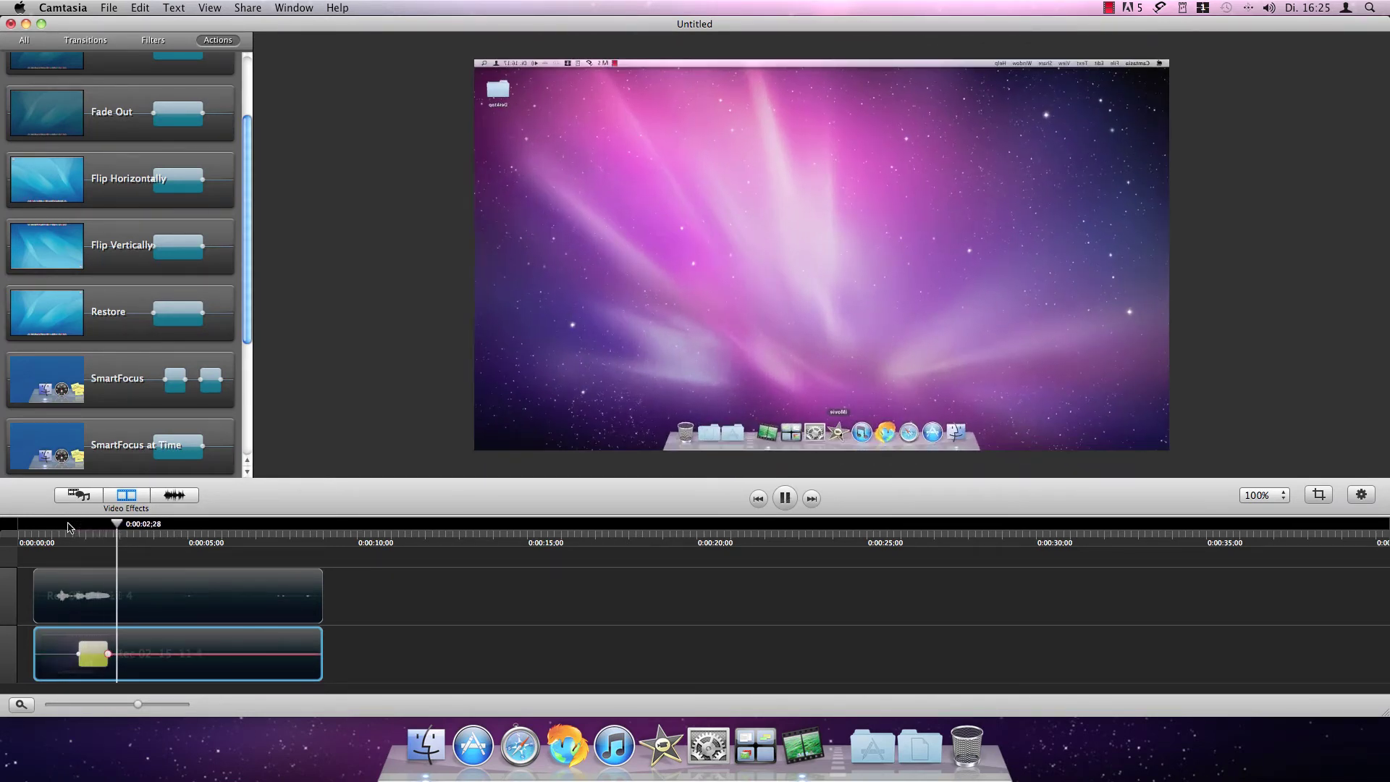
{"action": "key", "text": "space"}
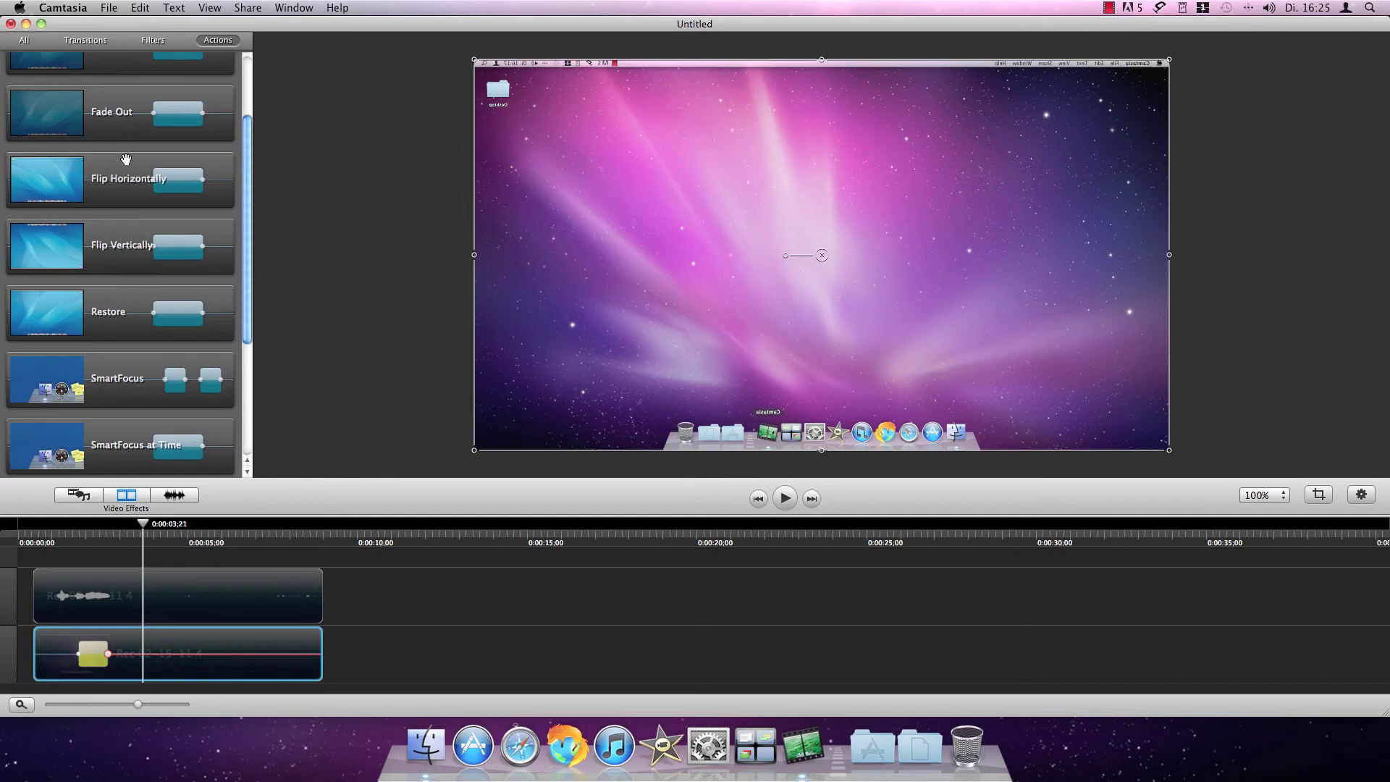
Step: Extend the Flip Horizontally action to end at about 0:00:06;25 and play back the slower flip
{"action": "left_click_drag", "start_coordinate": [108, 656], "coordinate": [249, 655]}
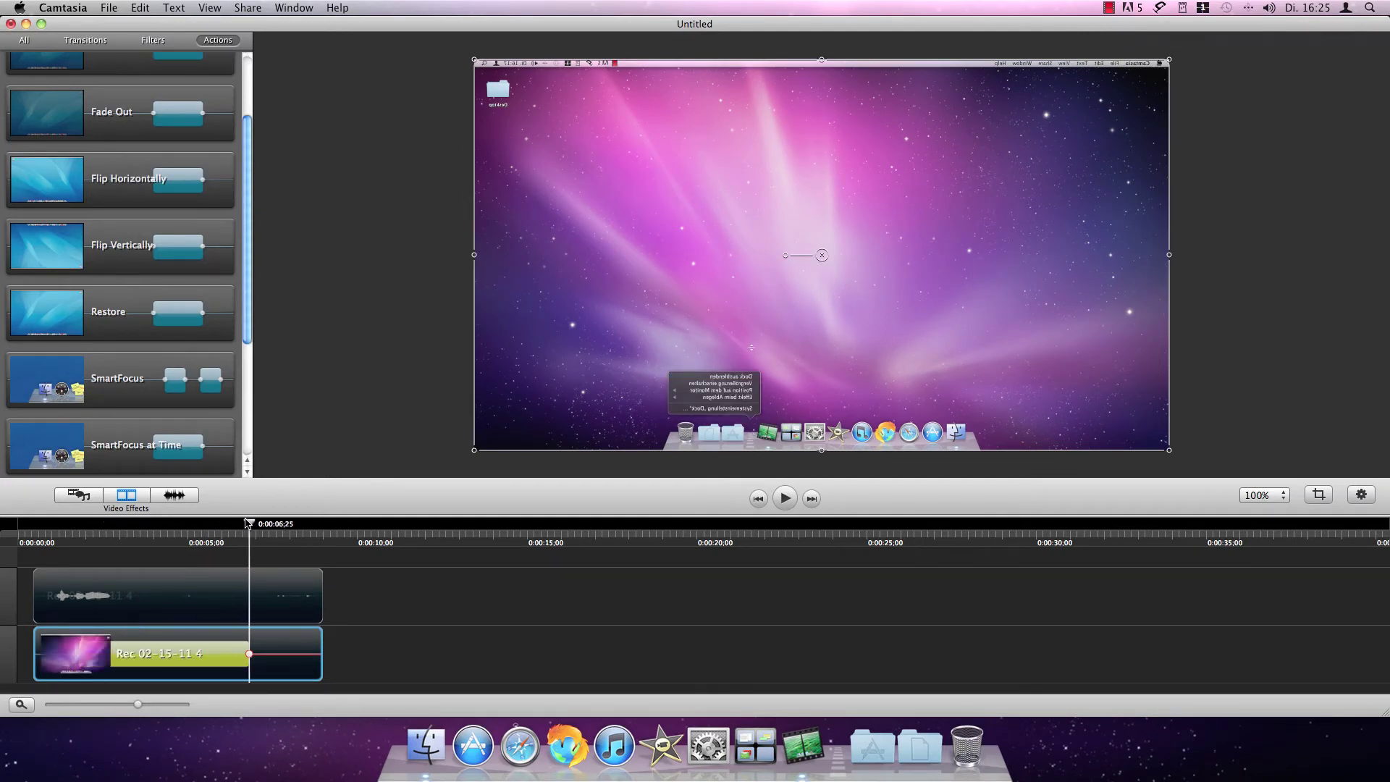
{"action": "left_click_drag", "start_coordinate": [248, 524], "coordinate": [121, 529]}
{"action": "key", "text": "space"}
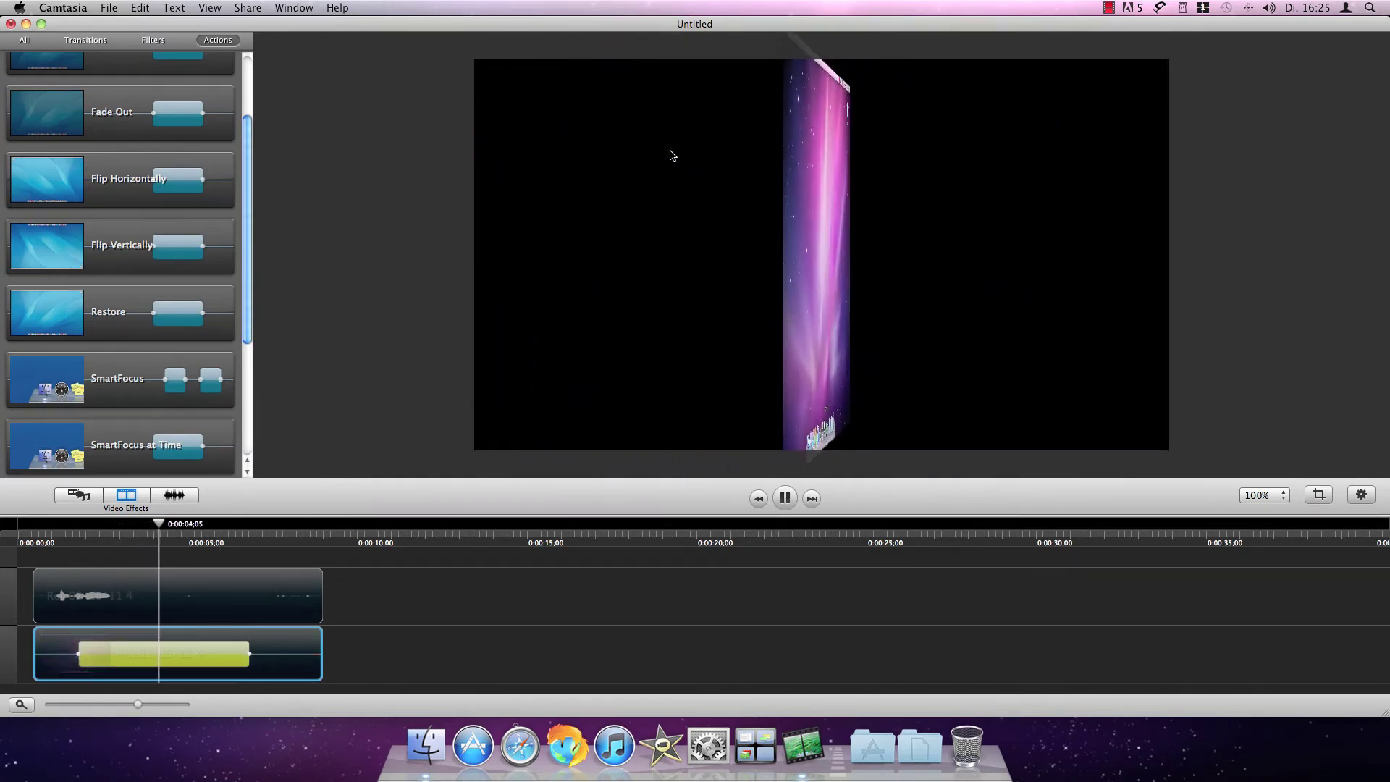
{"action": "key", "text": "space"}
Step: Shorten the flip action to end at about 0:00:02;23, and add and preview a second Flip Horizontally action at about 0:00:04;06
{"action": "left_click_drag", "start_coordinate": [250, 656], "coordinate": [123, 651]}
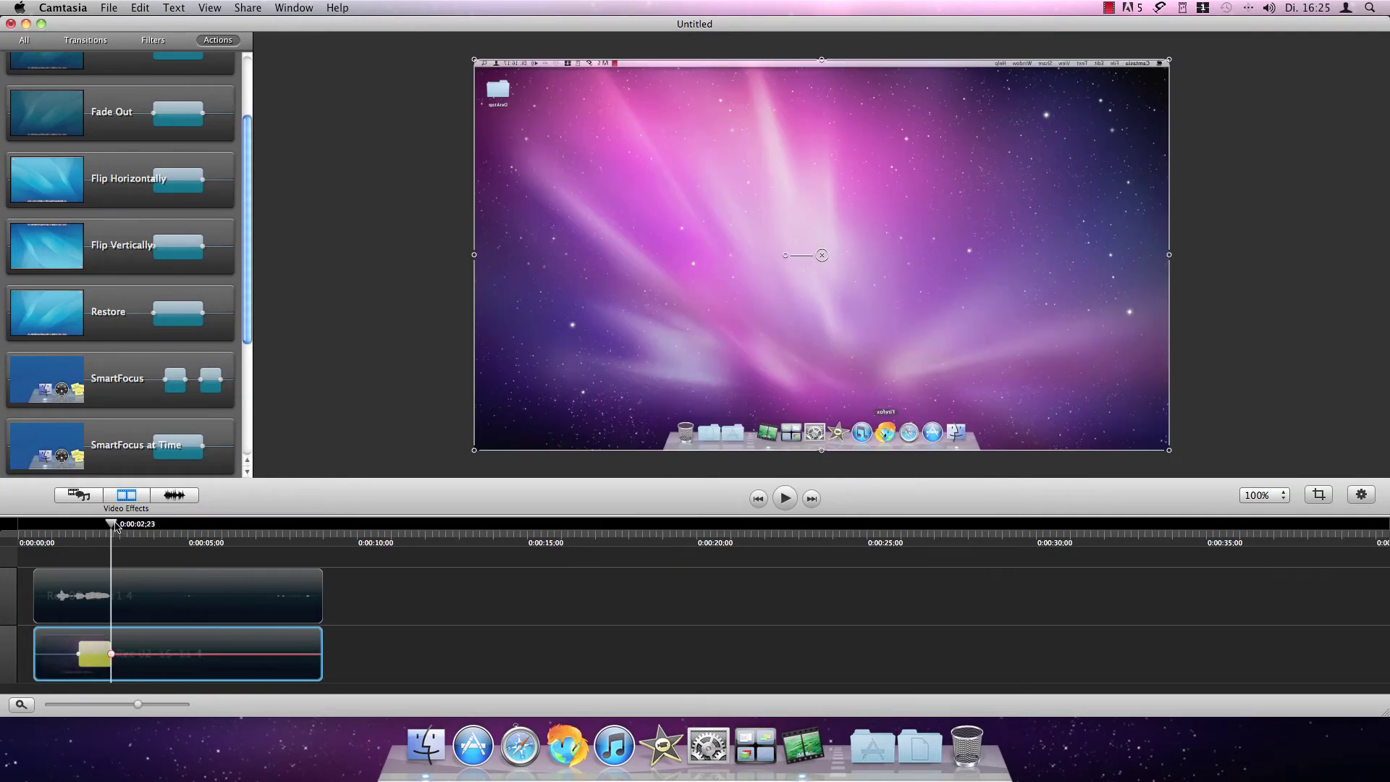
{"action": "left_click_drag", "start_coordinate": [113, 527], "coordinate": [159, 527]}
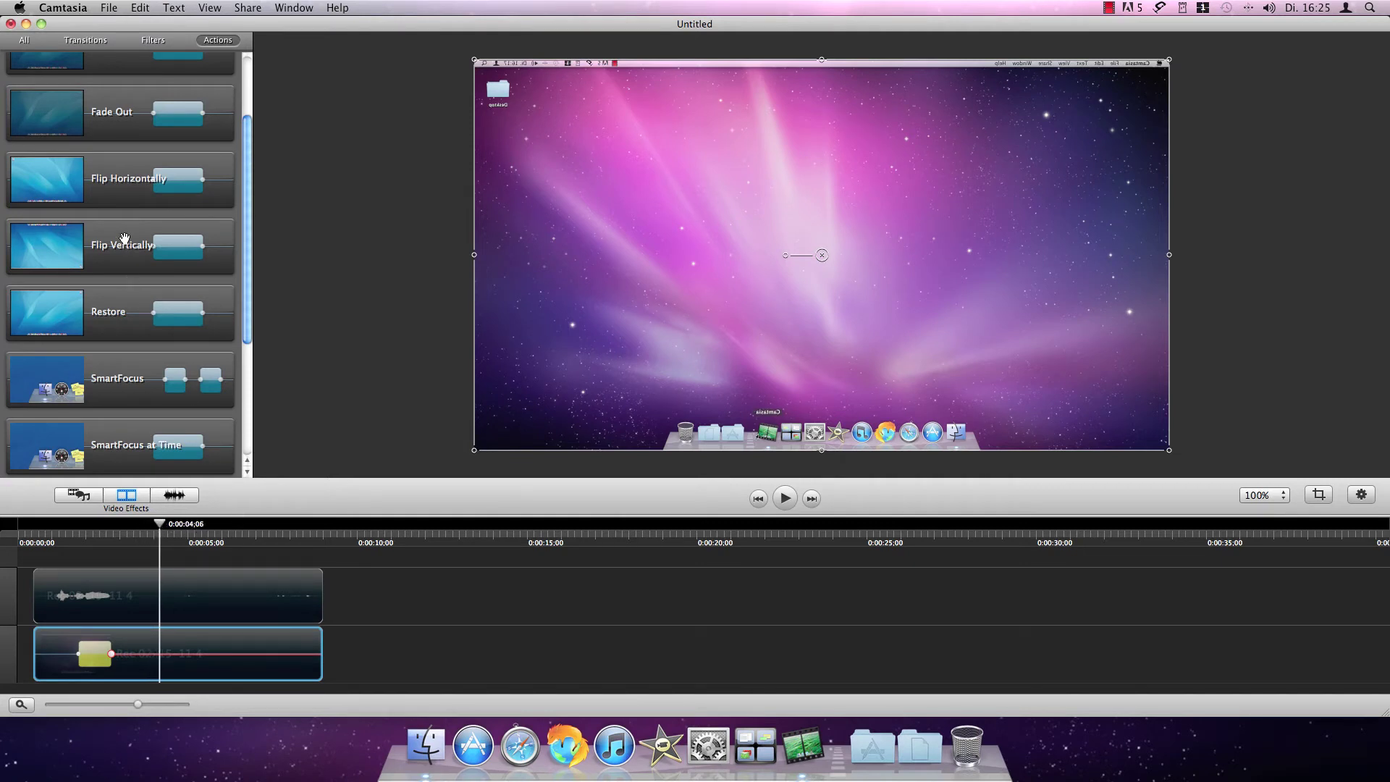
{"action": "mouse_move", "coordinate": [119, 190]}
{"action": "left_mouse_down"}
{"action": "mouse_move", "coordinate": [195, 598]}
{"action": "mouse_move", "coordinate": [186, 663]}
{"action": "mouse_move", "coordinate": [163, 659]}
{"action": "left_mouse_up"}
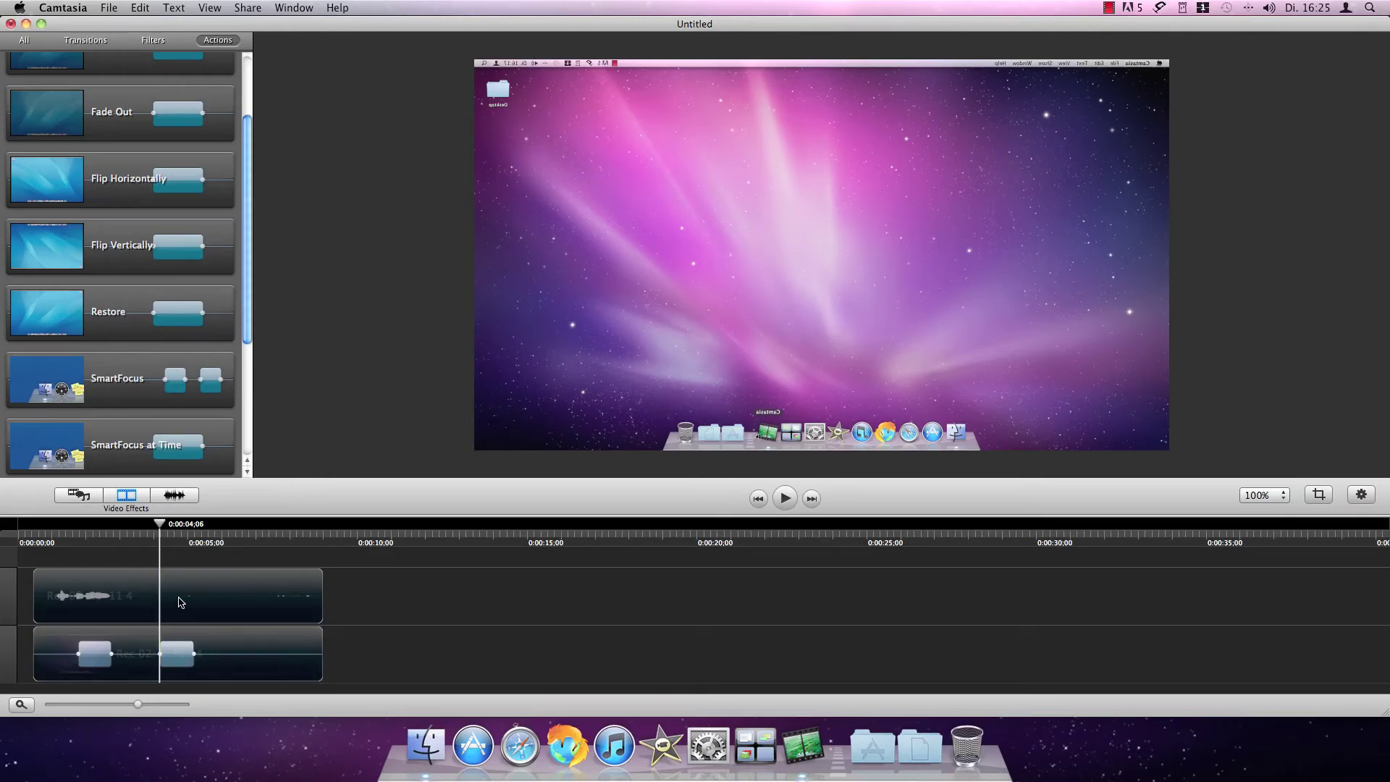
{"action": "key", "text": "space"}
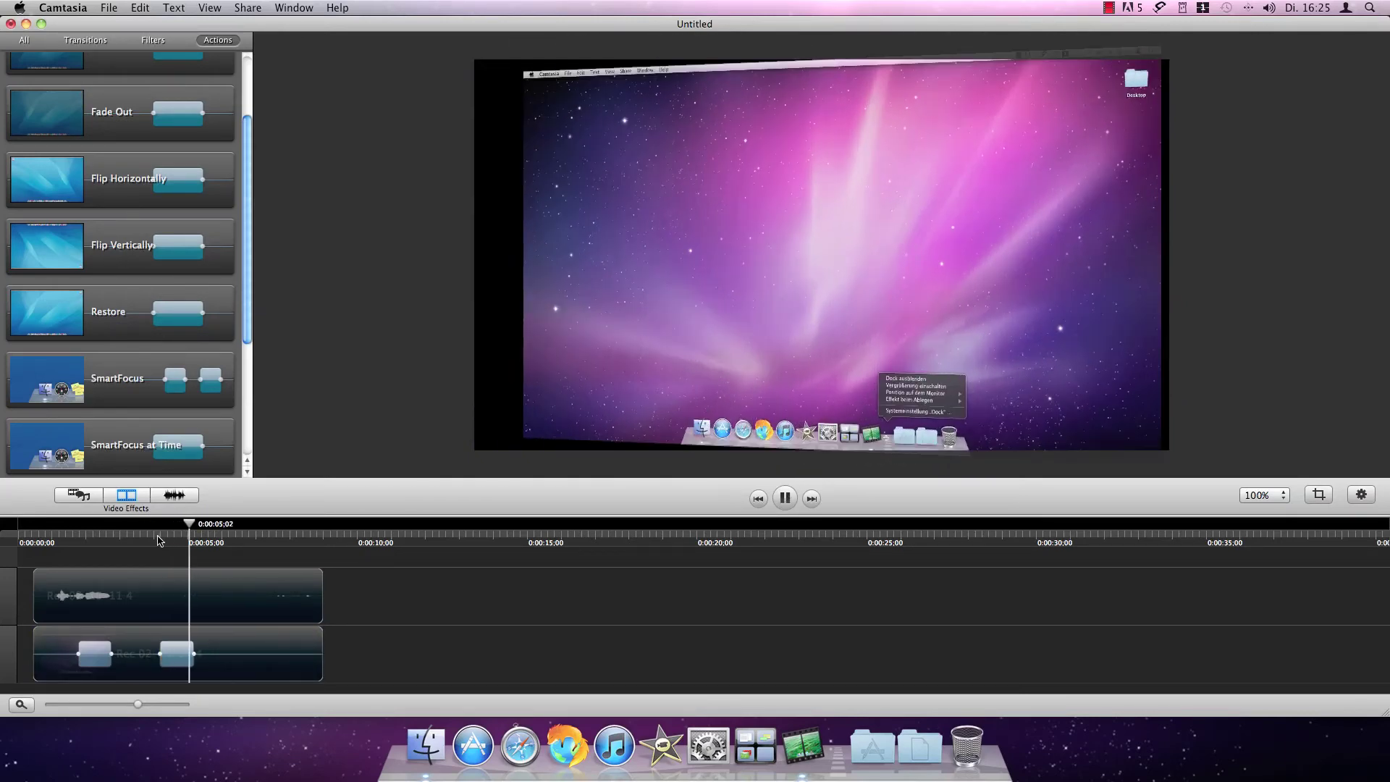
{"action": "key", "text": "space"}
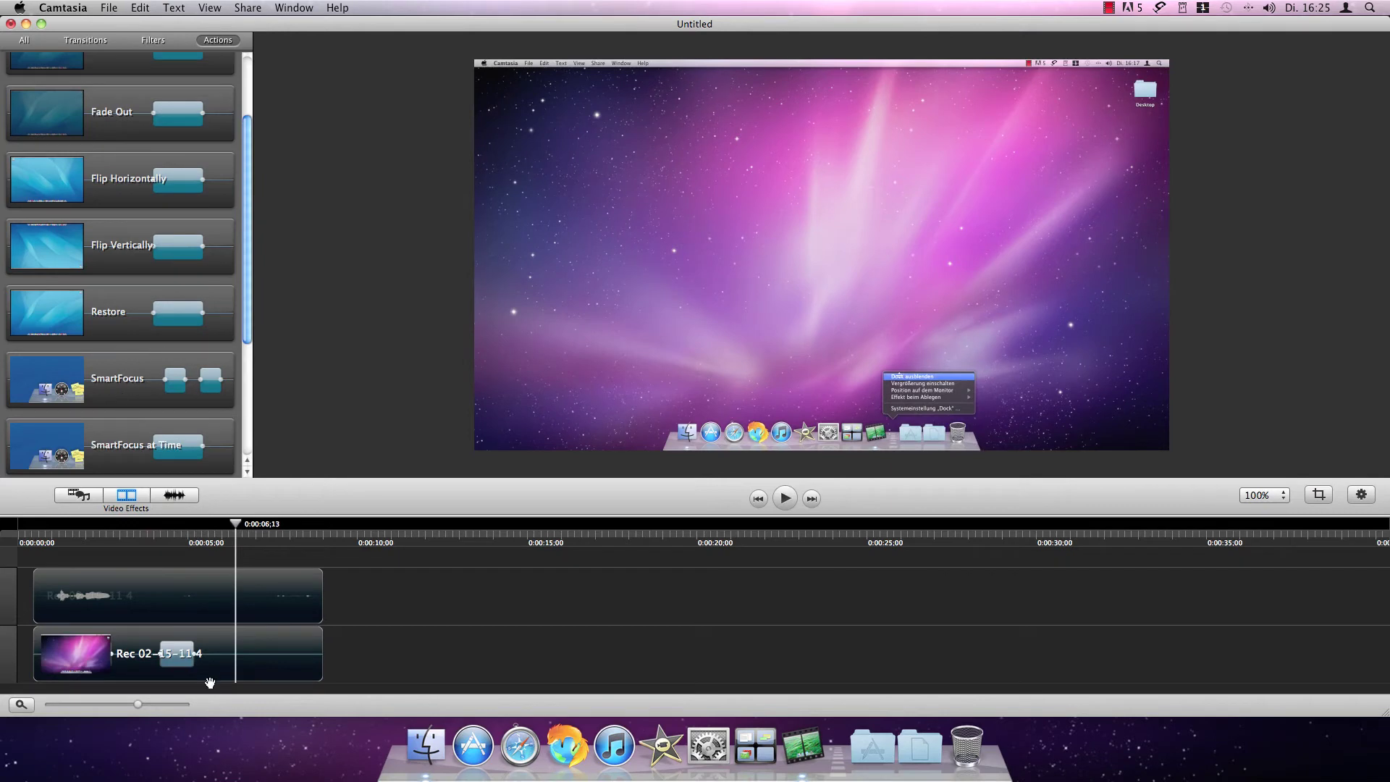
Step: Remove both Flip Horizontally actions from the video clip
{"action": "left_click", "coordinate": [181, 655]}
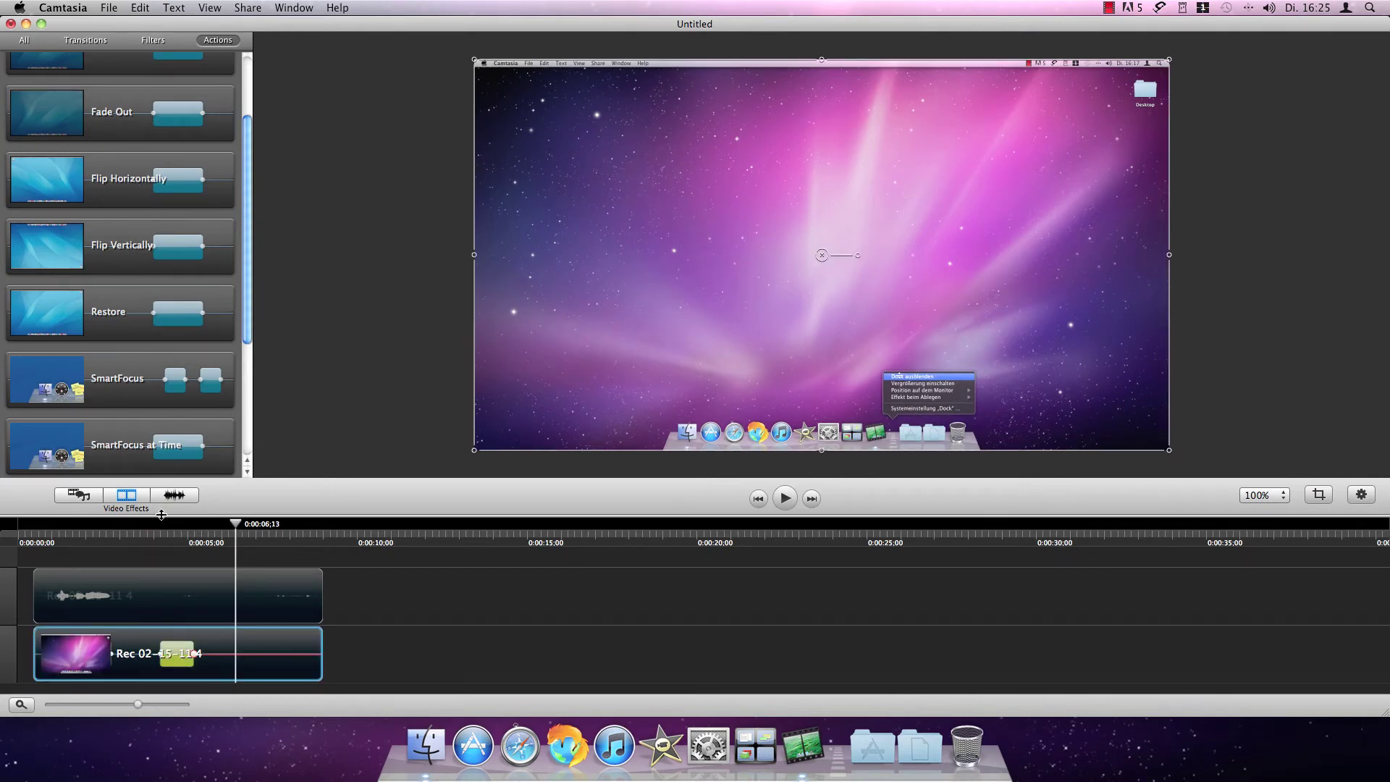
{"action": "left_click", "coordinate": [113, 562]}
{"action": "key", "text": "super+z"}
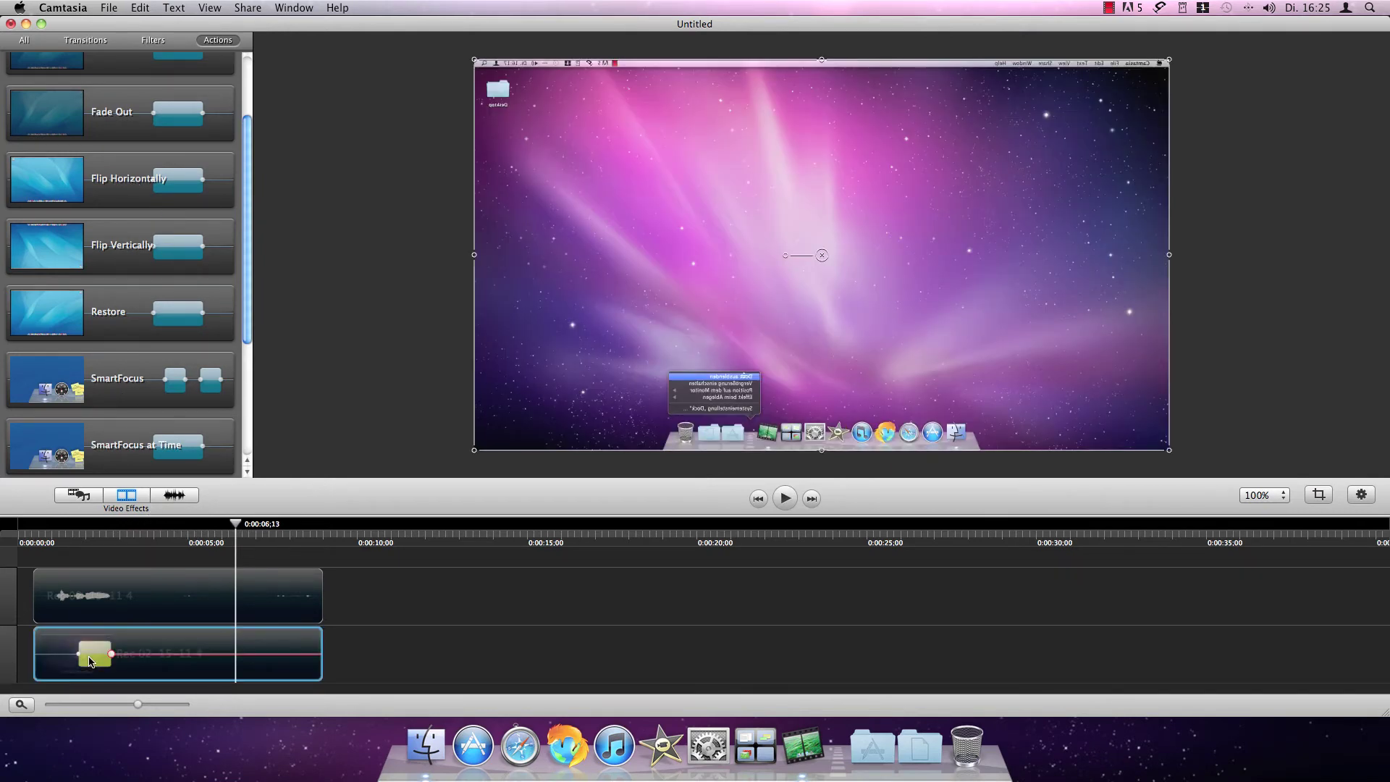
{"action": "key", "text": "super+z"}
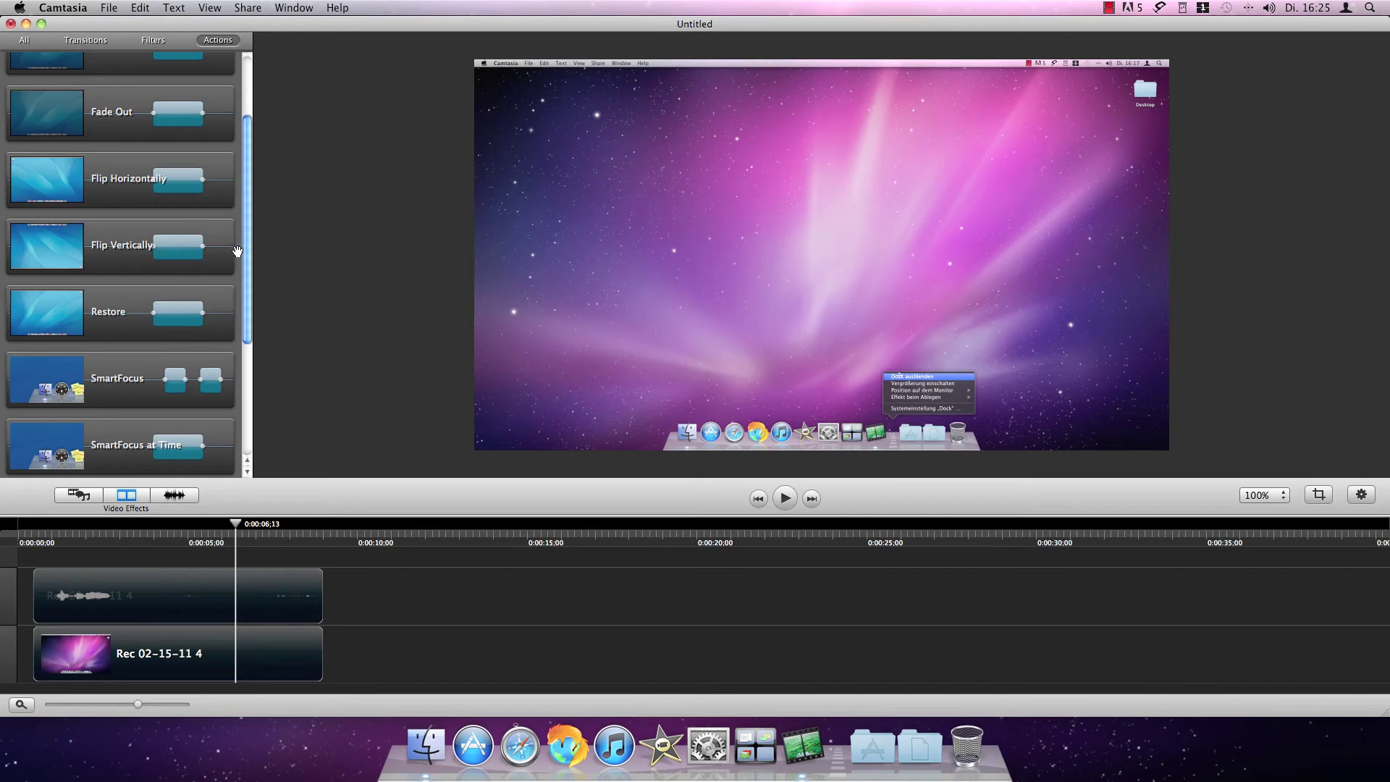
Step: Add a Zoom In action near the start of the video clip and place the playhead just before it at about 0:00:01;28
{"action": "left_click_drag", "start_coordinate": [249, 246], "coordinate": [248, 357]}
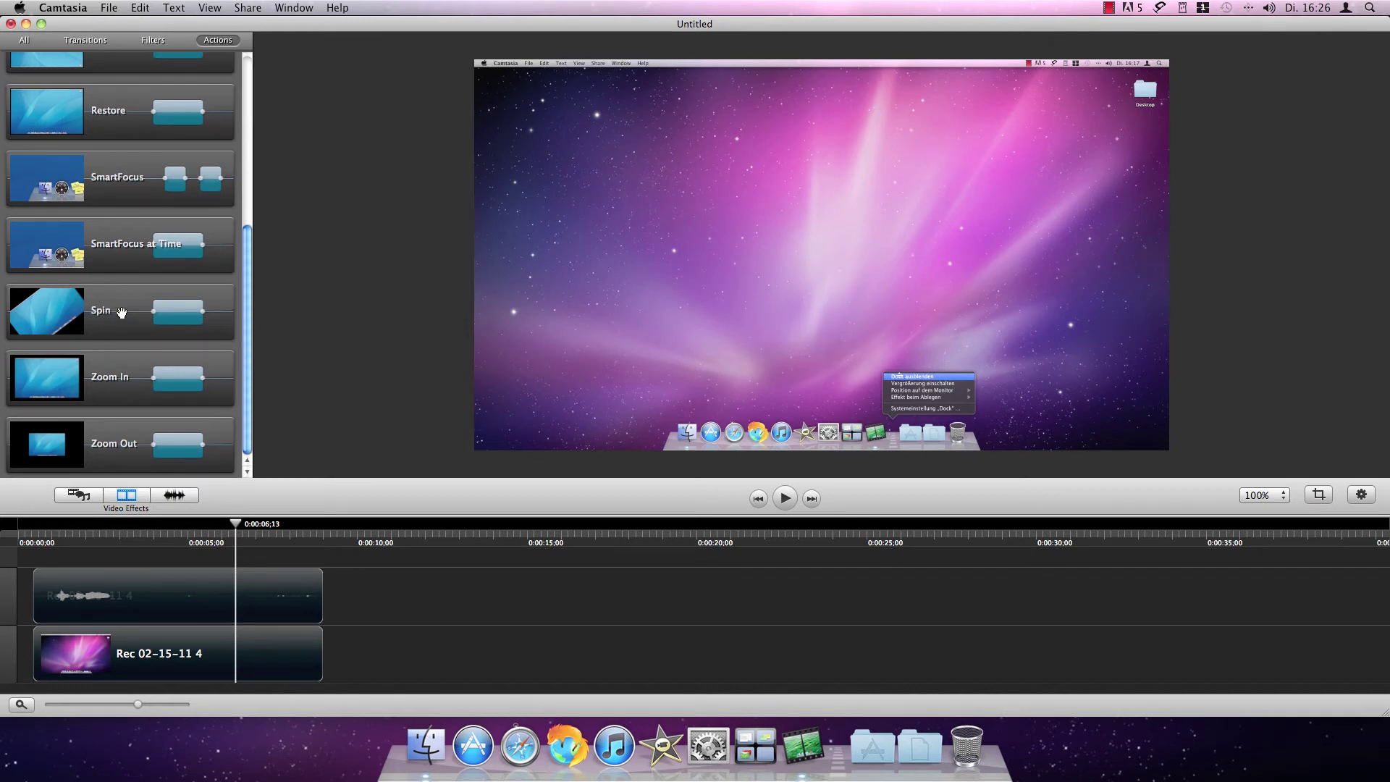
{"action": "left_click_drag", "start_coordinate": [121, 376], "coordinate": [98, 655]}
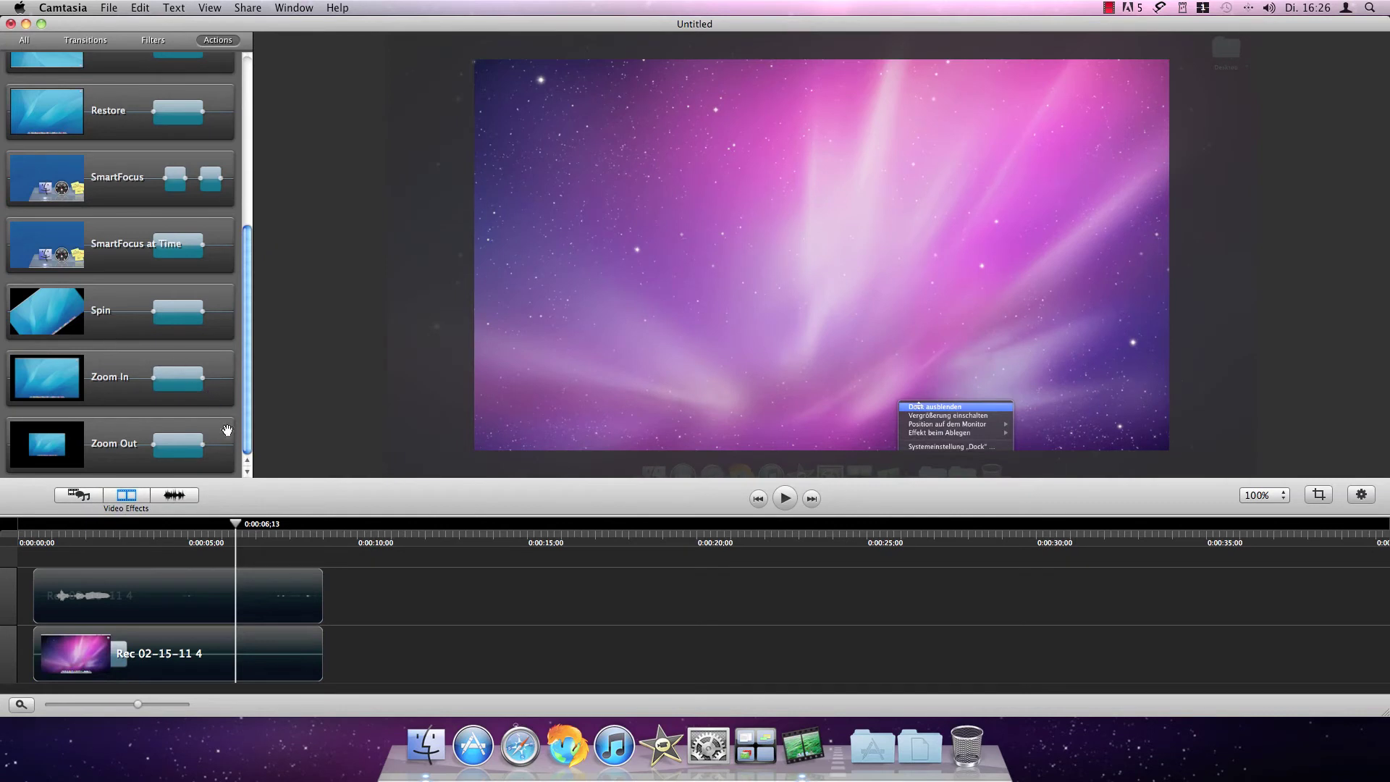
{"action": "left_click_drag", "start_coordinate": [234, 527], "coordinate": [84, 536]}
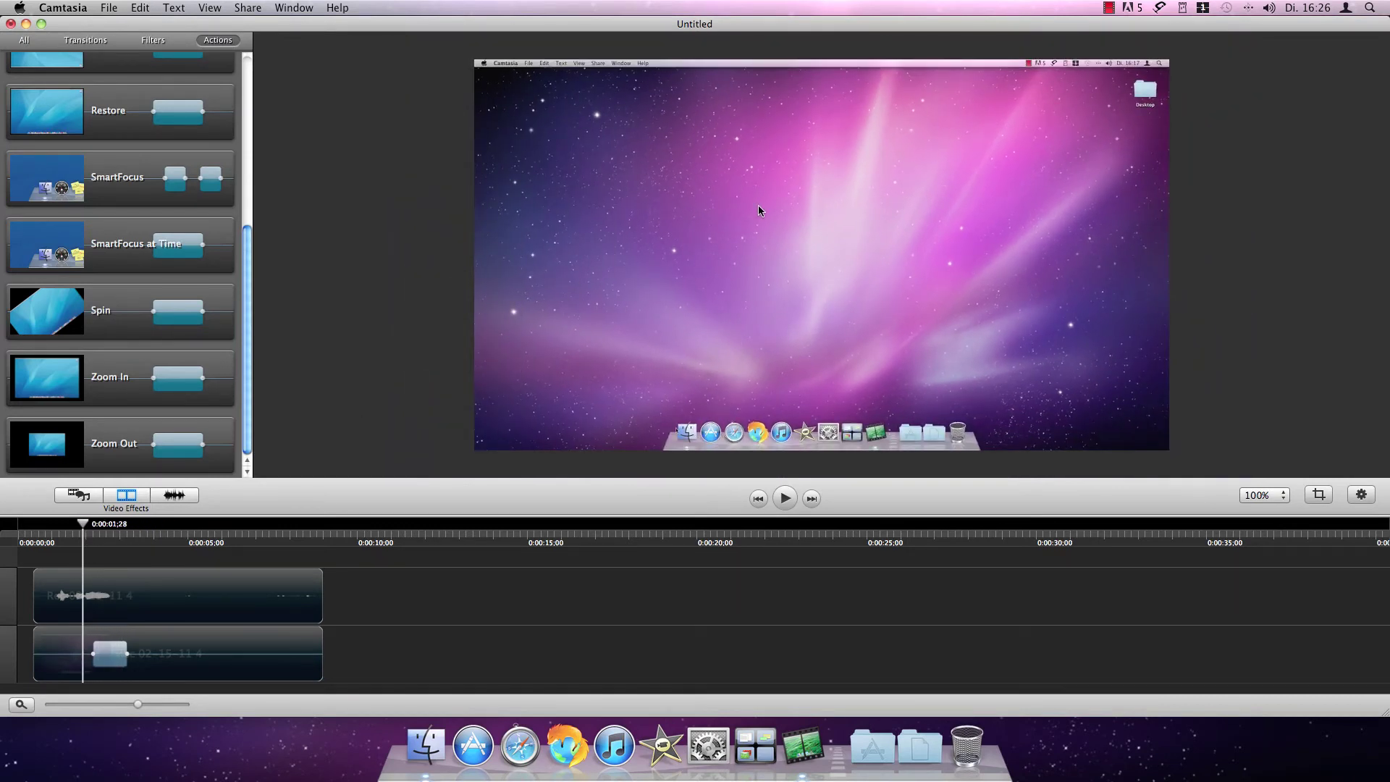
Step: Adjust the canvas to the YouTube HD/1080p (1920x1080) preset and apply it
{"action": "left_click", "coordinate": [142, 8]}
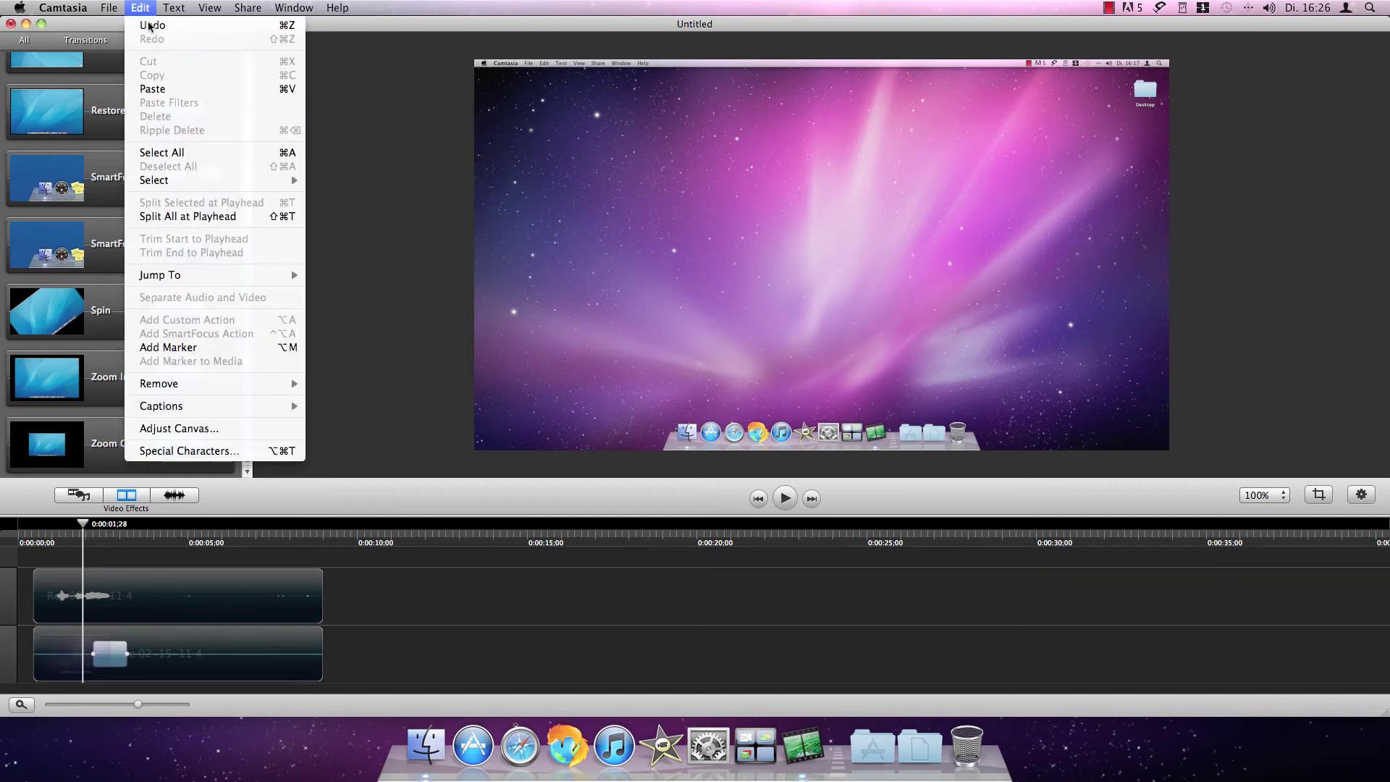
{"action": "left_click", "coordinate": [187, 427]}
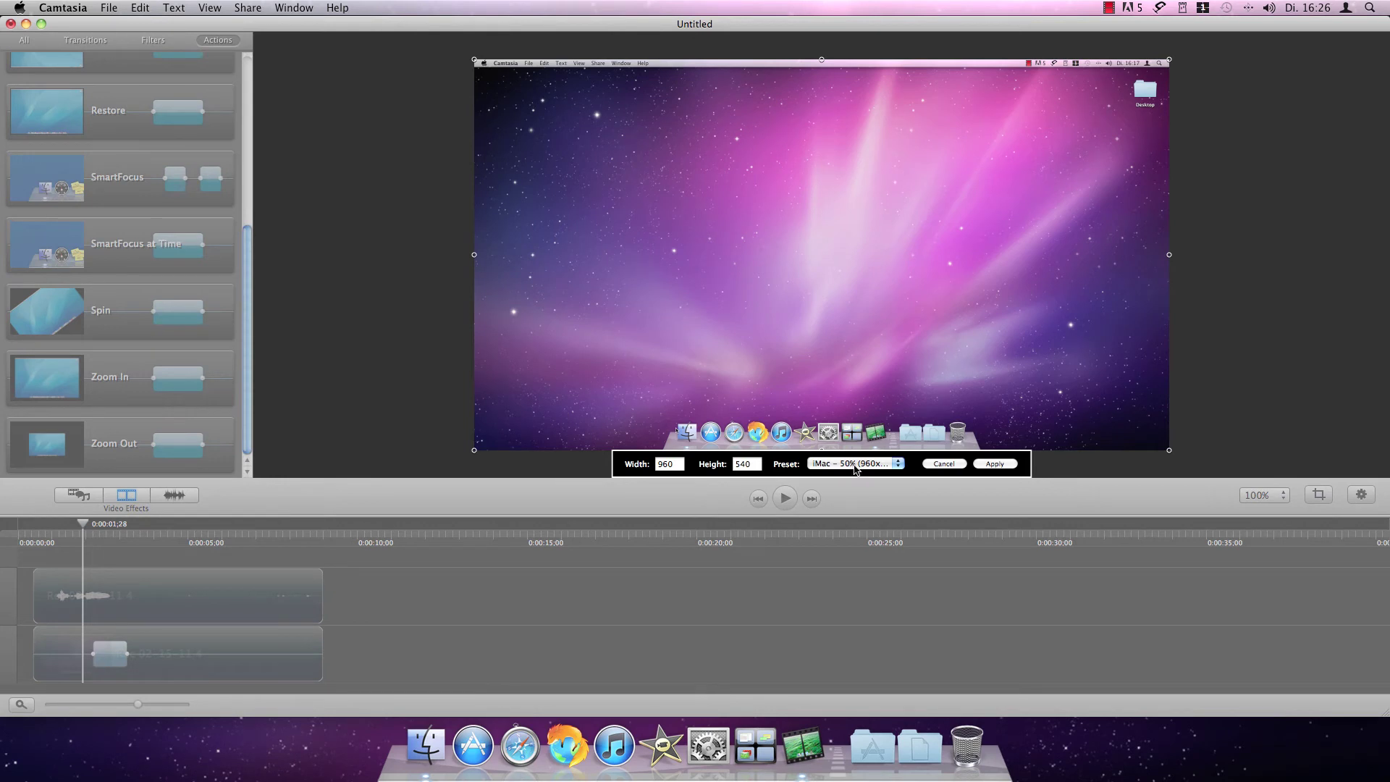
{"action": "left_click", "coordinate": [670, 465]}
{"action": "left_click", "coordinate": [748, 464]}
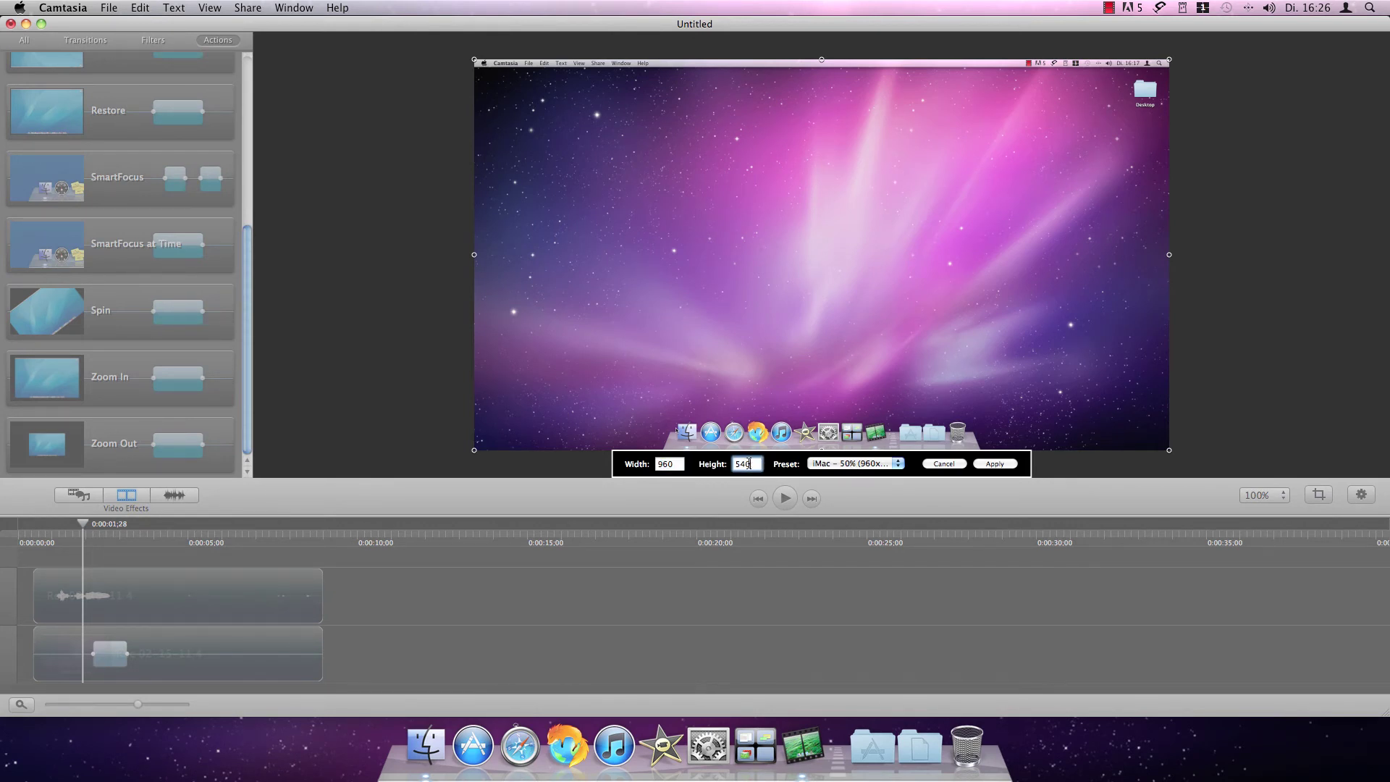
{"action": "left_click", "coordinate": [829, 466]}
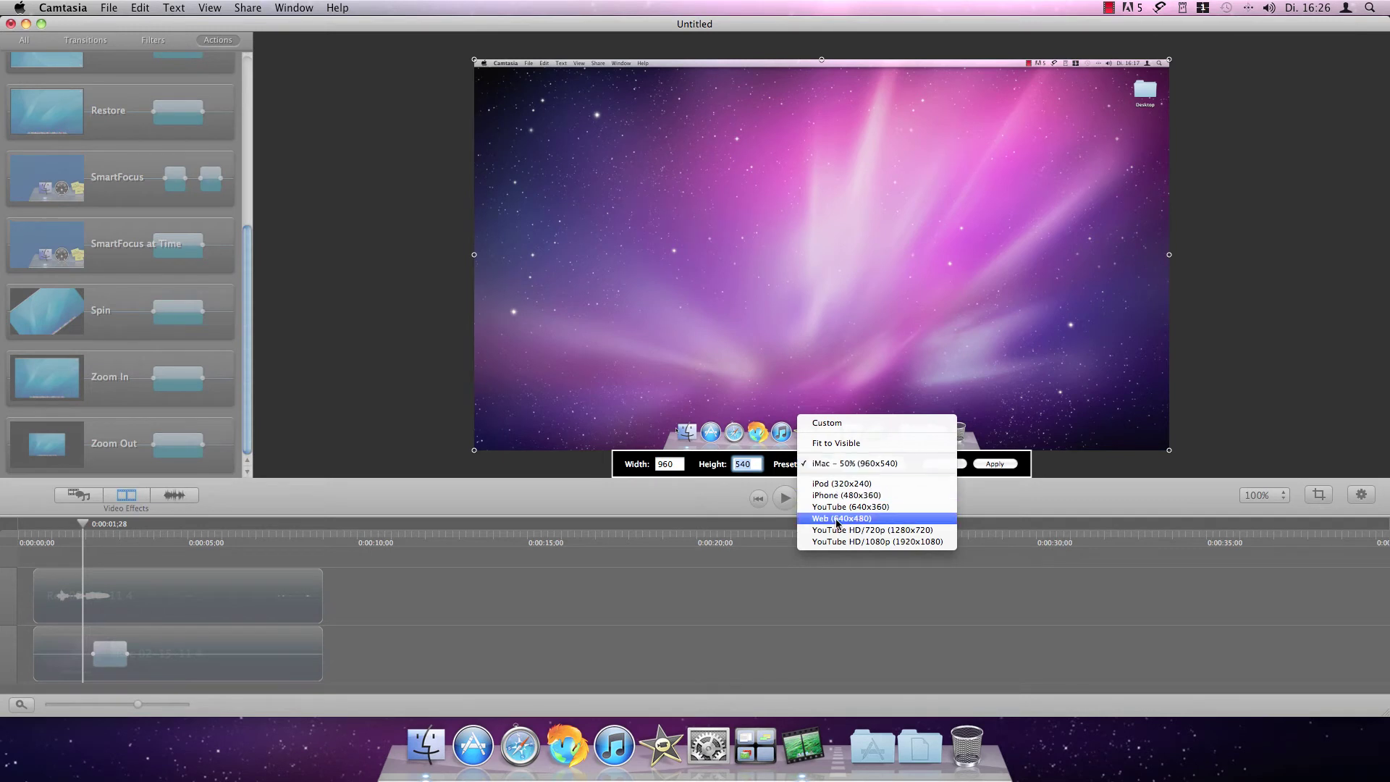
{"action": "left_click", "coordinate": [886, 541]}
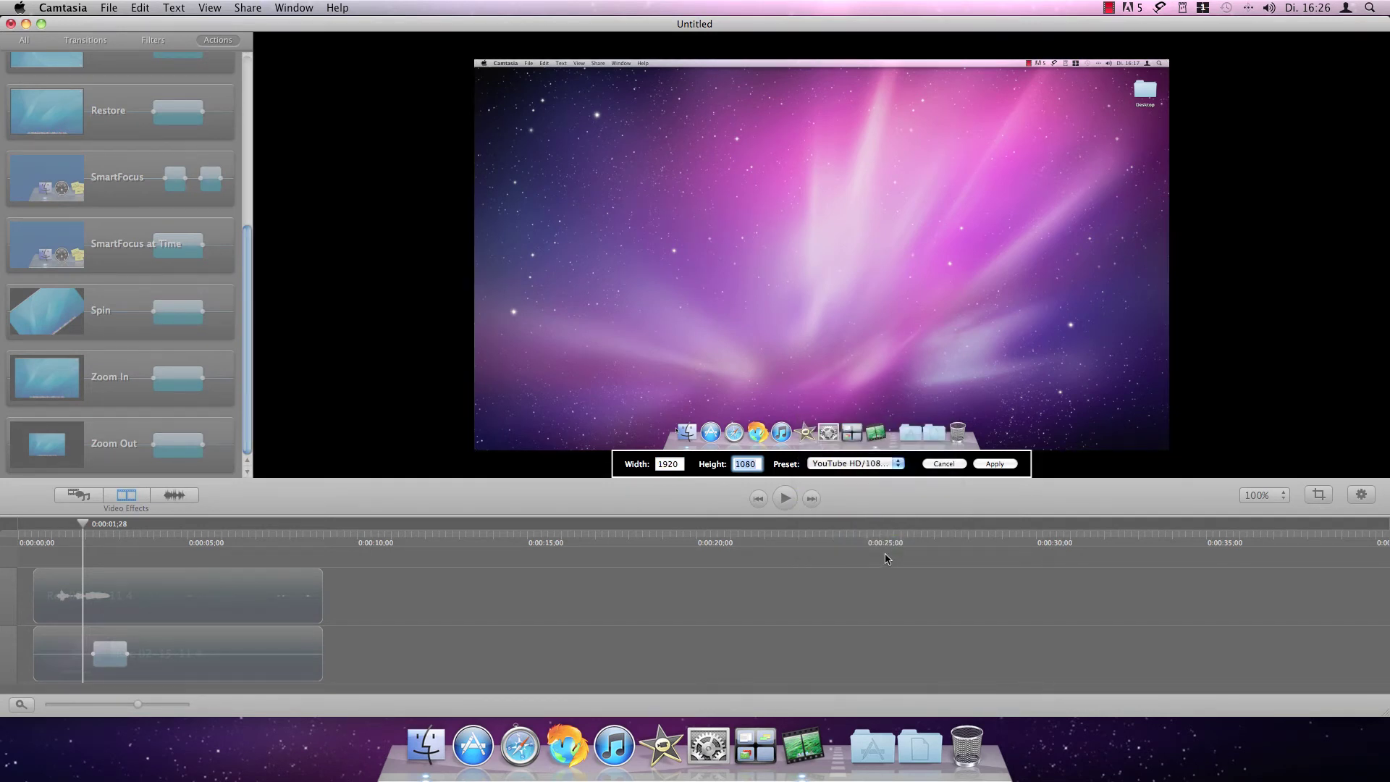
{"action": "left_click", "coordinate": [996, 464]}
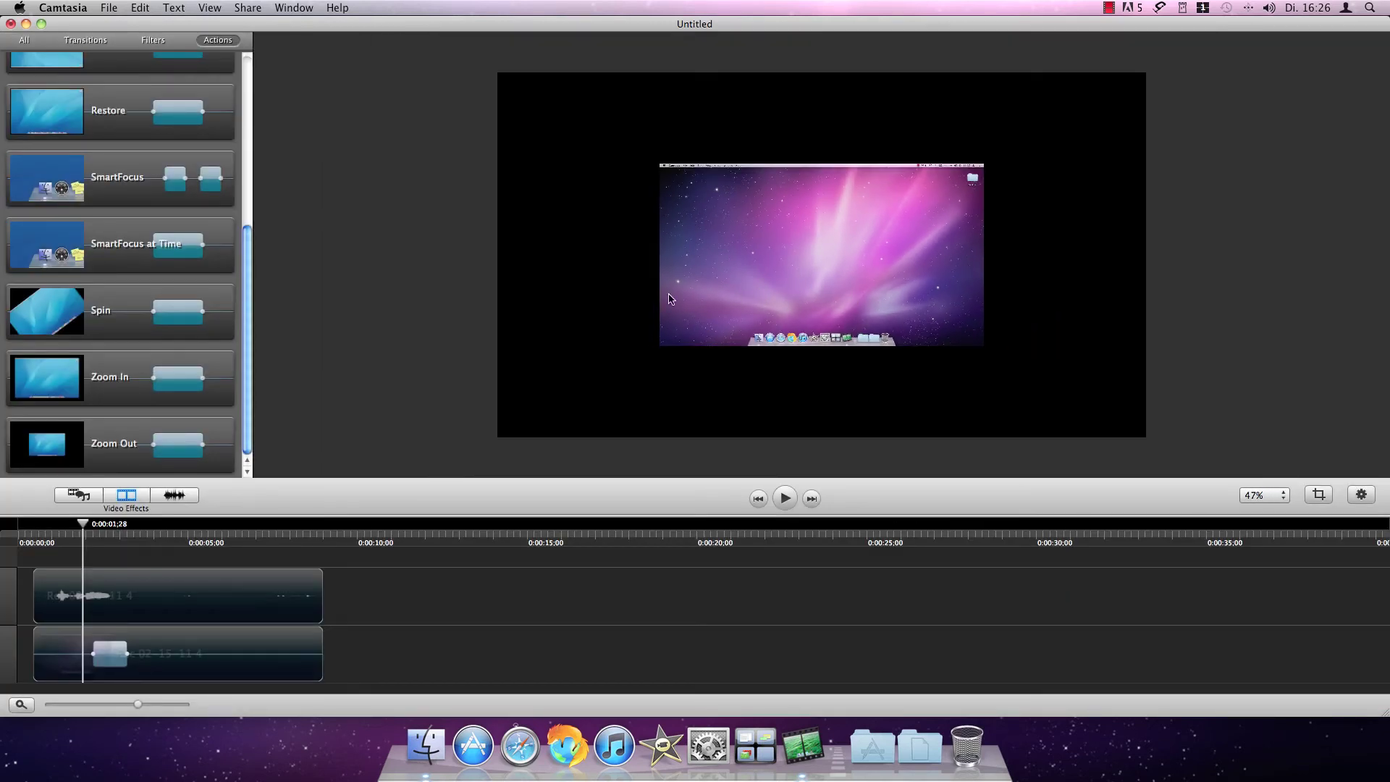
Step: Align the video clip with the canvas's upper-left corner and scale it up to fill the whole canvas
{"action": "left_click", "coordinate": [302, 637]}
{"action": "left_click_drag", "start_coordinate": [781, 285], "coordinate": [638, 203]}
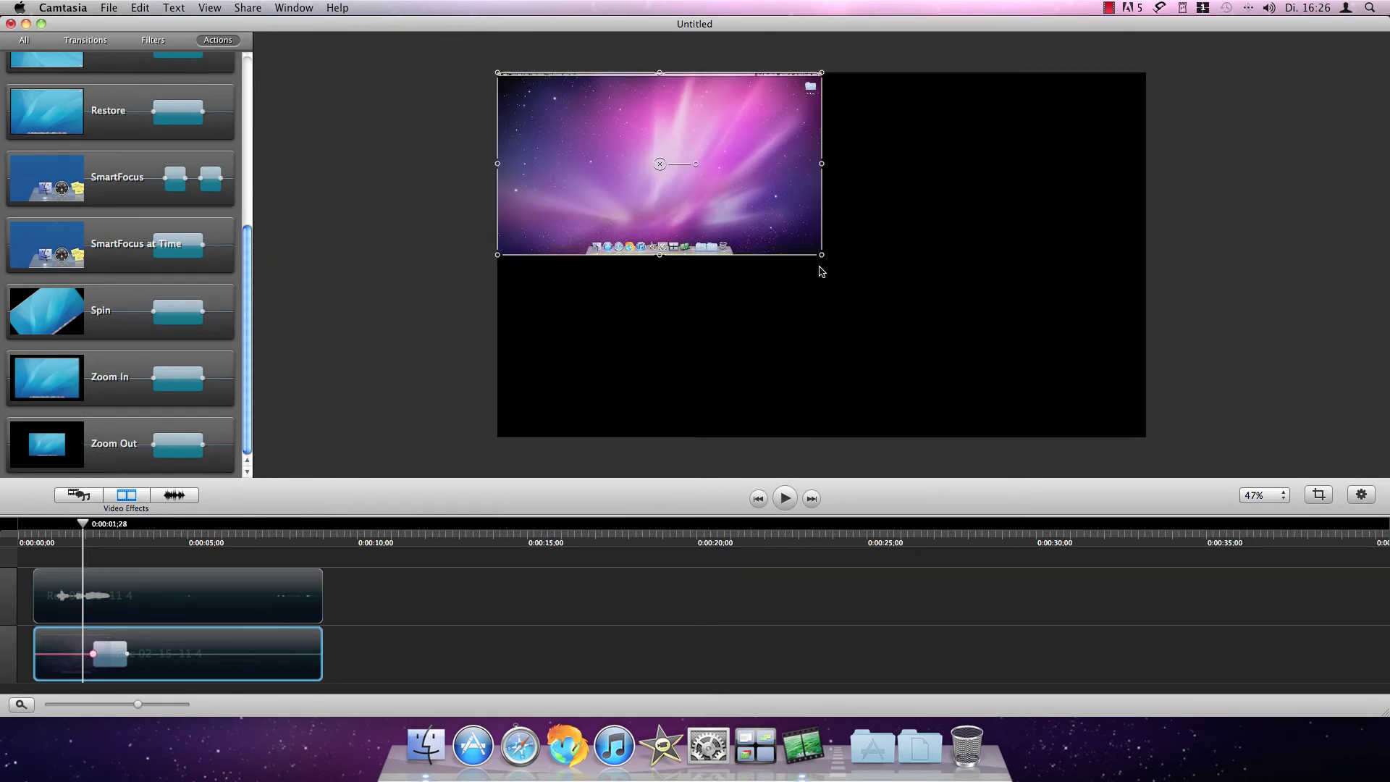
{"action": "left_click_drag", "start_coordinate": [822, 256], "coordinate": [1147, 343]}
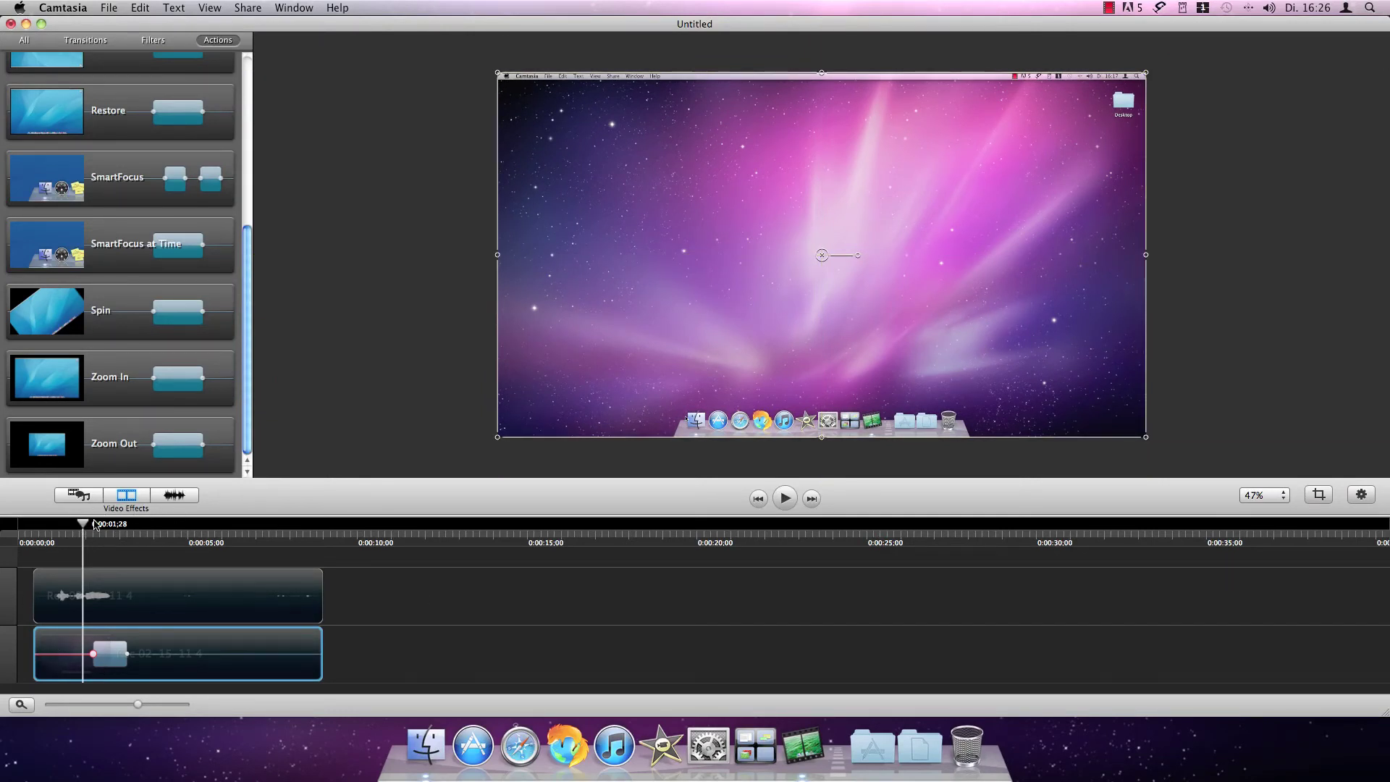
Step: Check the existing Zoom In action, replace it with a fresh one near the start of the clip, and place the playhead at about 0:00:02;09
{"action": "left_click_drag", "start_coordinate": [82, 524], "coordinate": [126, 529]}
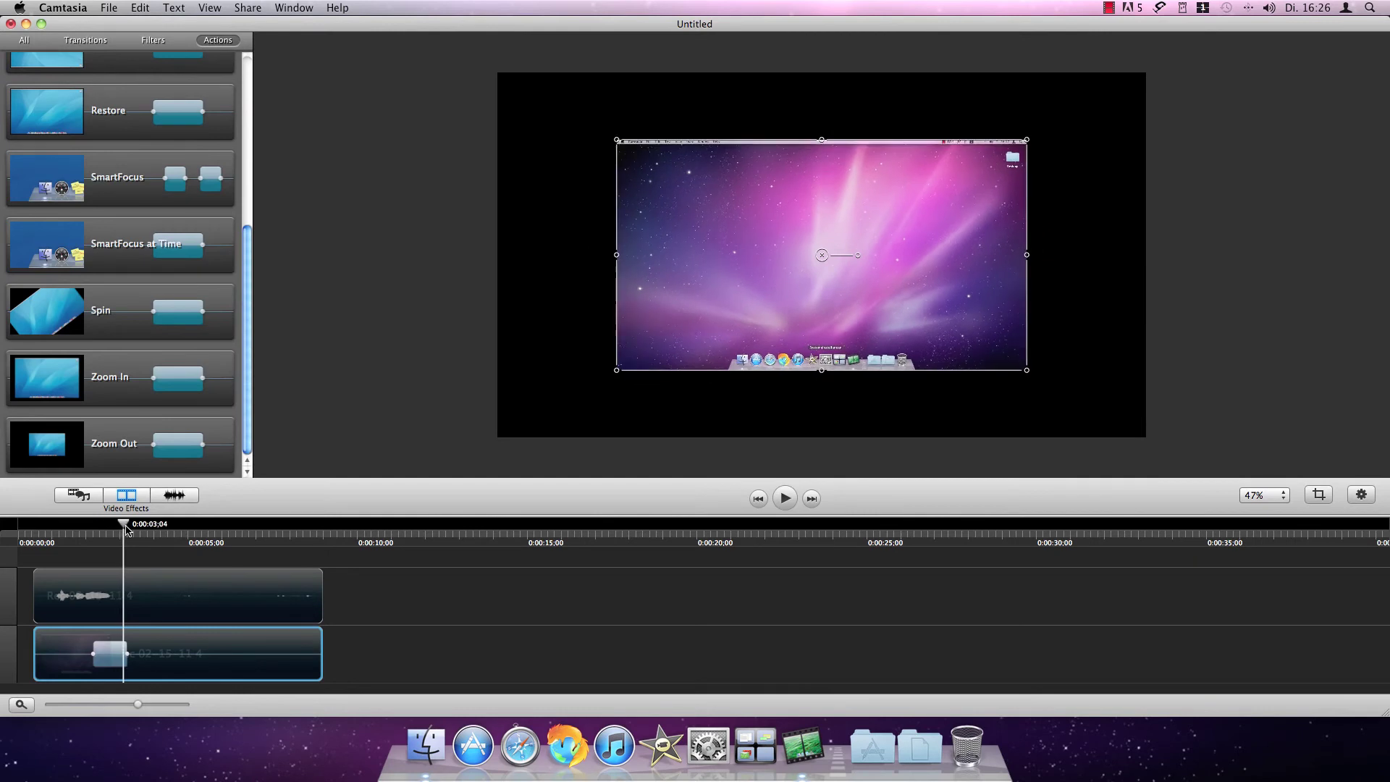
{"action": "left_click", "coordinate": [116, 664]}
{"action": "key", "text": "Delete"}
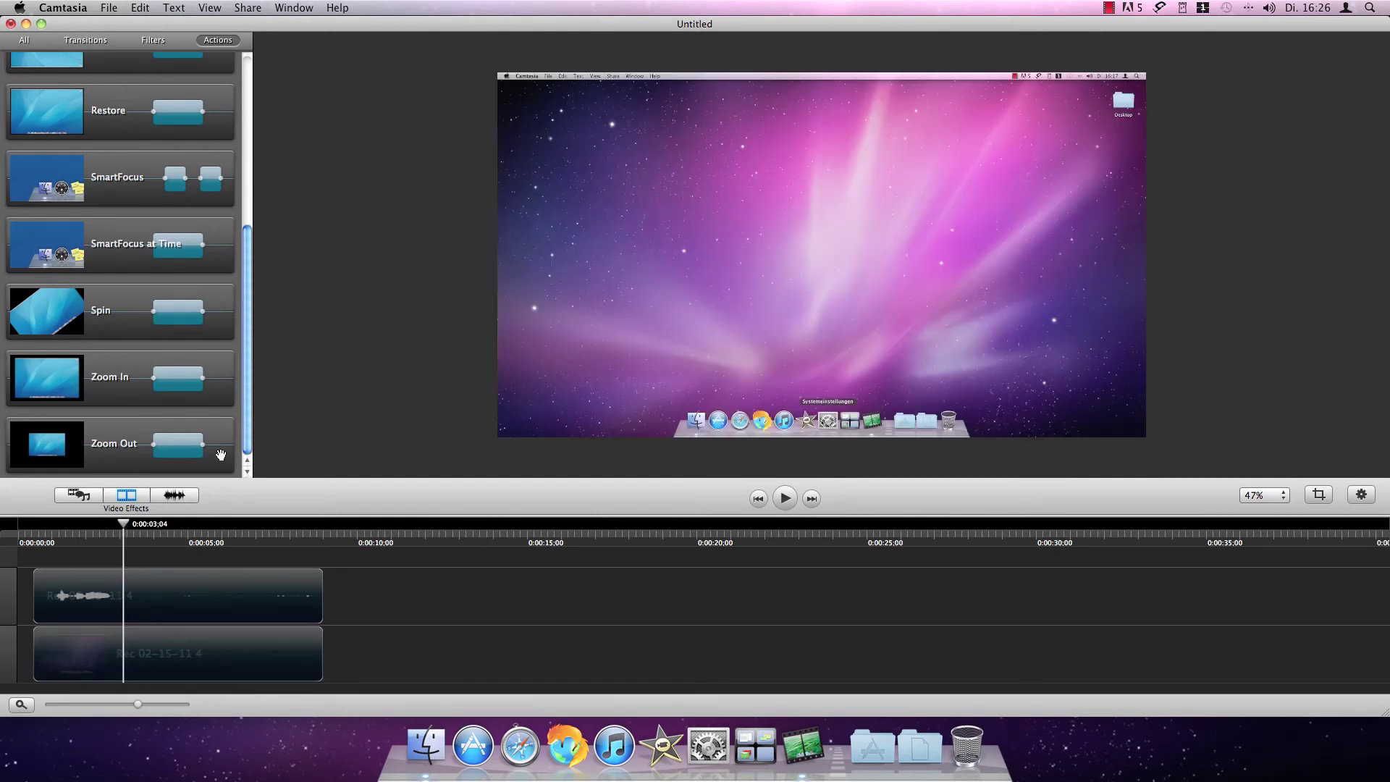
{"action": "left_click_drag", "start_coordinate": [127, 402], "coordinate": [114, 654]}
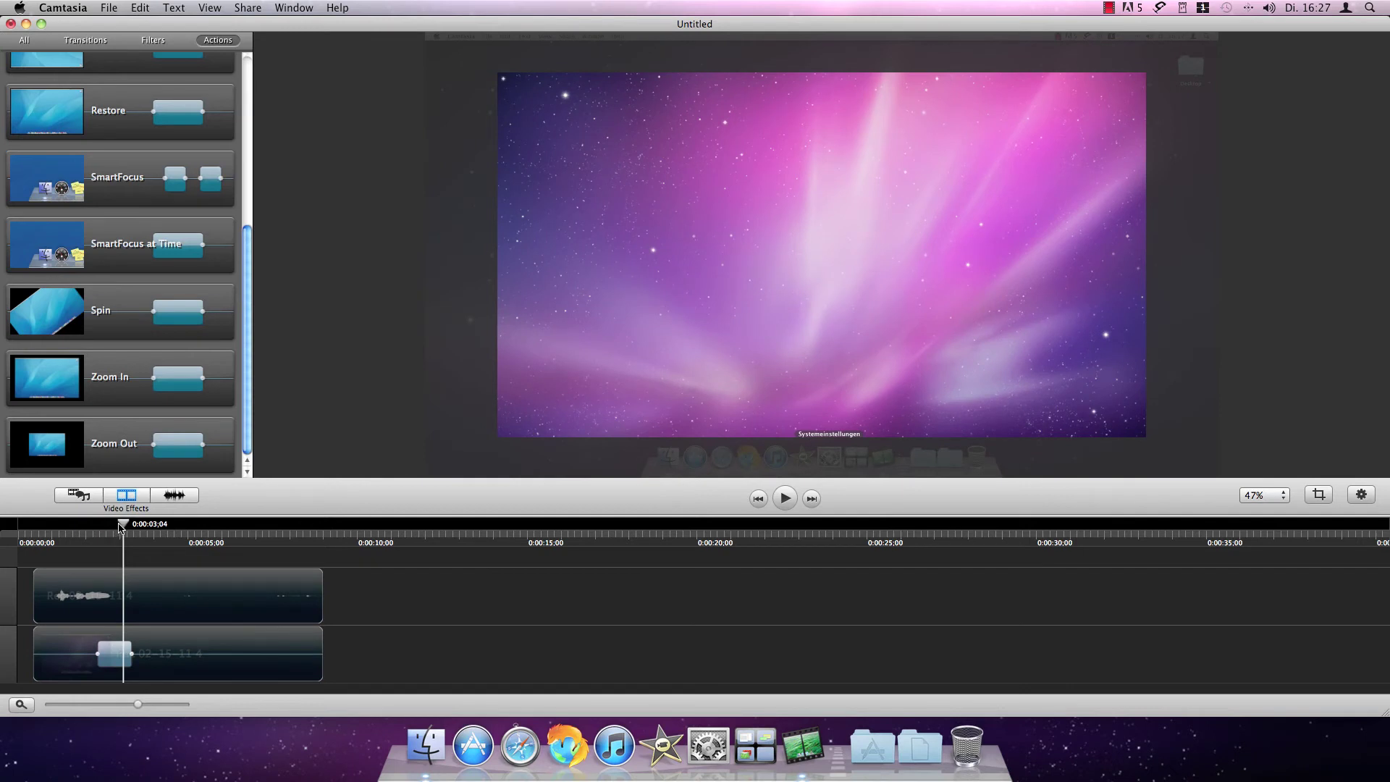
{"action": "left_click_drag", "start_coordinate": [116, 527], "coordinate": [96, 530]}
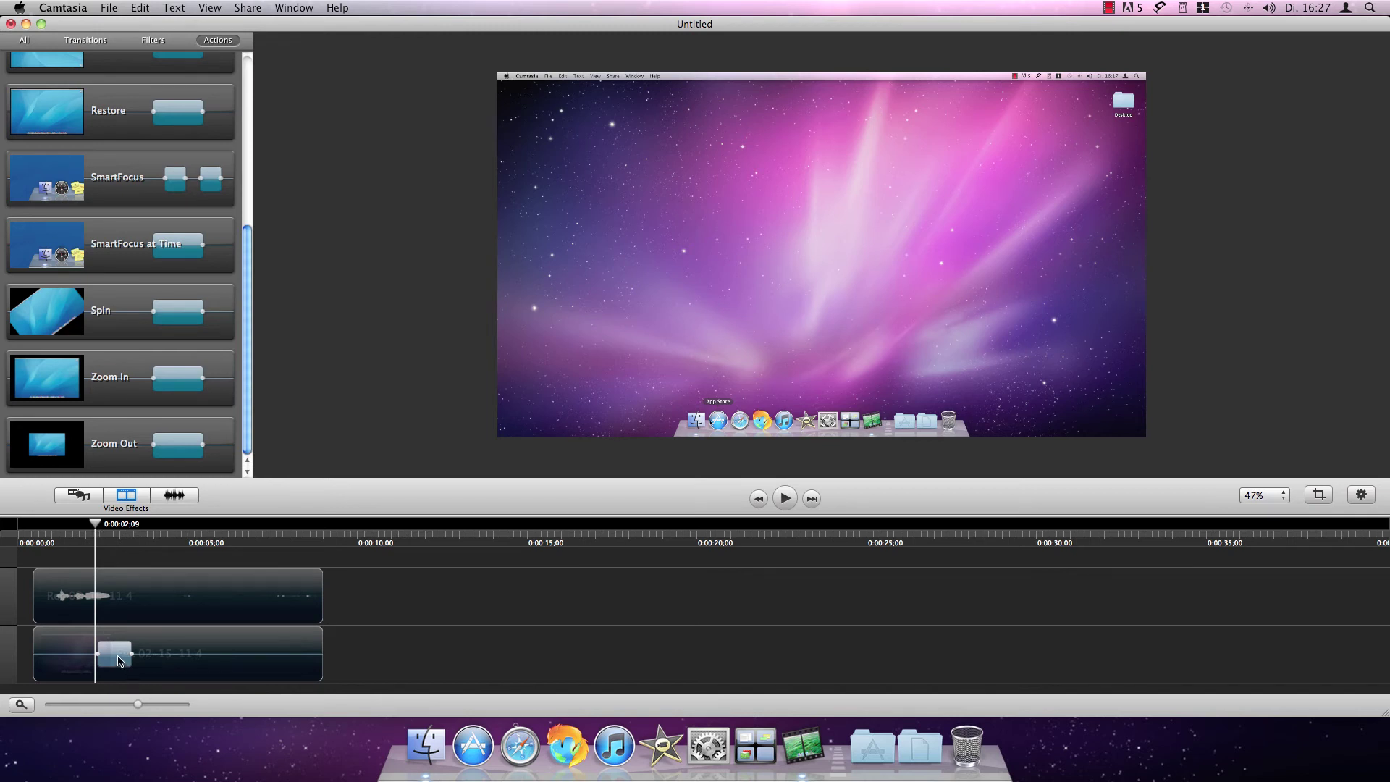
Step: Play the Zoom In, then enlarge the clip after it and reposition it so the Dock sits at the canvas's lower edge
{"action": "key", "text": "space"}
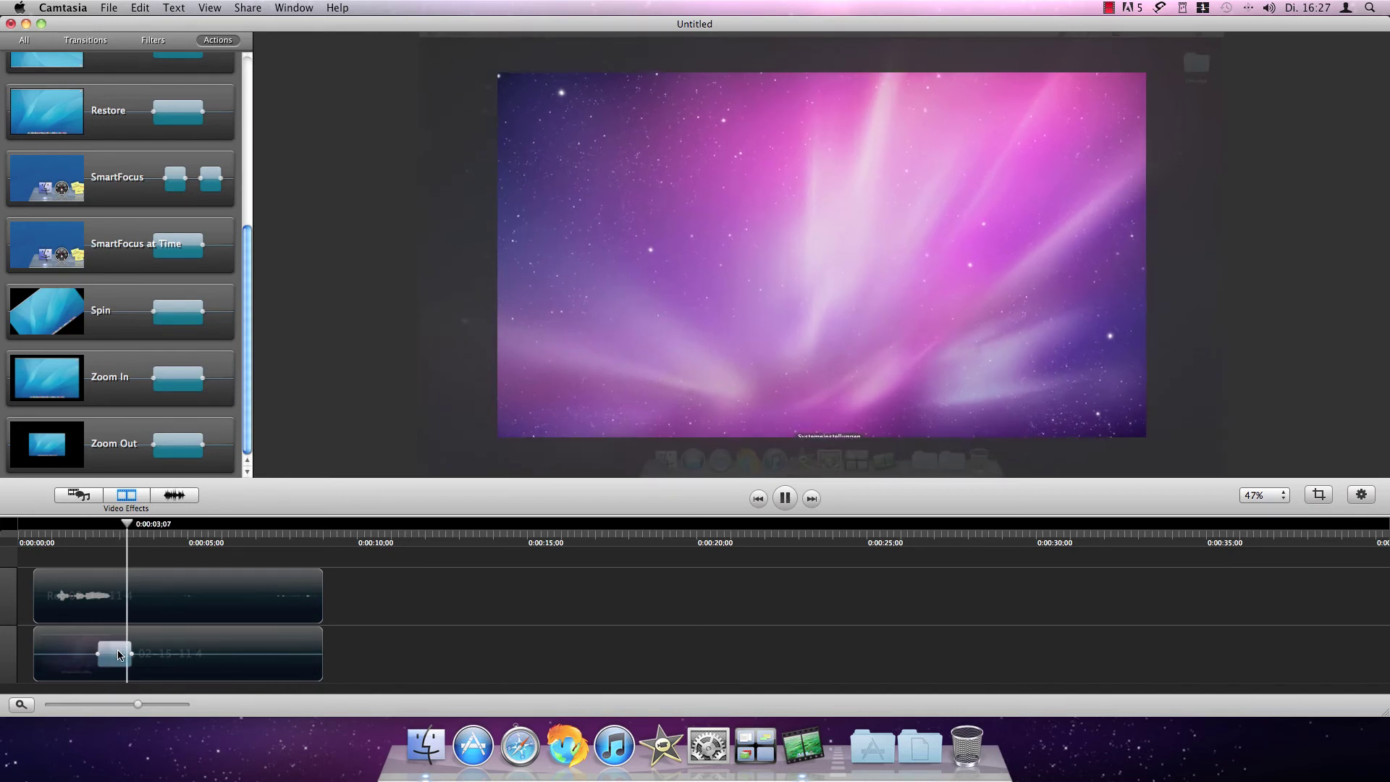
{"action": "key", "text": "space"}
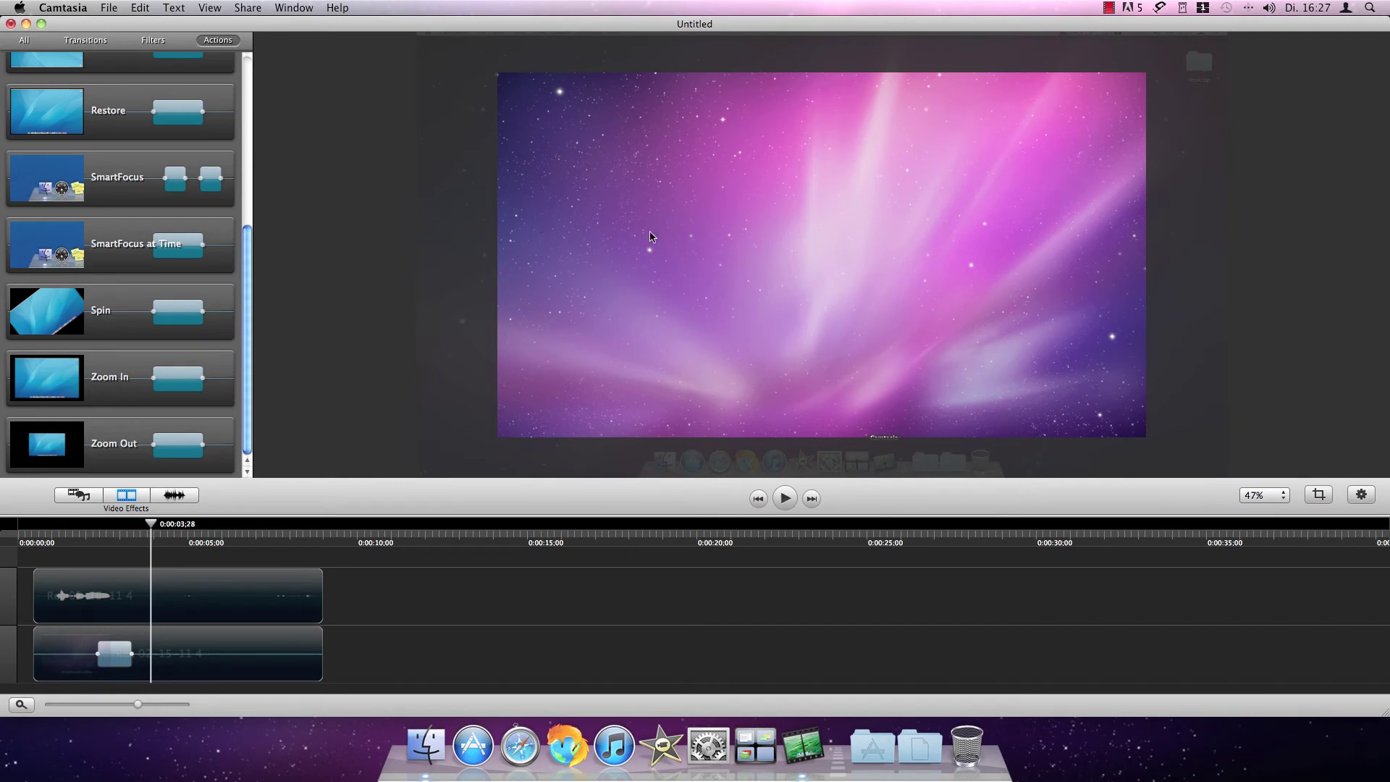
{"action": "left_click_drag", "start_coordinate": [699, 352], "coordinate": [697, 314]}
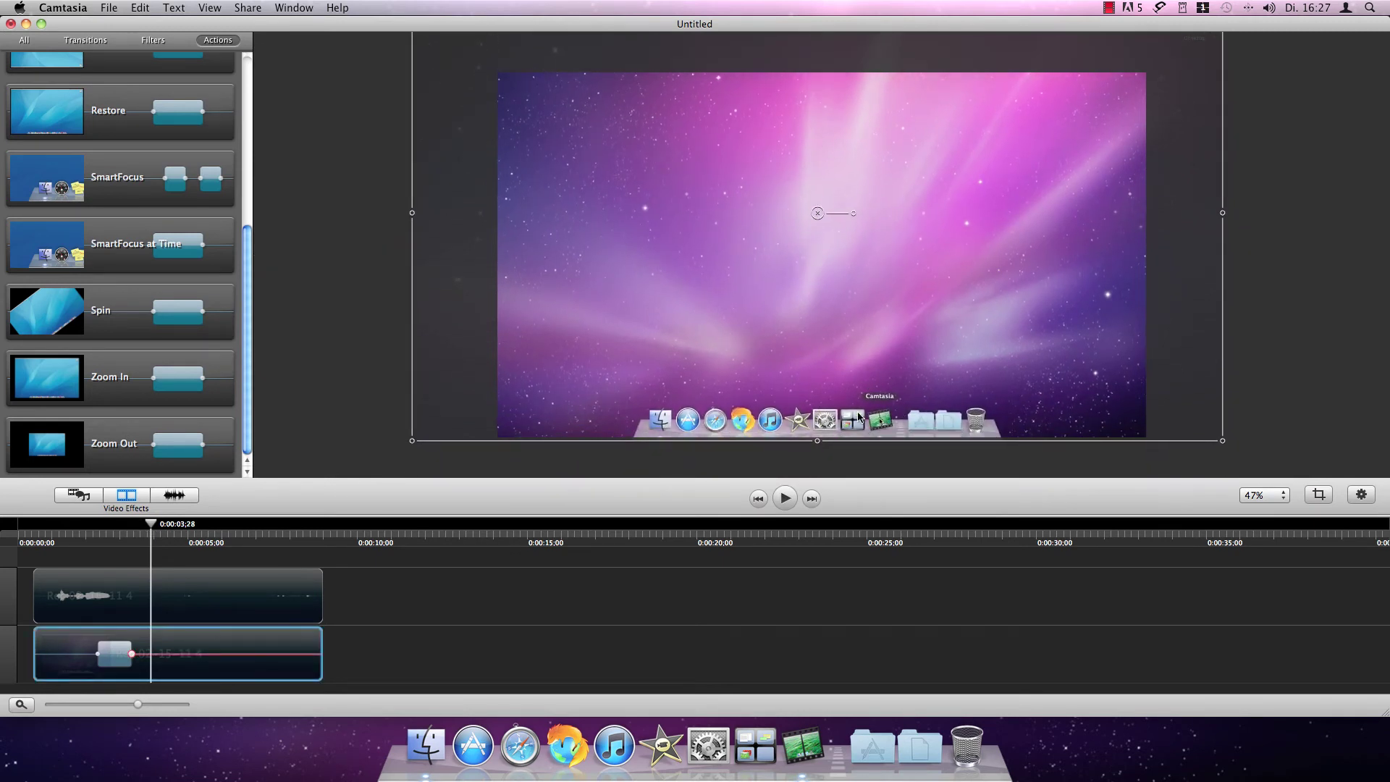
{"action": "left_click_drag", "start_coordinate": [802, 333], "coordinate": [808, 329]}
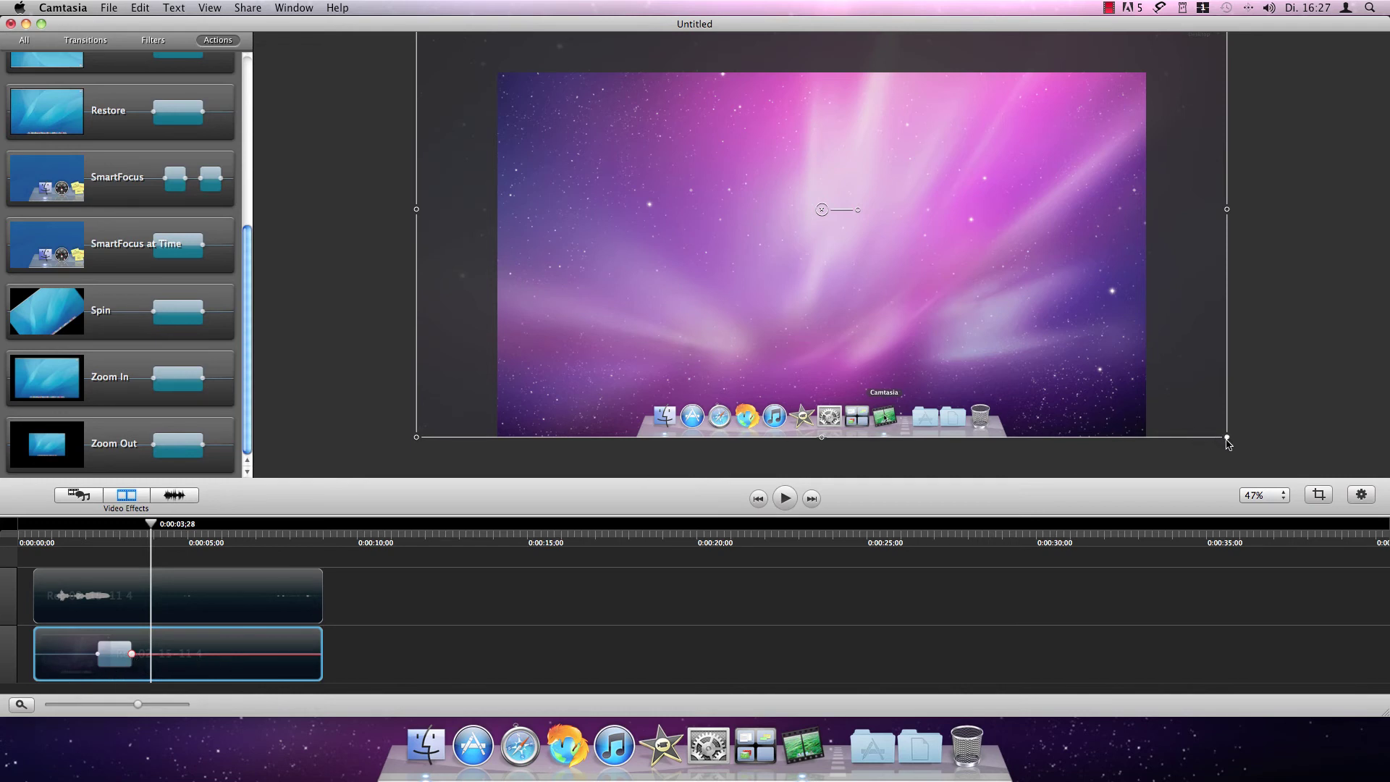
{"action": "left_click_drag", "start_coordinate": [1228, 438], "coordinate": [1297, 476]}
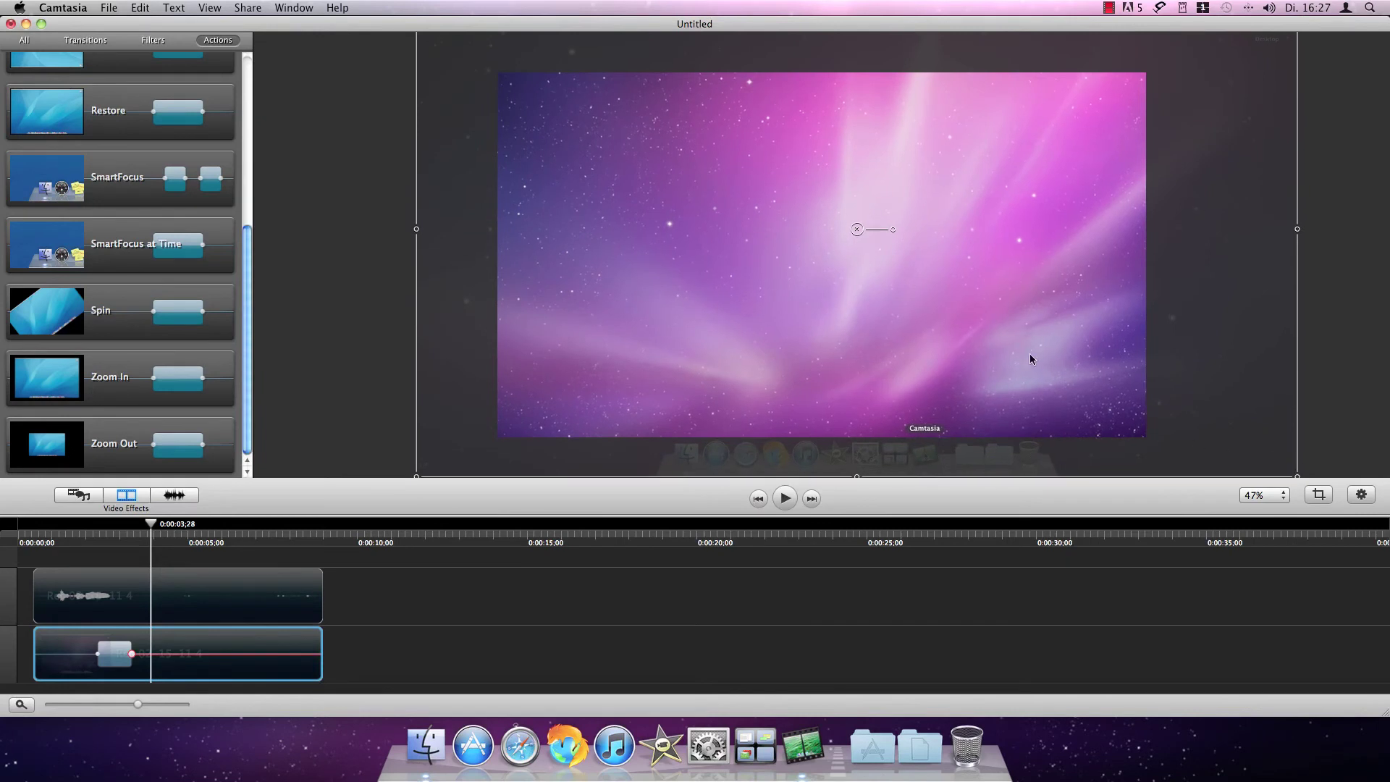
{"action": "left_click_drag", "start_coordinate": [1030, 359], "coordinate": [815, 293]}
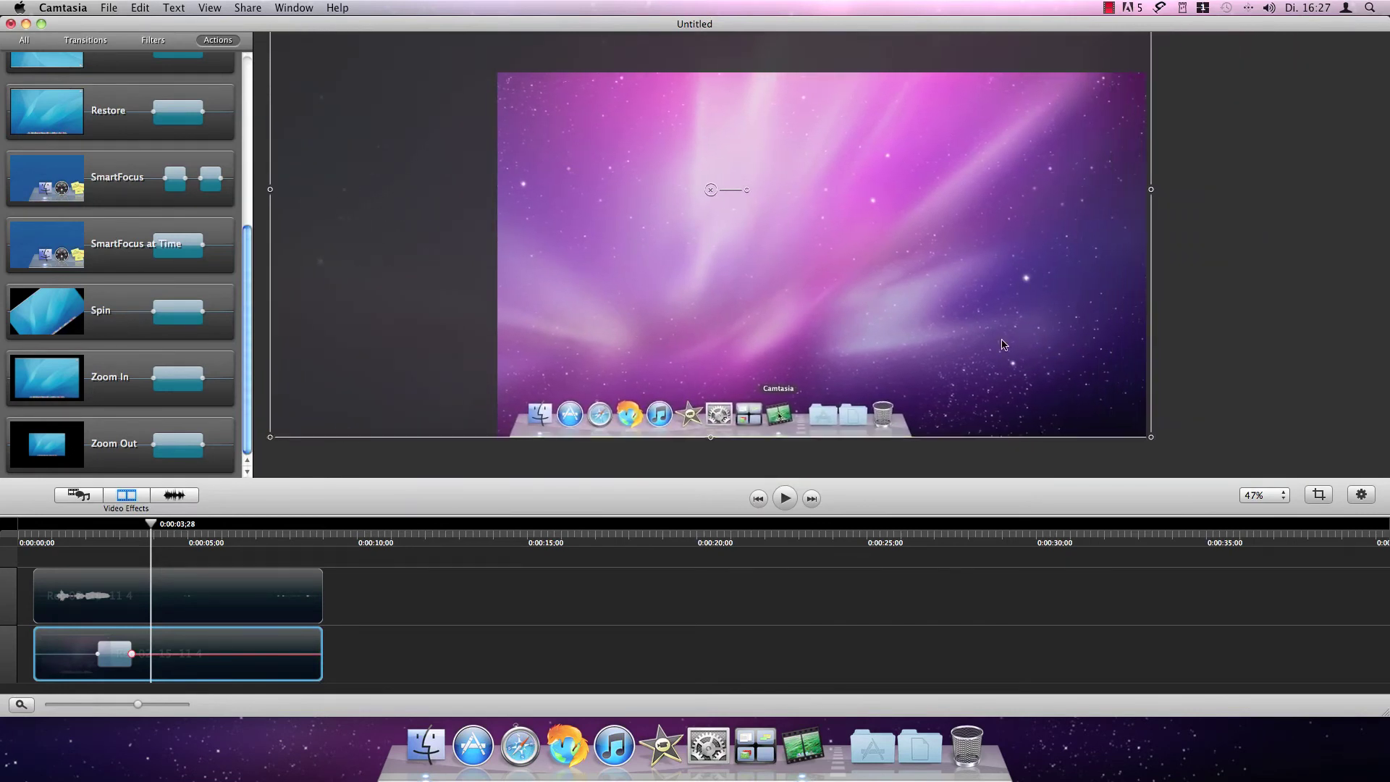
Step: Enlarge the zoomed-in clip further, align its lower edge with the canvas's around the Dock, and play back the Zoom In
{"action": "left_click", "coordinate": [1264, 495]}
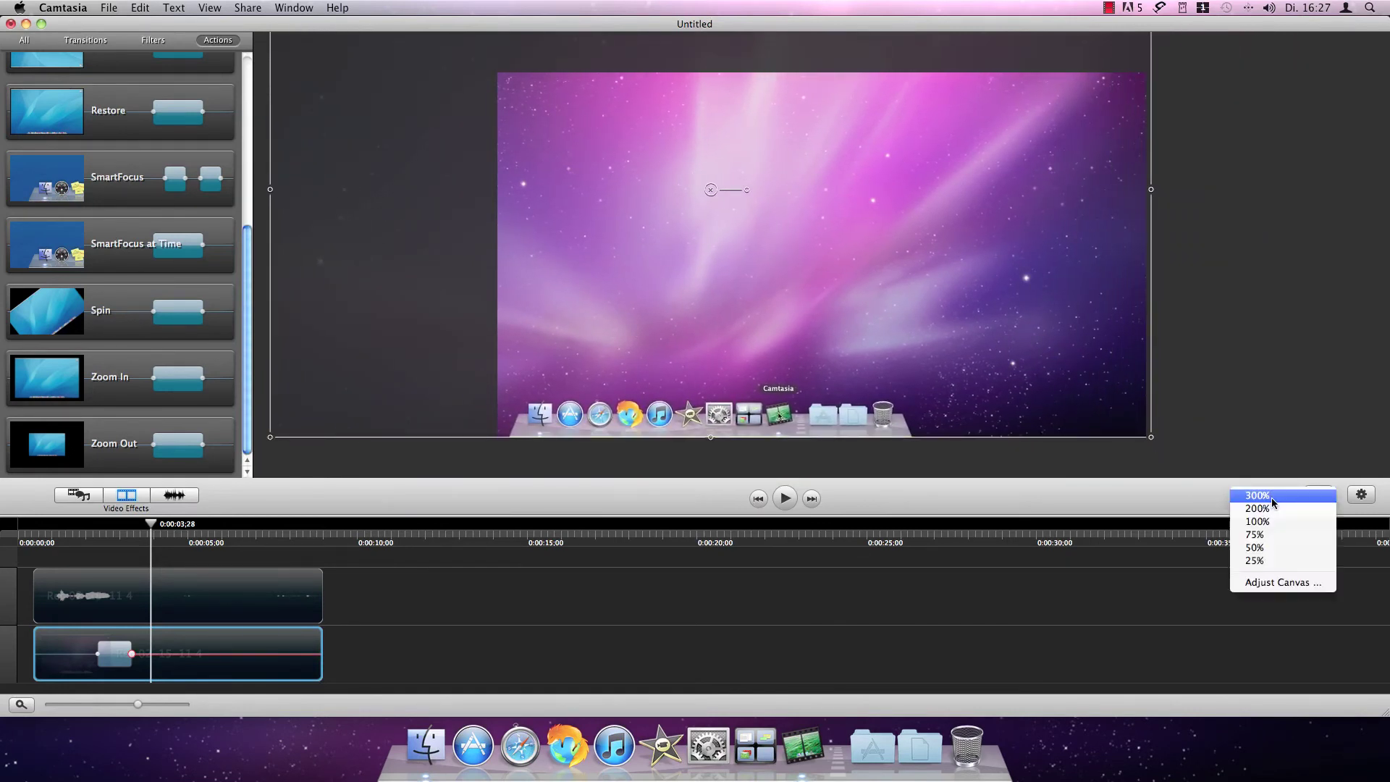
{"action": "left_click", "coordinate": [1264, 552]}
{"action": "left_click_drag", "start_coordinate": [1000, 354], "coordinate": [1131, 425]}
{"action": "left_click_drag", "start_coordinate": [896, 341], "coordinate": [809, 240]}
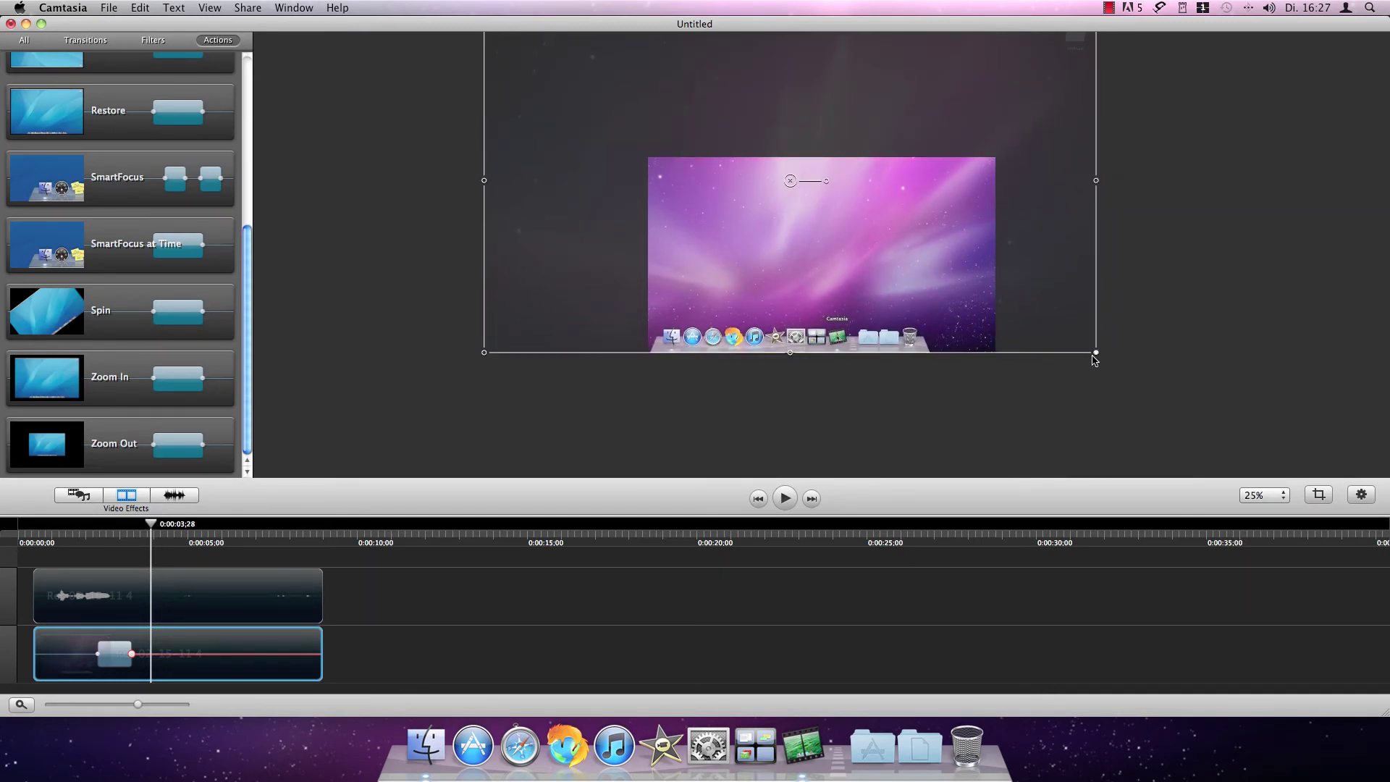
{"action": "left_click_drag", "start_coordinate": [1094, 360], "coordinate": [1265, 390]}
{"action": "left_click_drag", "start_coordinate": [969, 429], "coordinate": [898, 338]}
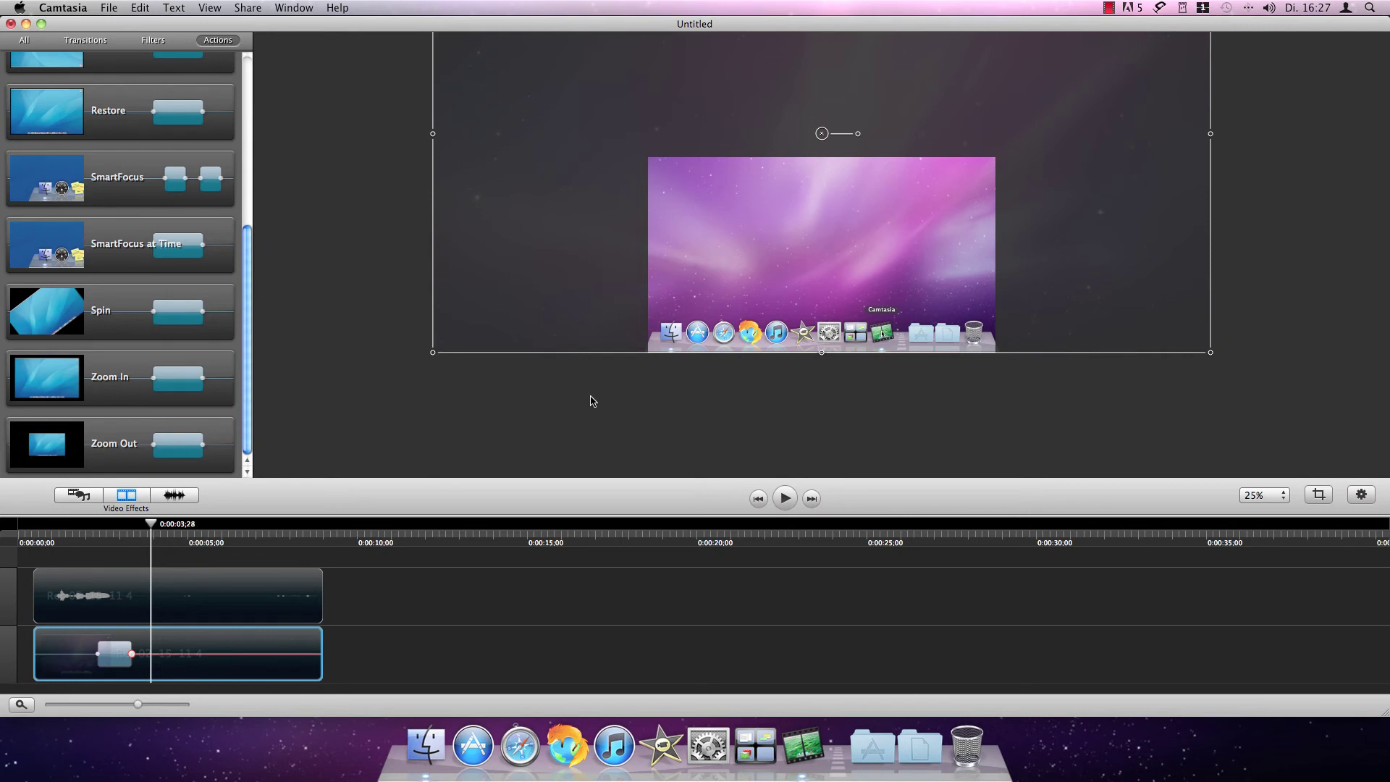
{"action": "left_click_drag", "start_coordinate": [154, 527], "coordinate": [93, 528]}
{"action": "key", "text": "space"}
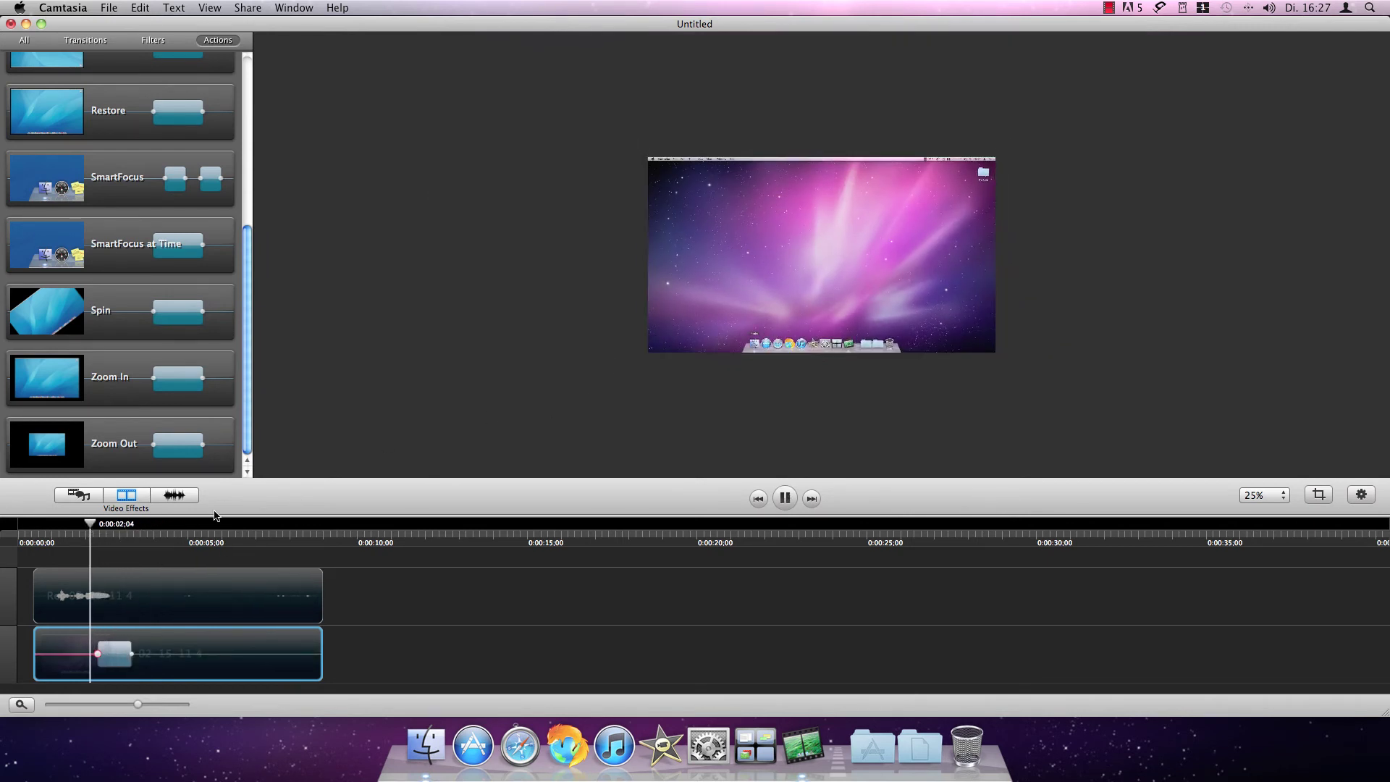
{"action": "key", "text": "space"}
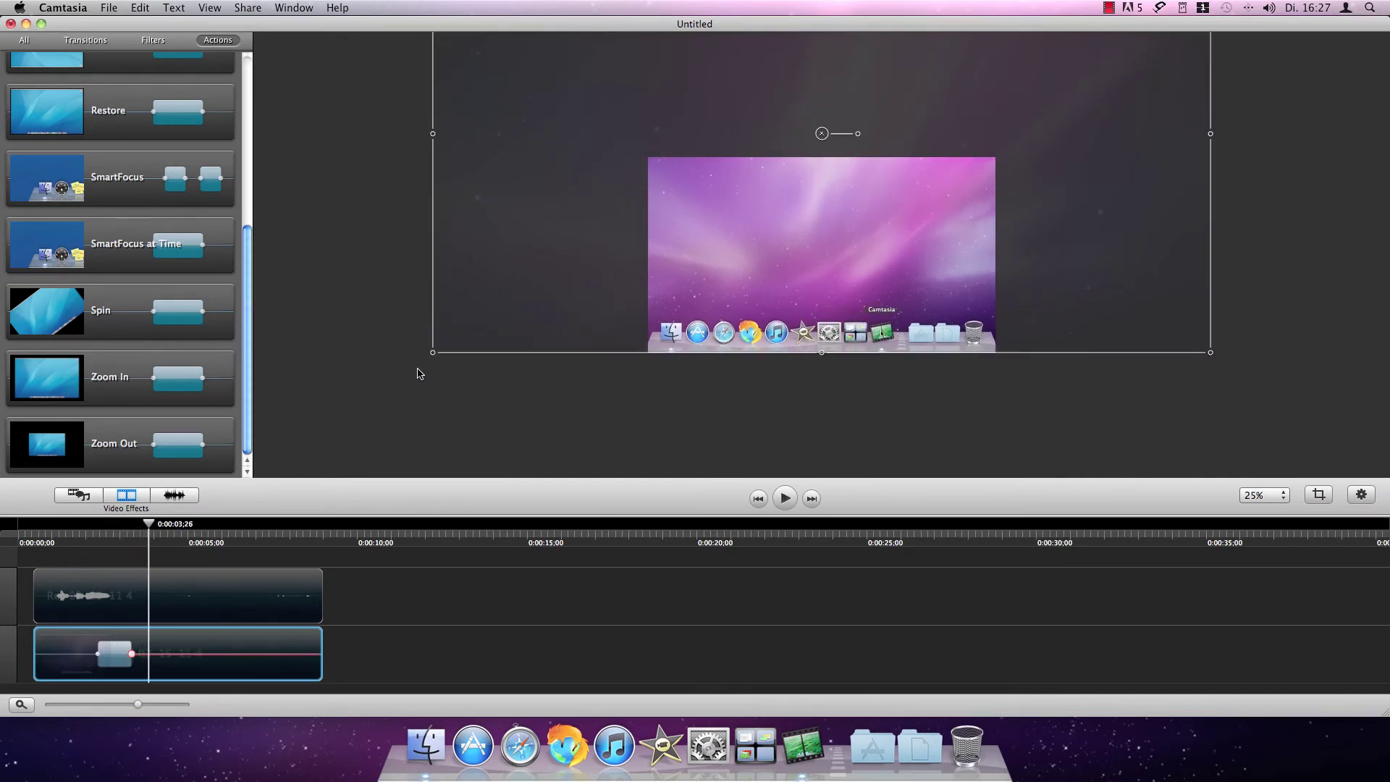
Step: Add a Zoom Out action to the video clip at about 0:00:05 and fit the clip exactly to the canvas after it
{"action": "left_click_drag", "start_coordinate": [100, 443], "coordinate": [205, 654]}
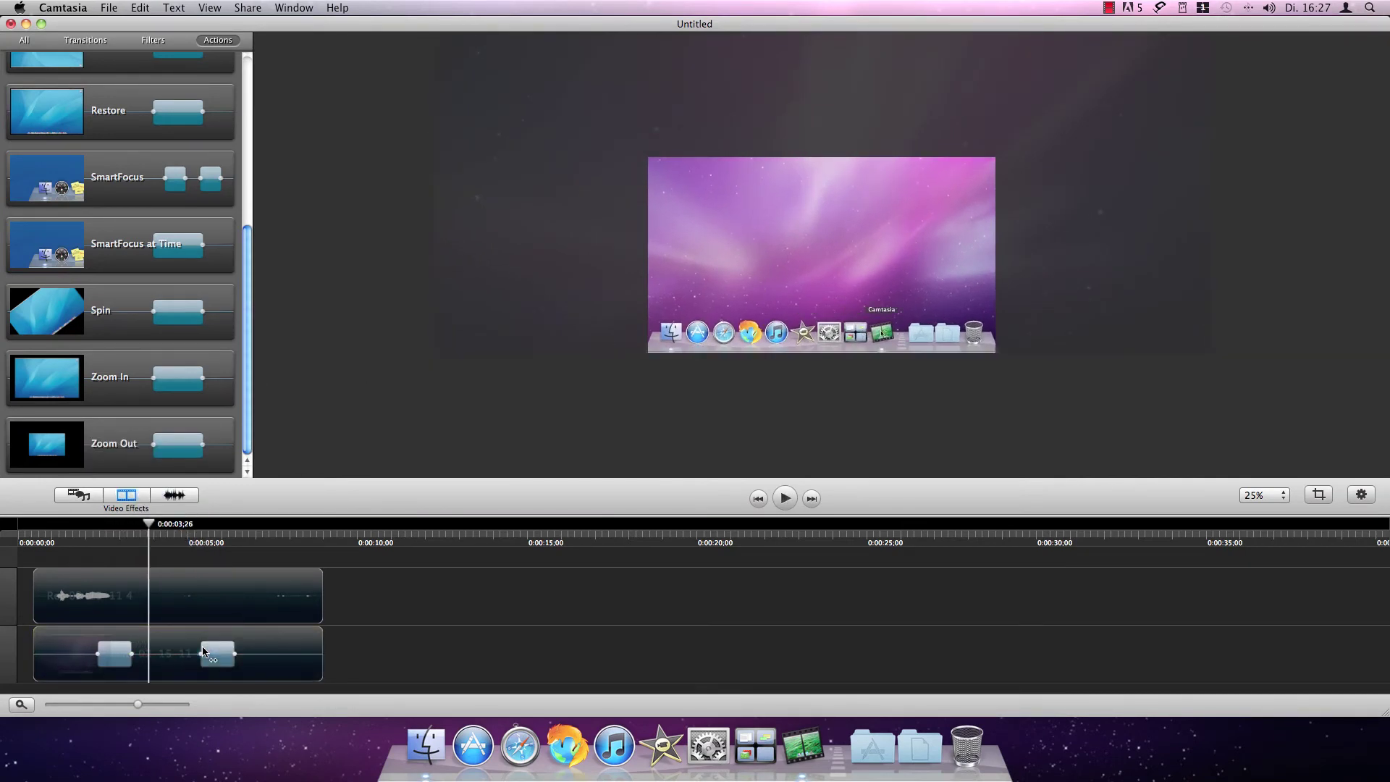
{"action": "key", "text": "space"}
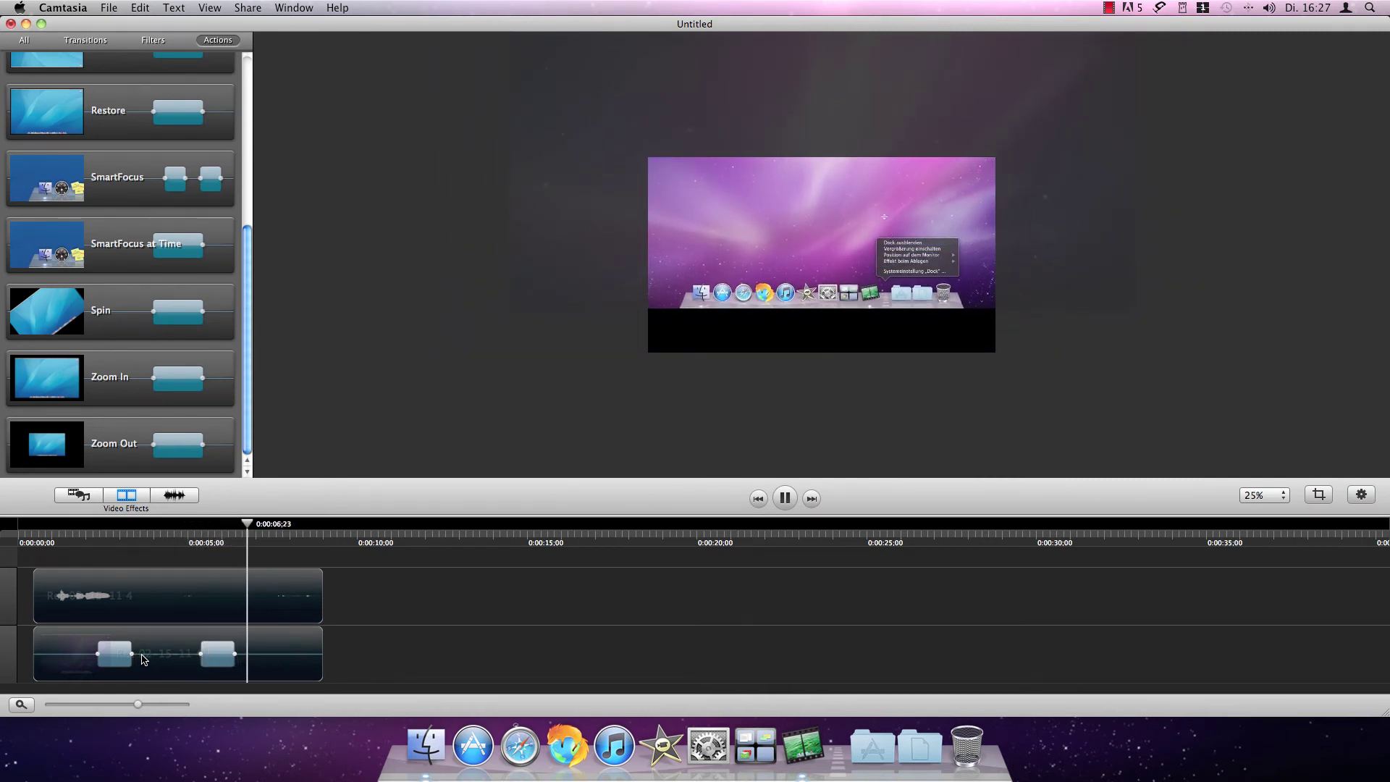
{"action": "key", "text": "space"}
{"action": "left_click_drag", "start_coordinate": [732, 245], "coordinate": [816, 350]}
{"action": "left_click_drag", "start_coordinate": [1206, 451], "coordinate": [996, 353]}
Step: Set the canvas view to 50% and play the clip from 0:00:01;00 through both zoom actions
{"action": "left_click", "coordinate": [1264, 495]}
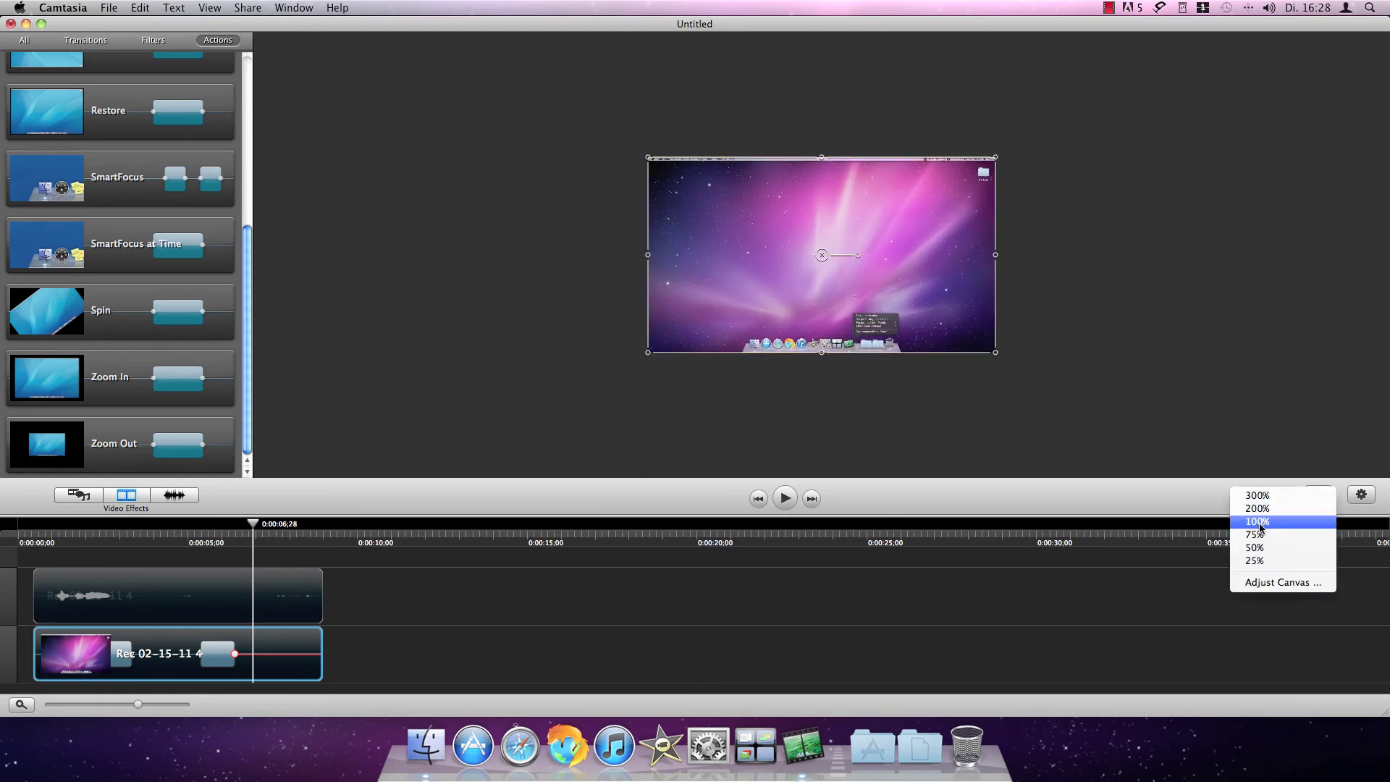
{"action": "left_click", "coordinate": [1264, 527]}
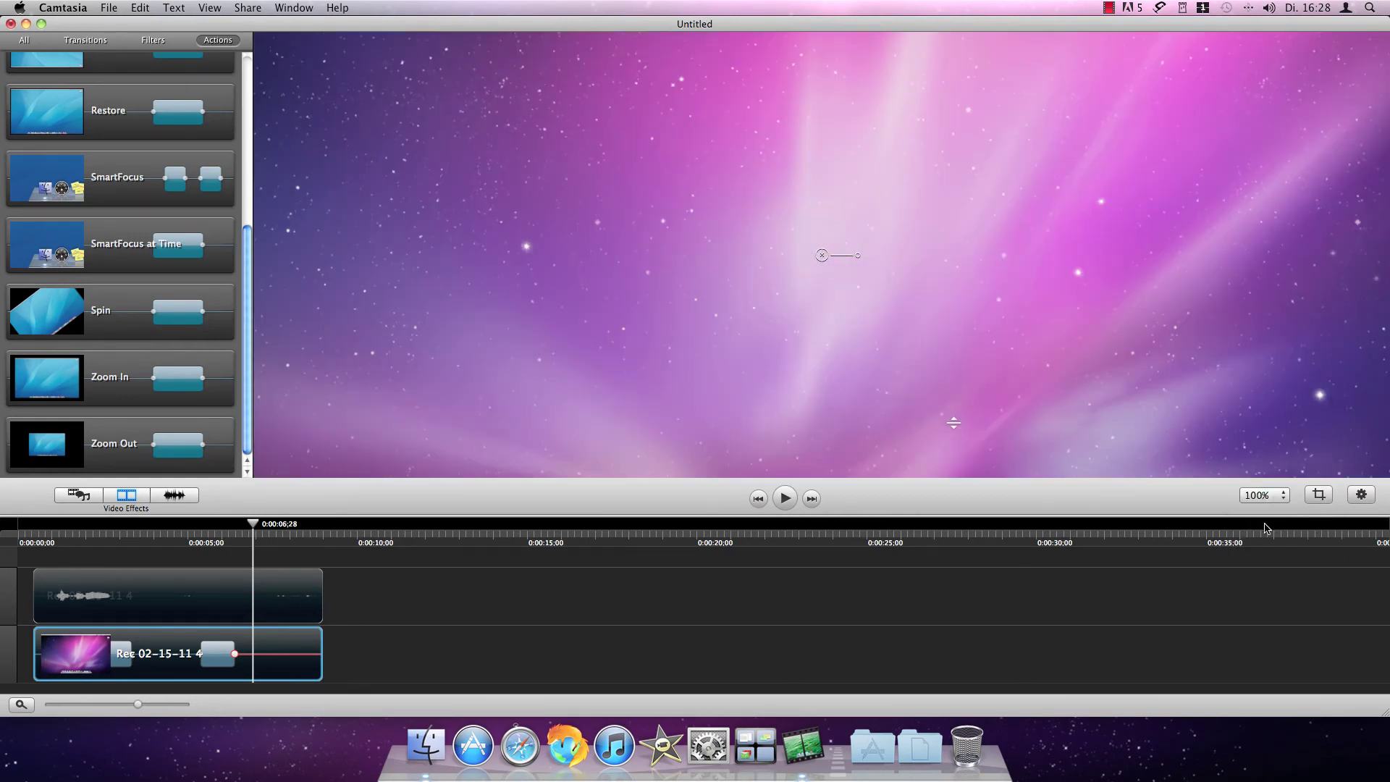
{"action": "left_click", "coordinate": [1265, 495]}
{"action": "left_click", "coordinate": [1276, 545]}
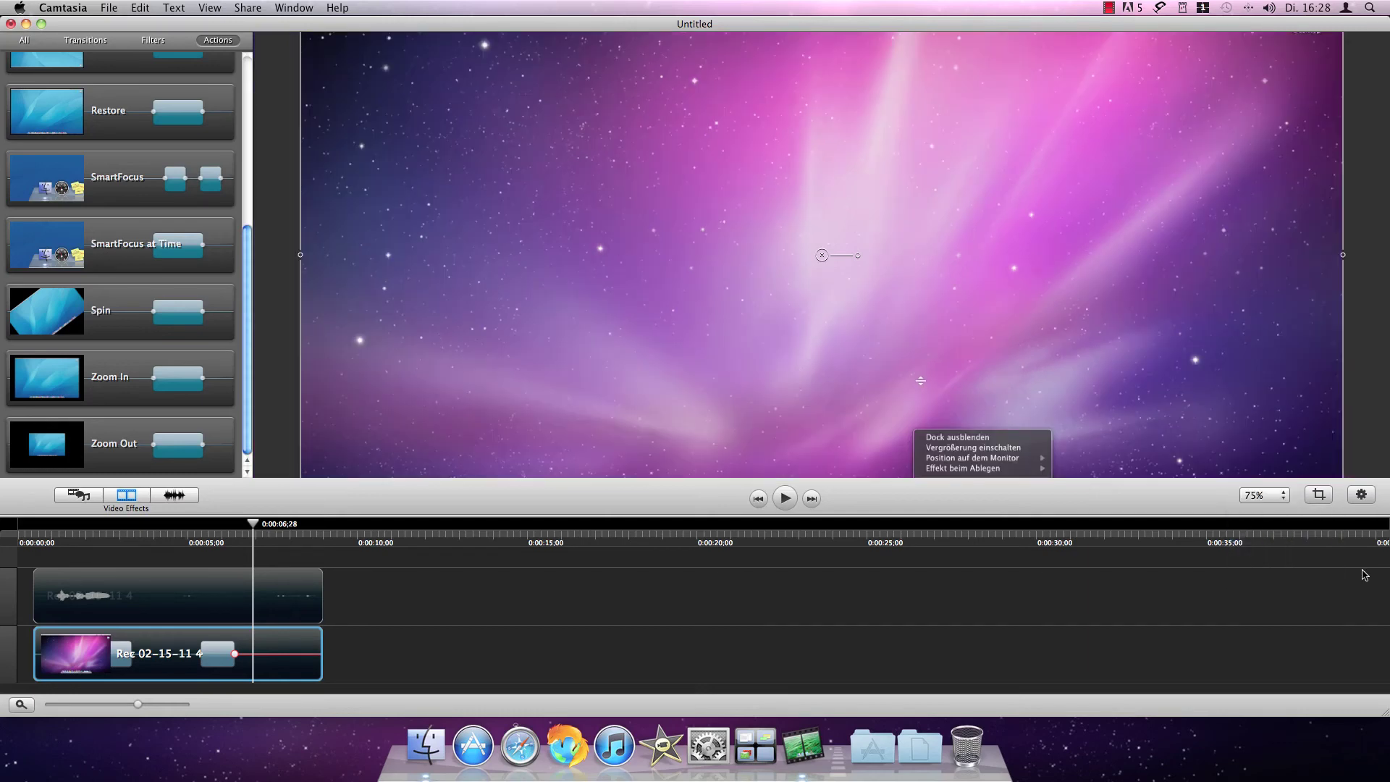
{"action": "left_click", "coordinate": [1266, 495]}
{"action": "left_click", "coordinate": [1274, 549]}
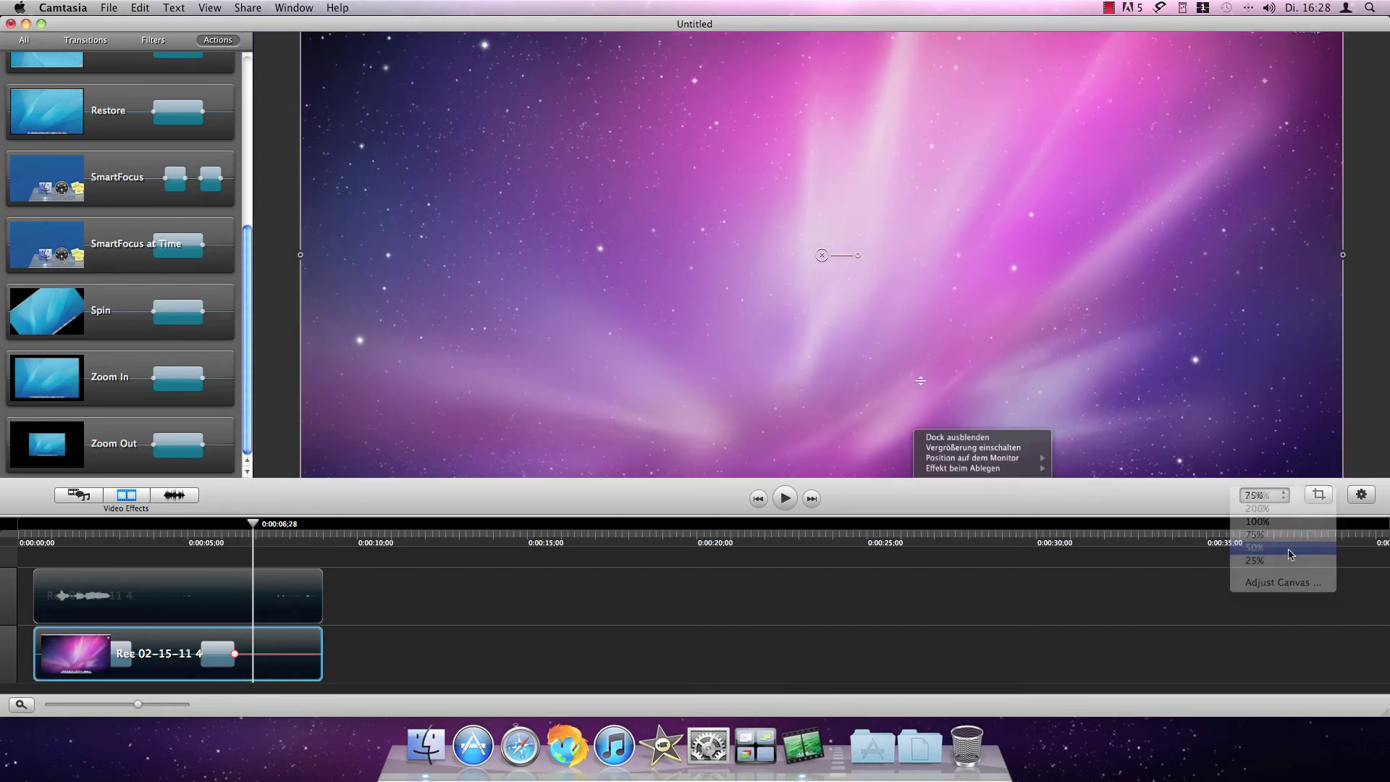
{"action": "left_click_drag", "start_coordinate": [252, 527], "coordinate": [51, 530]}
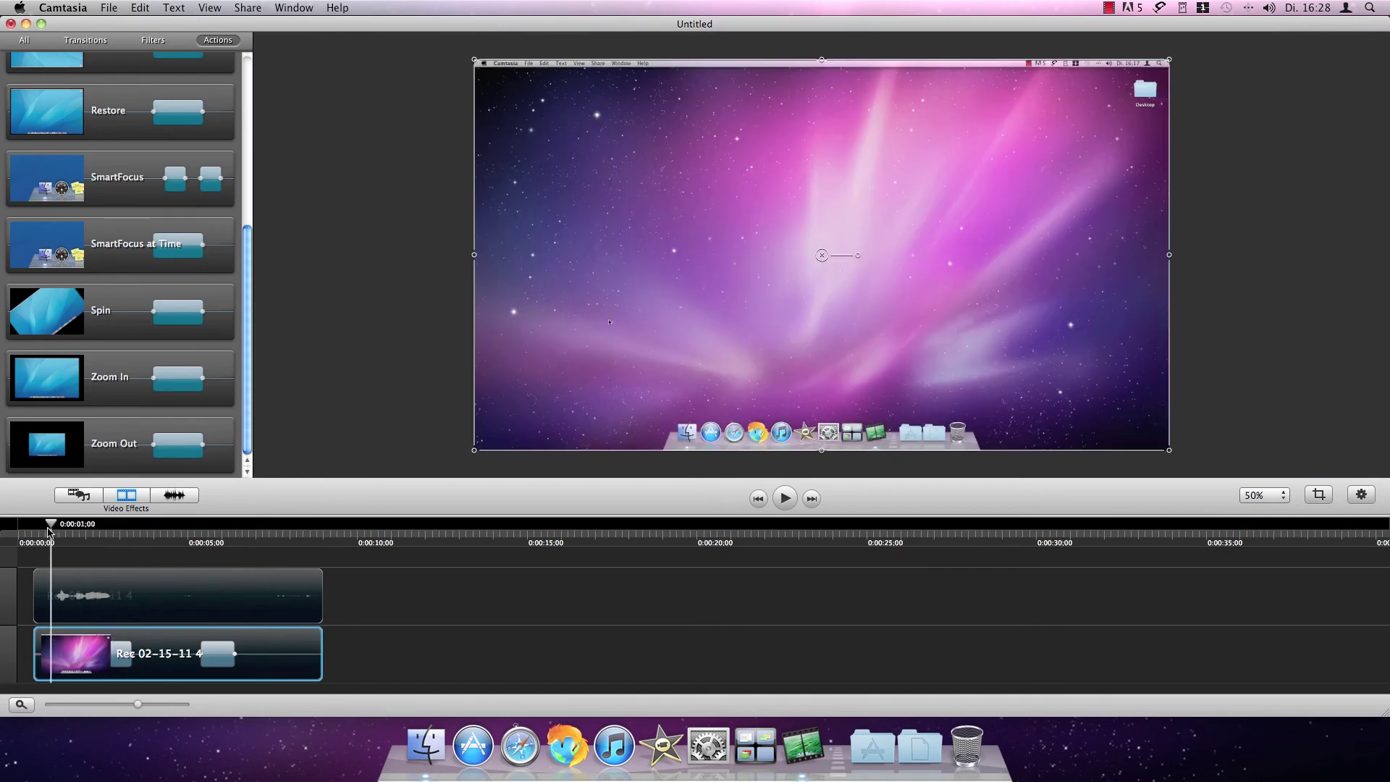
{"action": "key", "text": "space"}
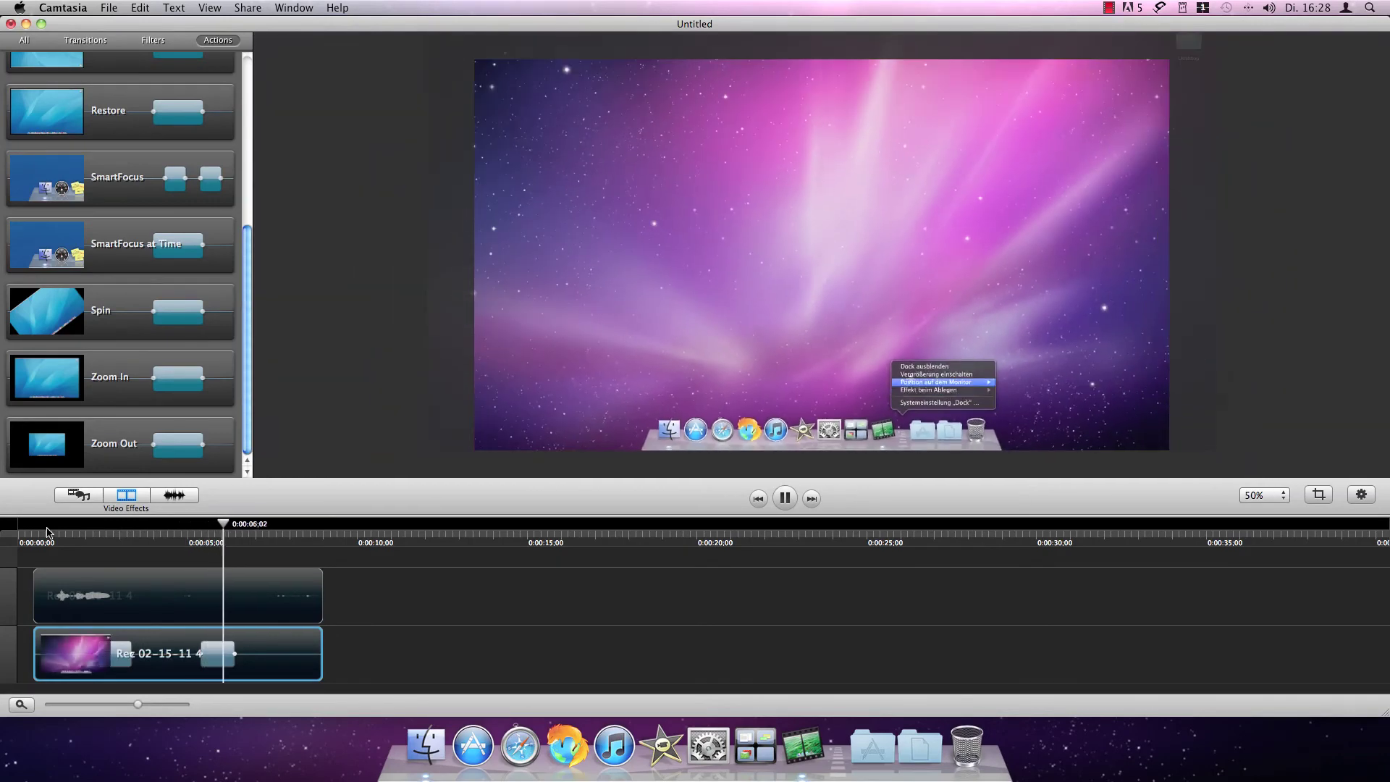
{"action": "key", "text": "space"}
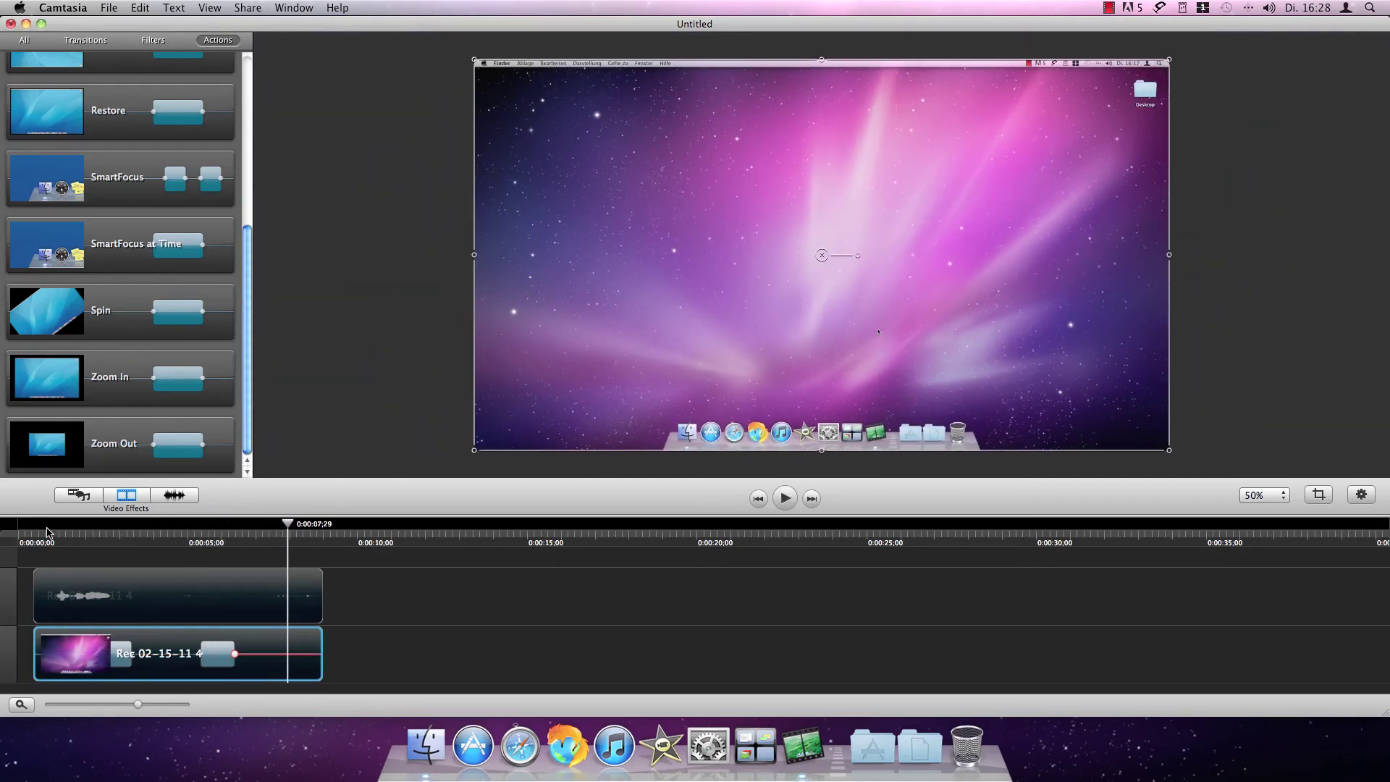
Step: Add Audio Fade In/Out to the start of the audio clip, play it back, and add another at the clip's end
{"action": "left_click", "coordinate": [173, 496]}
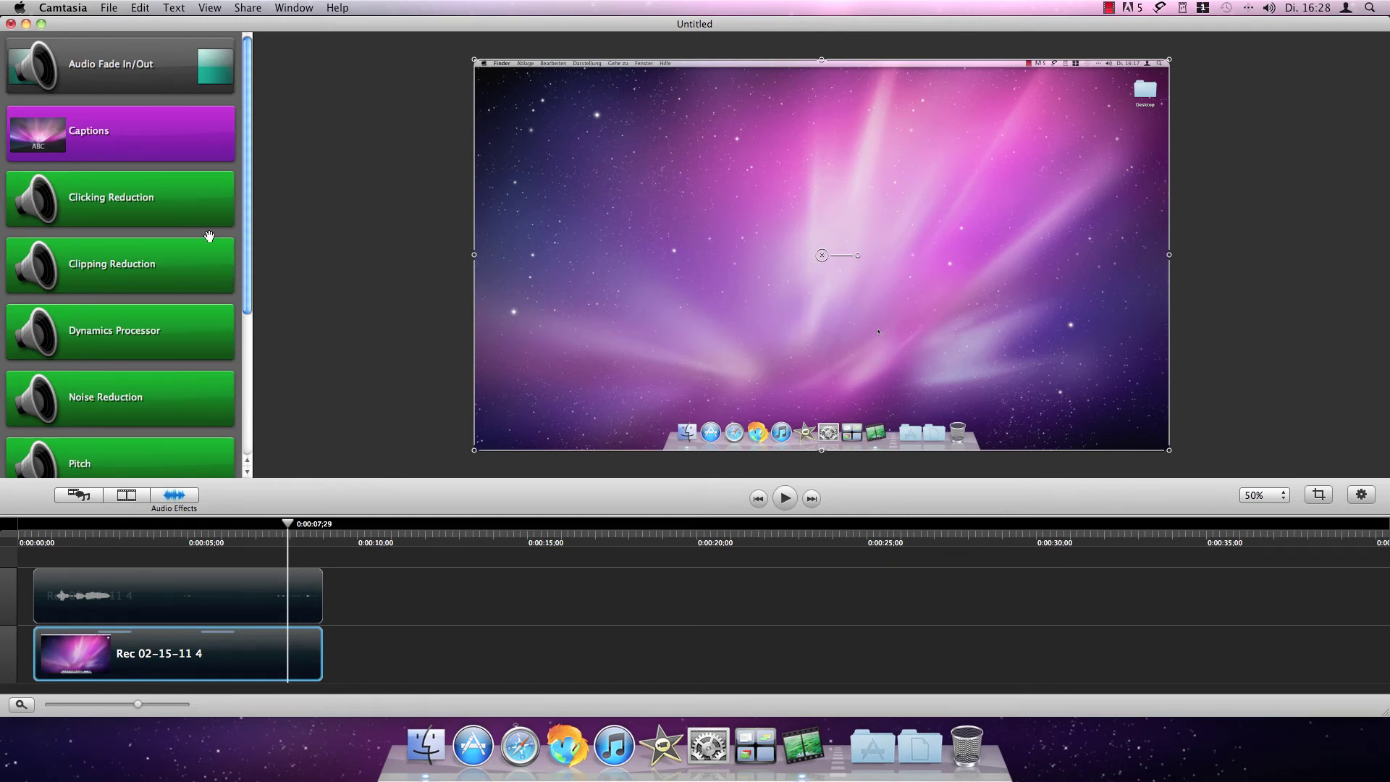
{"action": "left_click_drag", "start_coordinate": [117, 63], "coordinate": [63, 590]}
{"action": "left_click_drag", "start_coordinate": [290, 526], "coordinate": [35, 533]}
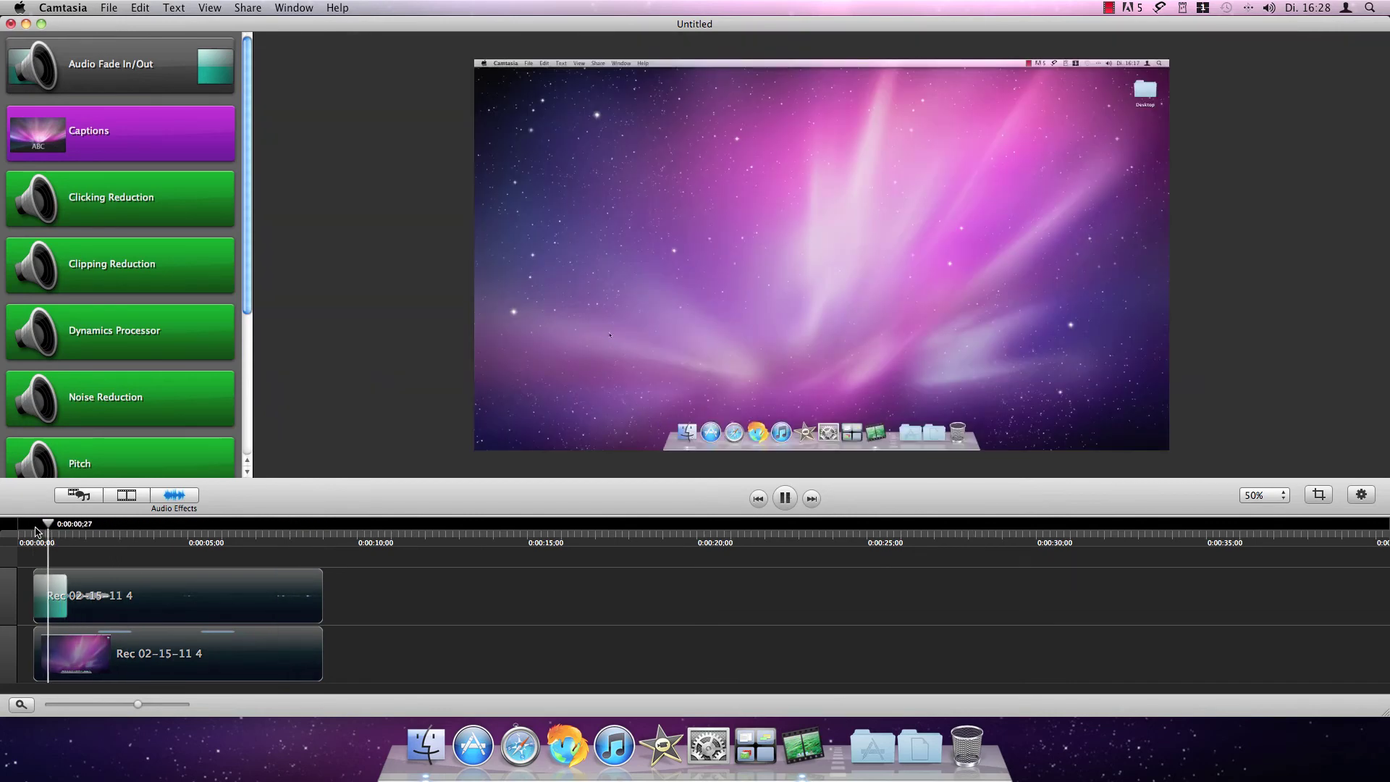
{"action": "key", "text": "space"}
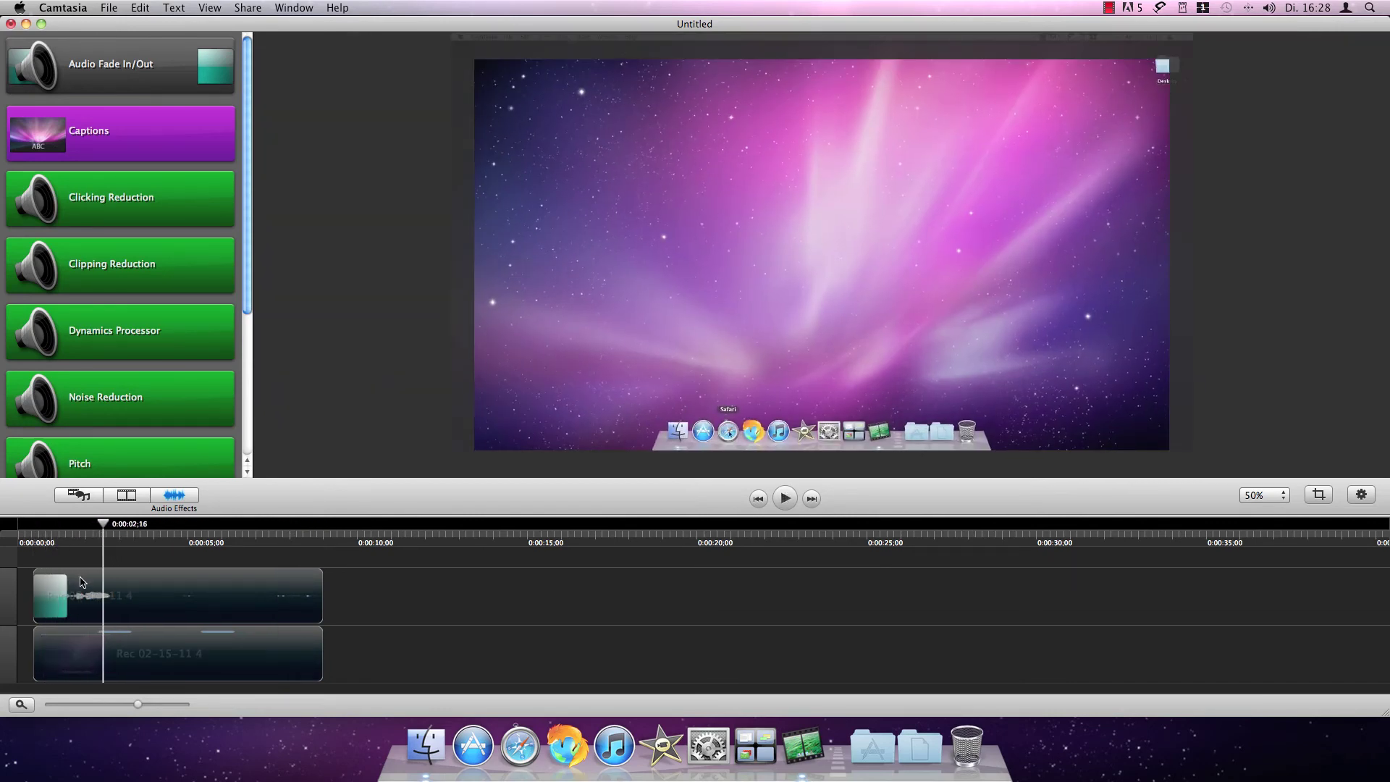
{"action": "left_click_drag", "start_coordinate": [135, 50], "coordinate": [313, 590]}
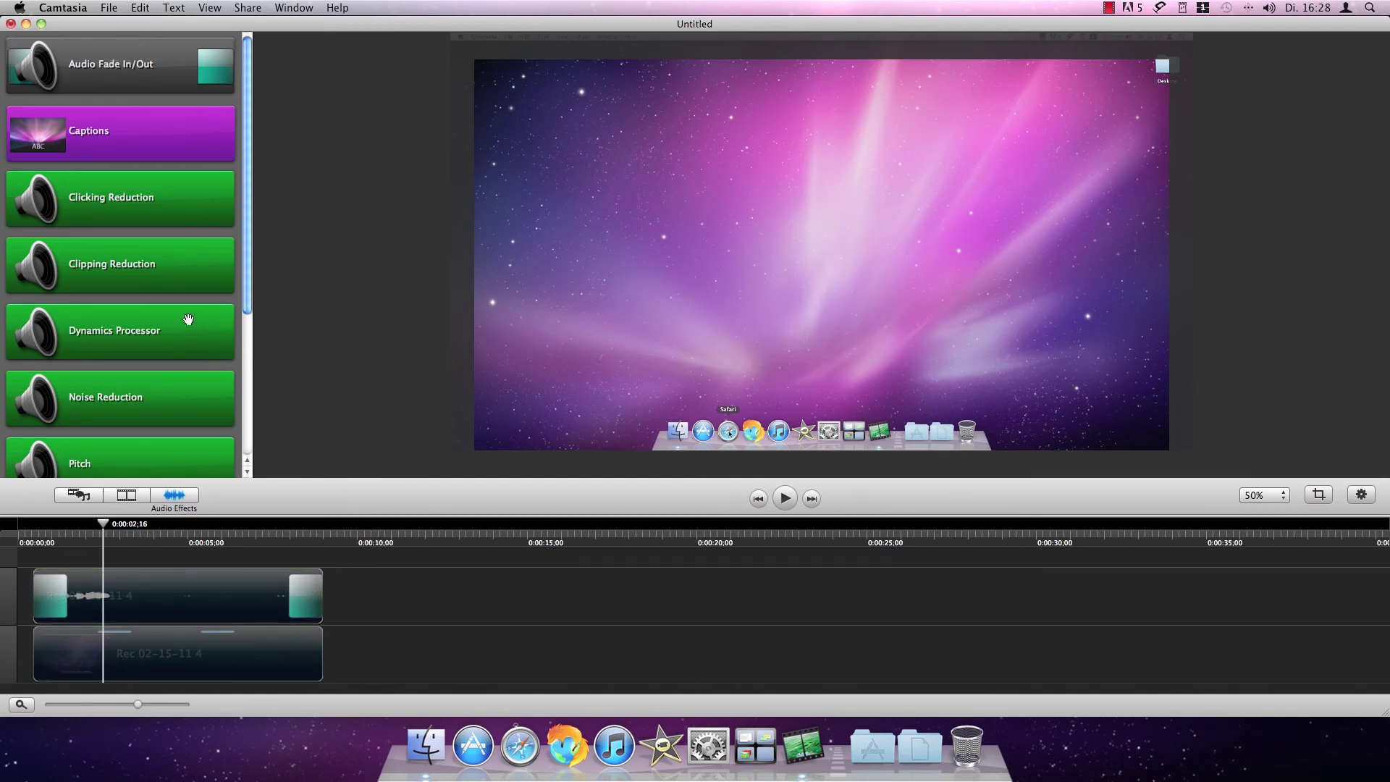
Step: Delete both Audio Fade In/Out effects from the audio clip
{"action": "scroll", "coordinate": [186, 316], "scroll_direction": "down", "scroll_amount": 5}
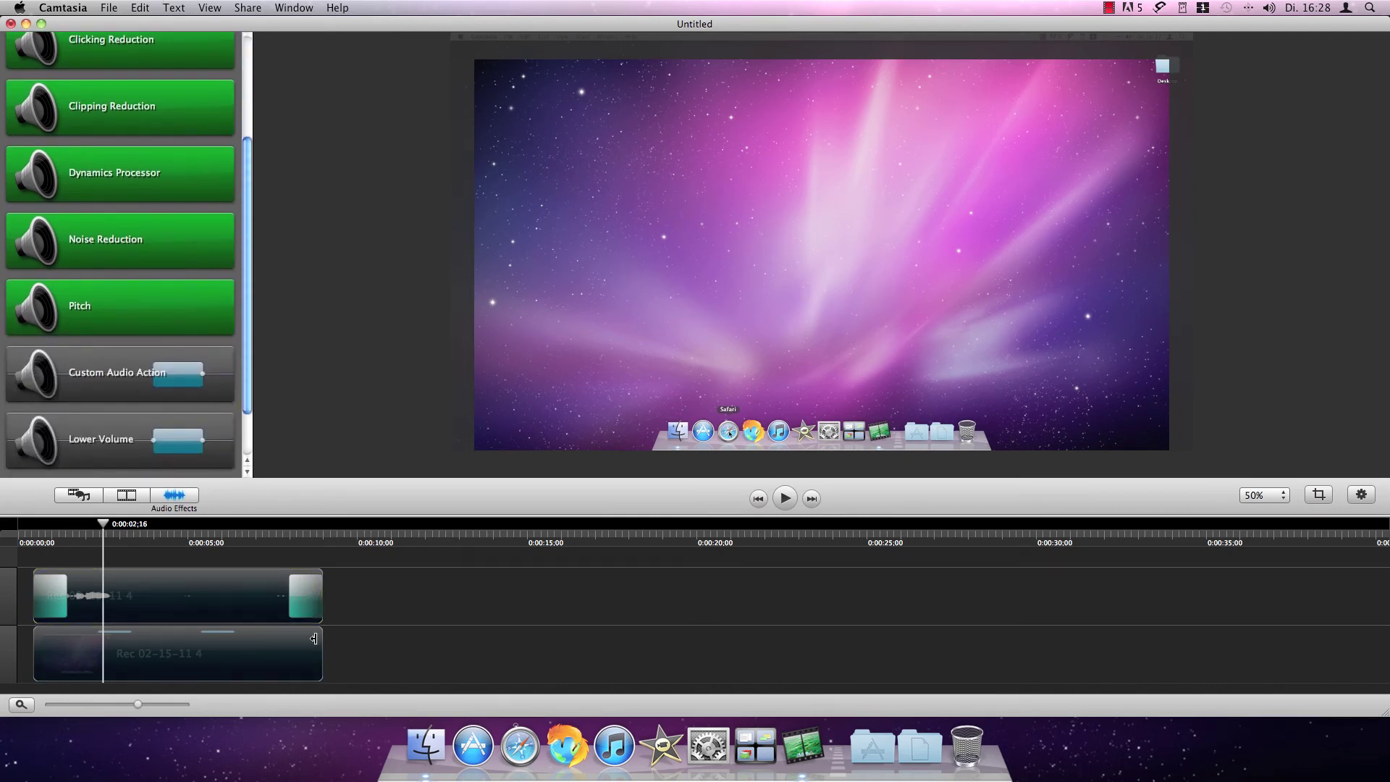
{"action": "left_click", "coordinate": [307, 601]}
{"action": "key", "text": "Delete"}
{"action": "left_click", "coordinate": [60, 596]}
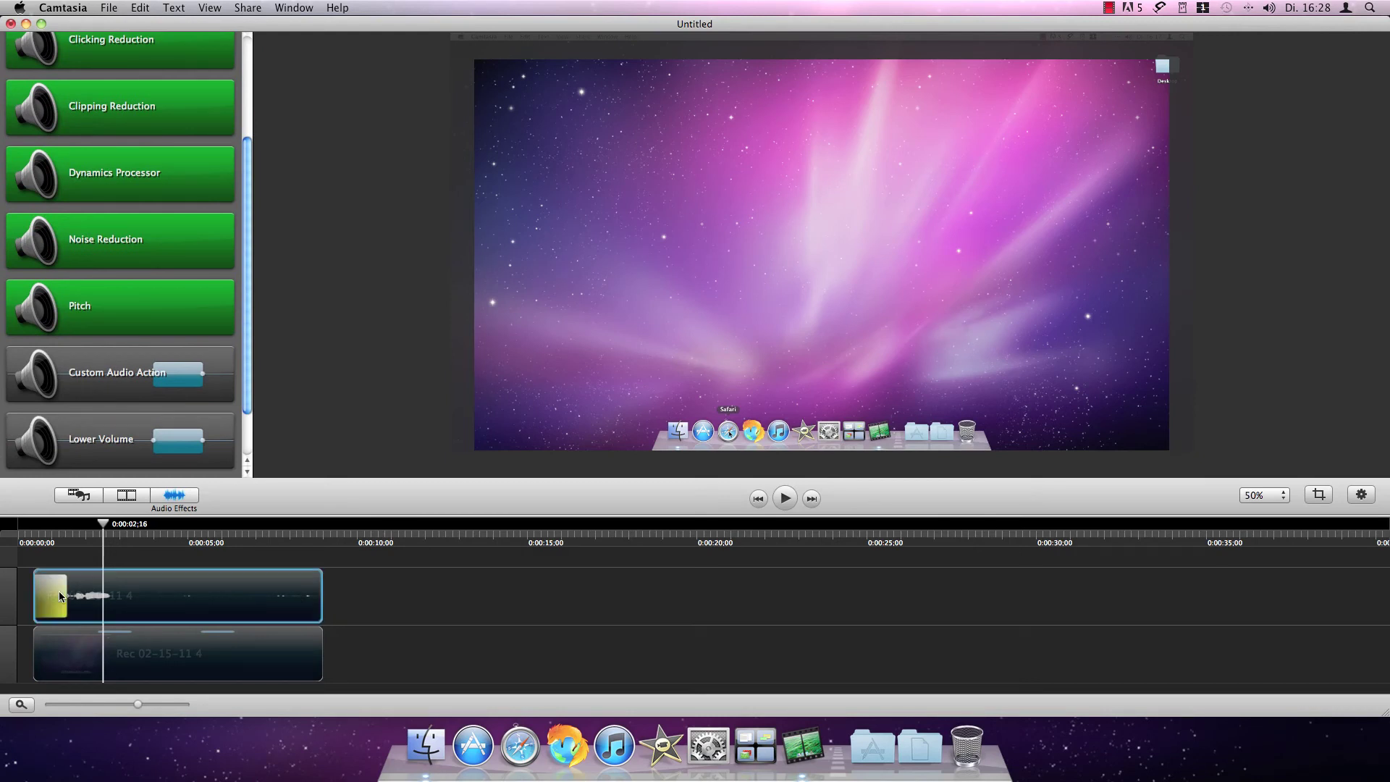
{"action": "key", "text": "Delete"}
Step: Try the Pitch filter on the audio clip with a short playback, and remove all filters from the clip
{"action": "left_click_drag", "start_coordinate": [91, 107], "coordinate": [88, 596]}
{"action": "left_click_drag", "start_coordinate": [104, 524], "coordinate": [55, 529]}
{"action": "key", "text": "space"}
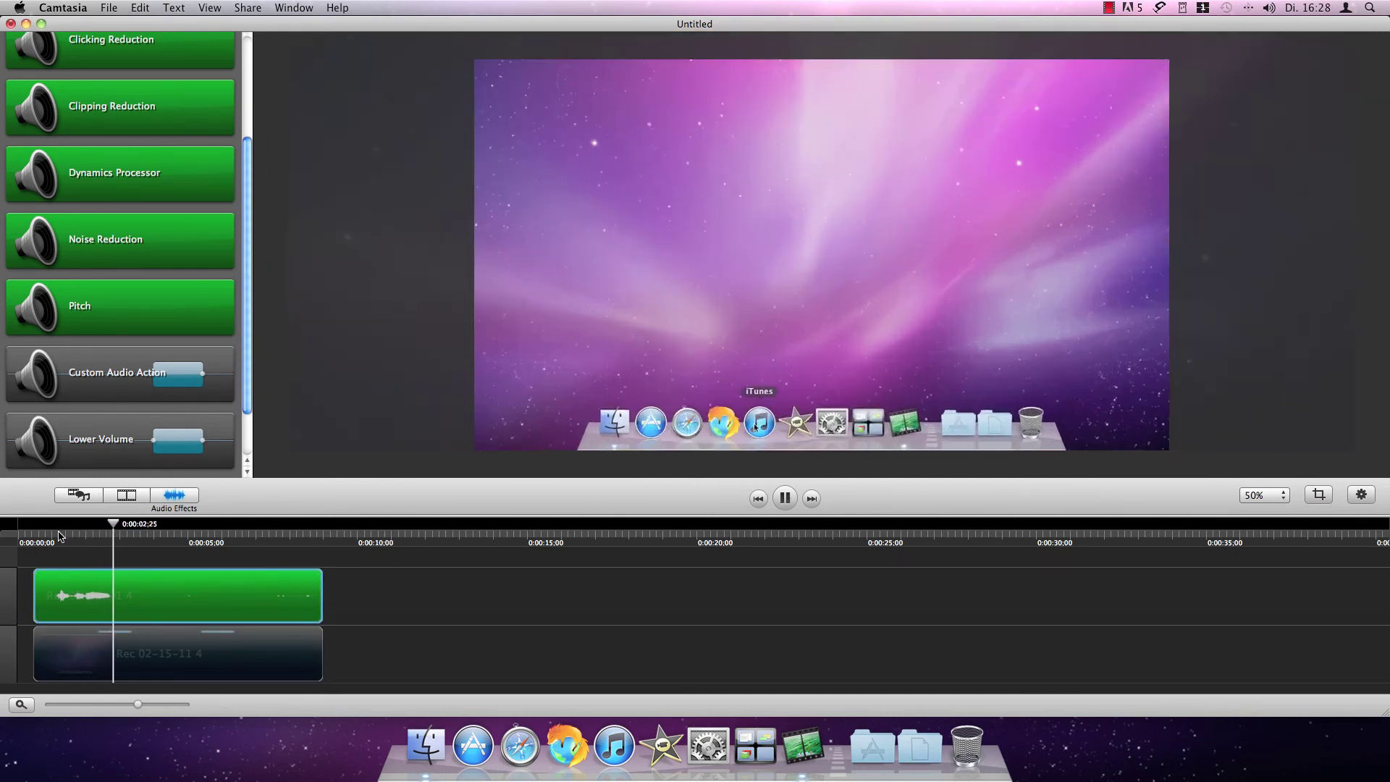
{"action": "key", "text": "space"}
{"action": "right_click", "coordinate": [154, 591]}
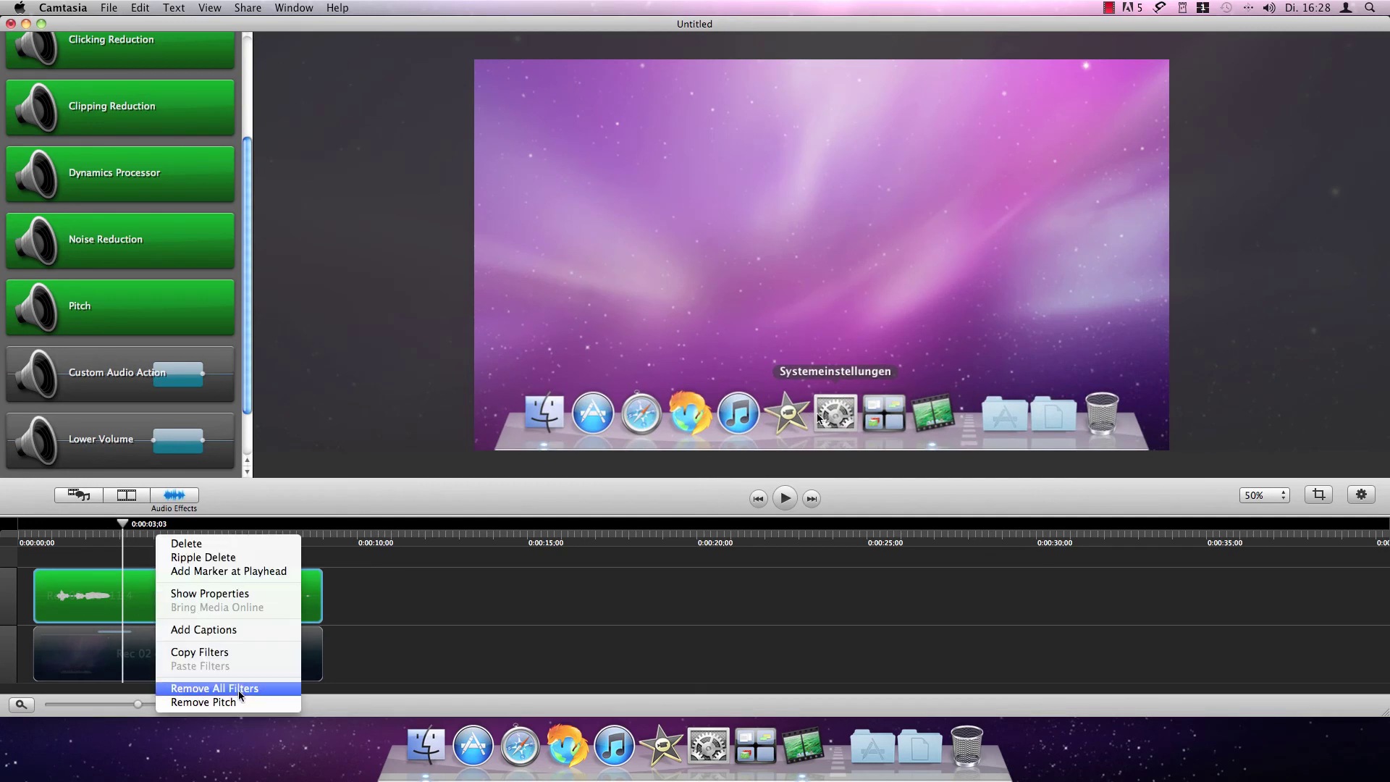
{"action": "left_click", "coordinate": [214, 687]}
Step: Try the Noise Reduction filter on the audio clip with a short playback, and remove it from the clip
{"action": "left_click_drag", "start_coordinate": [102, 233], "coordinate": [94, 592]}
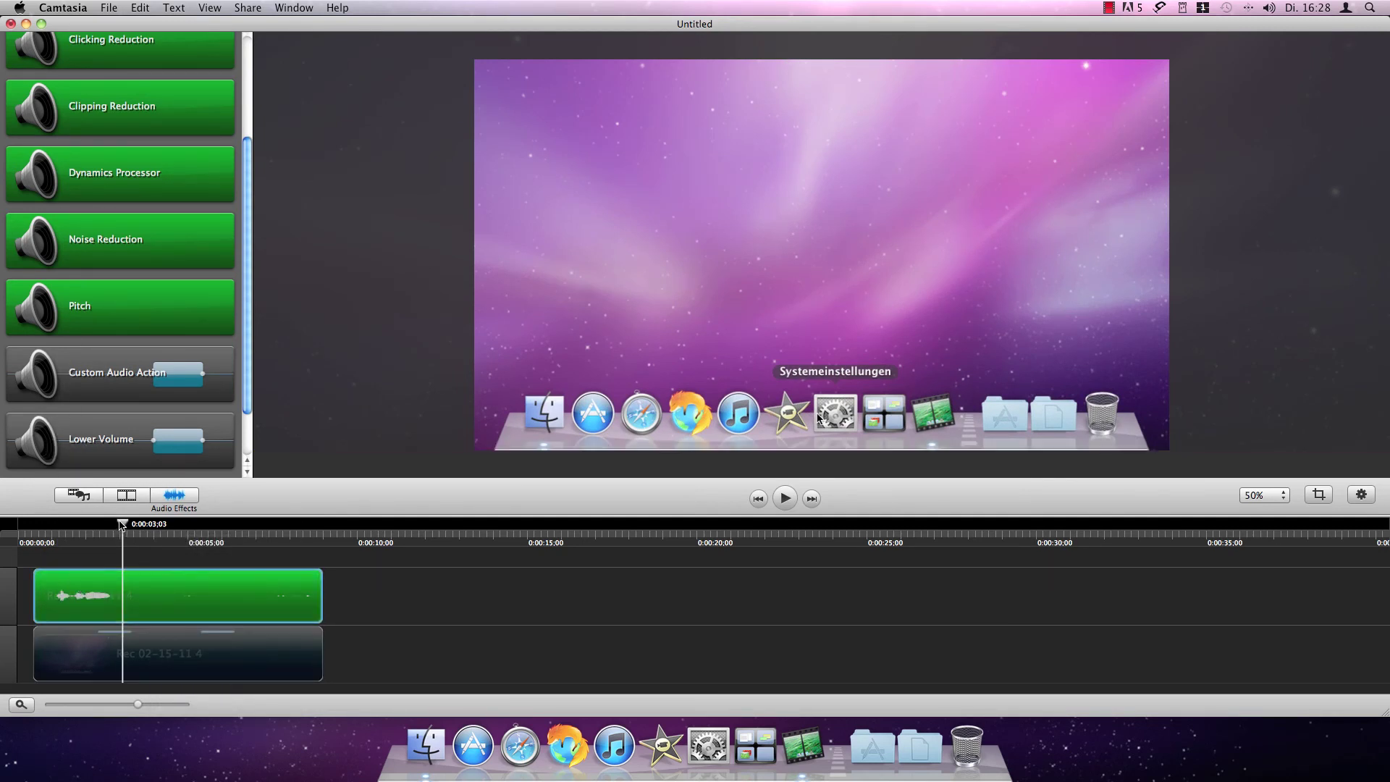
{"action": "left_click_drag", "start_coordinate": [122, 525], "coordinate": [72, 527]}
{"action": "key", "text": "space"}
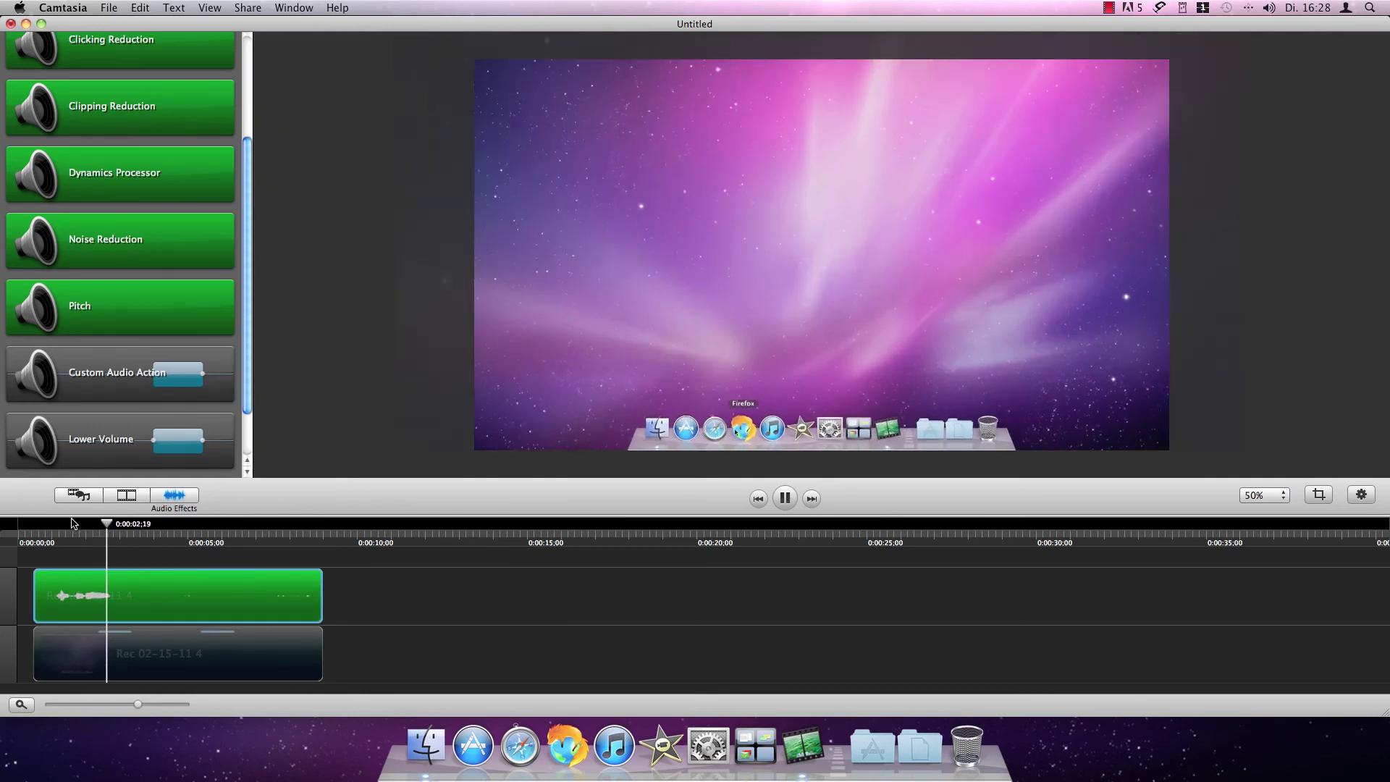
{"action": "scroll", "coordinate": [177, 590], "scroll_direction": "right", "scroll_amount": 1}
{"action": "right_click", "coordinate": [177, 588]}
{"action": "left_click", "coordinate": [189, 691]}
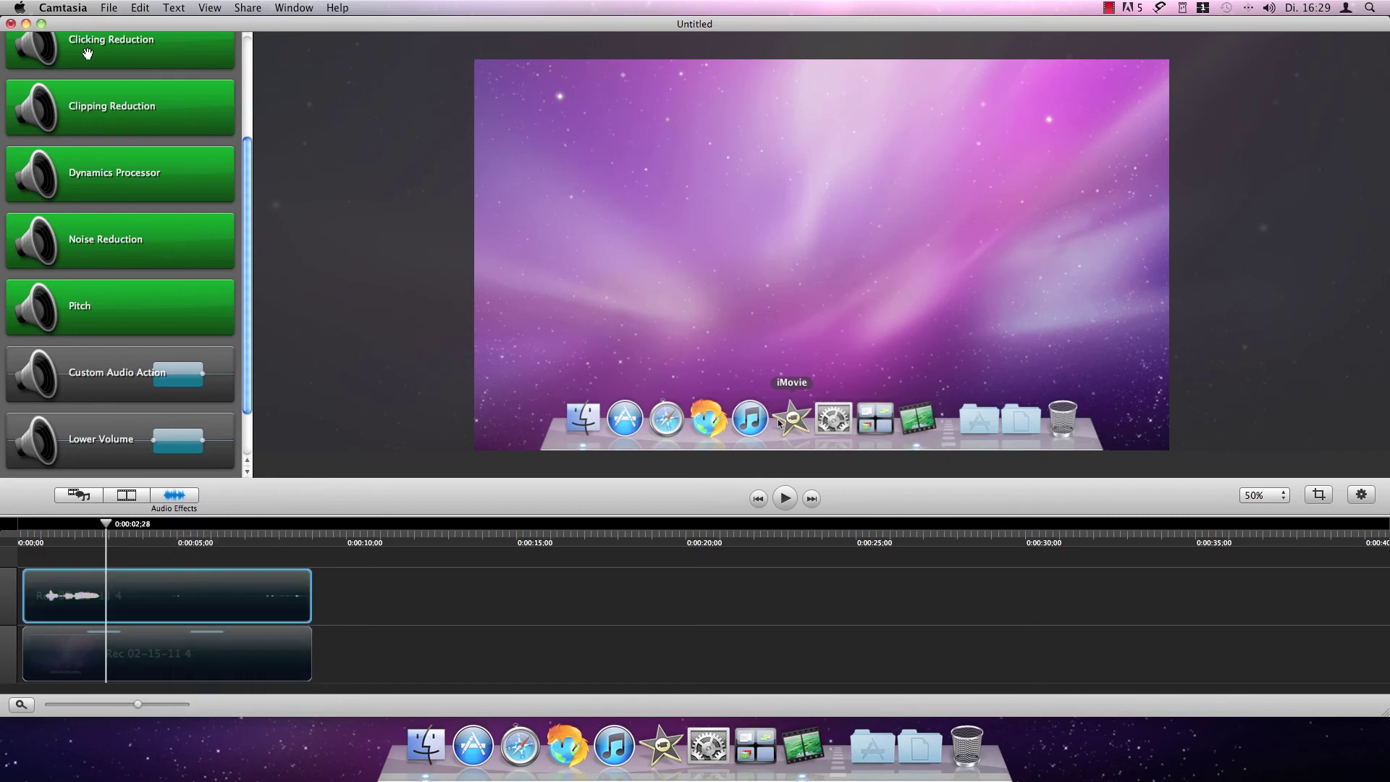
Step: Apply the Clicking Reduction filter to the audio clip and play the clip from its start to hear it
{"action": "left_click_drag", "start_coordinate": [120, 92], "coordinate": [36, 592]}
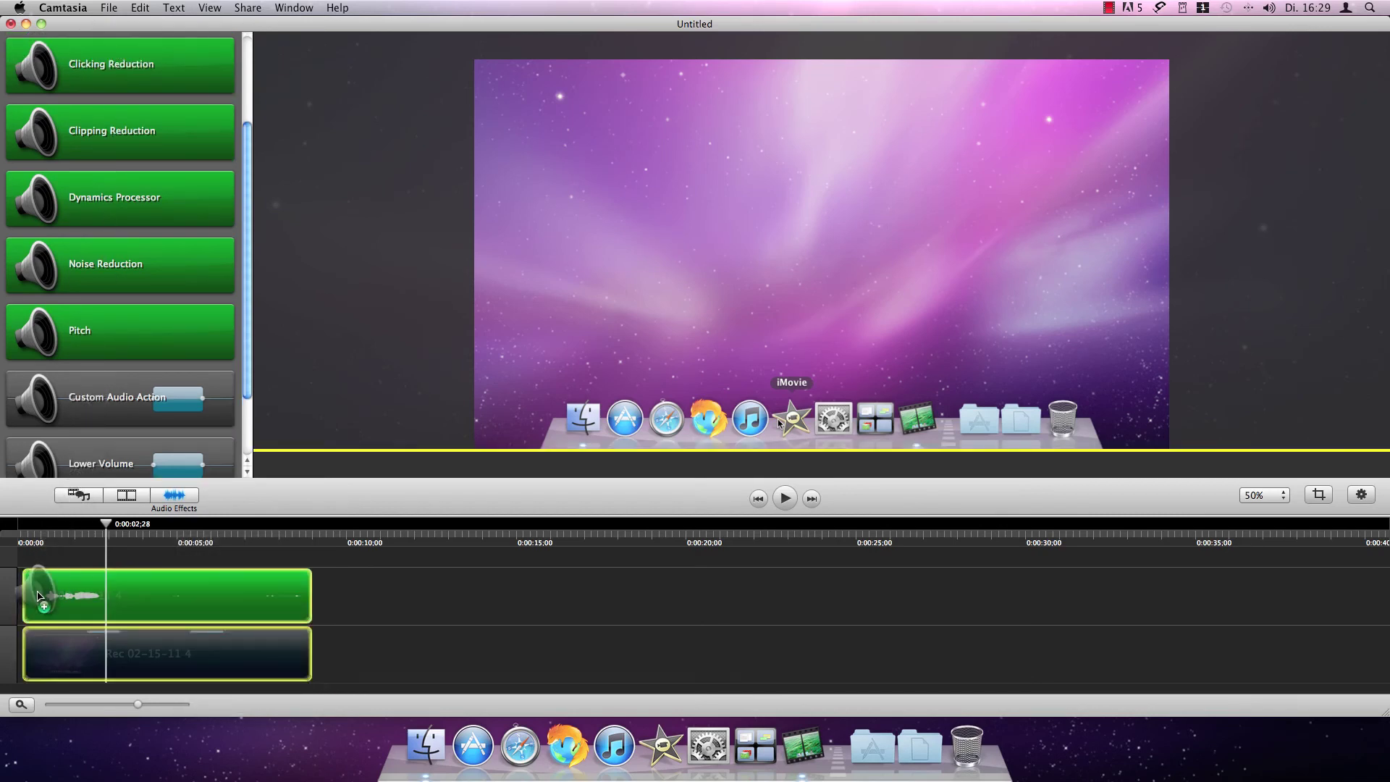
{"action": "key", "text": "space"}
{"action": "key", "text": "space"}
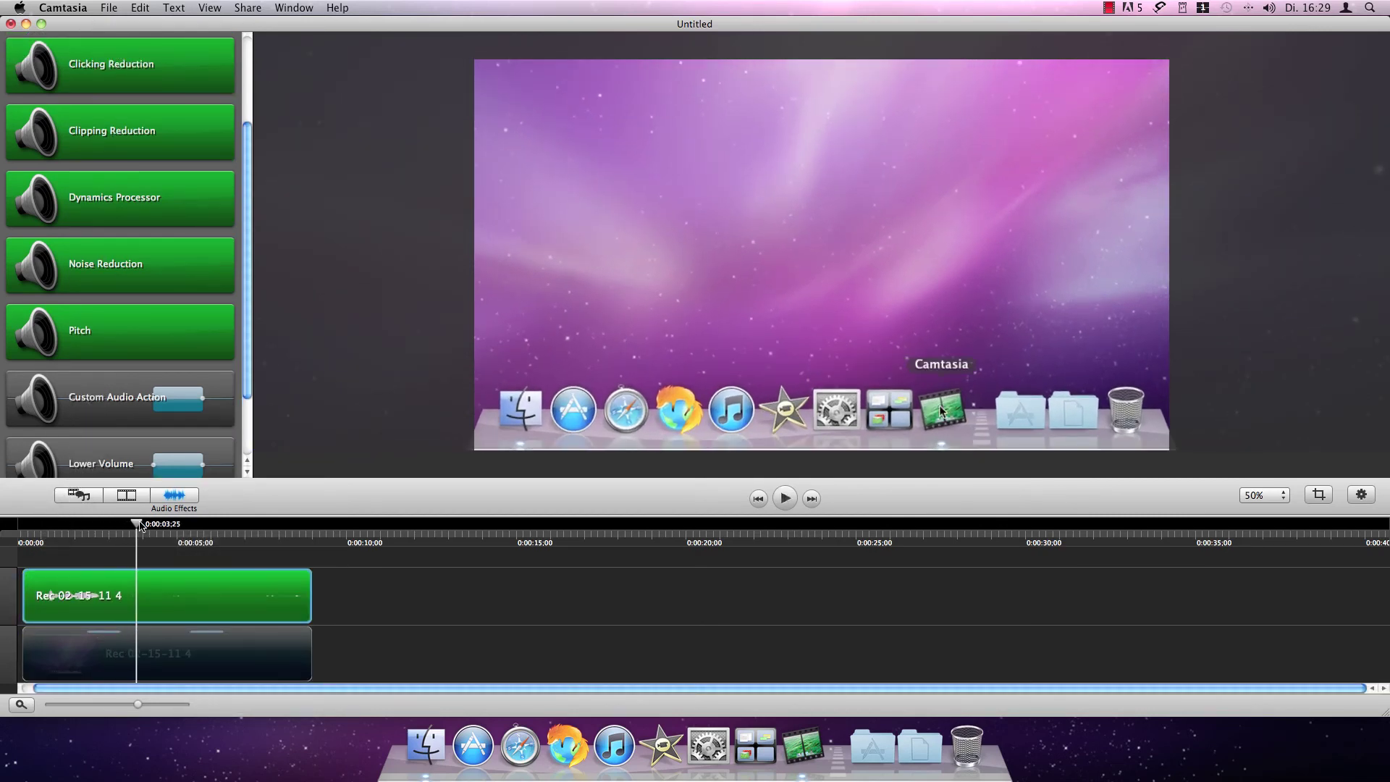
{"action": "left_click", "coordinate": [40, 527]}
{"action": "key", "text": "space"}
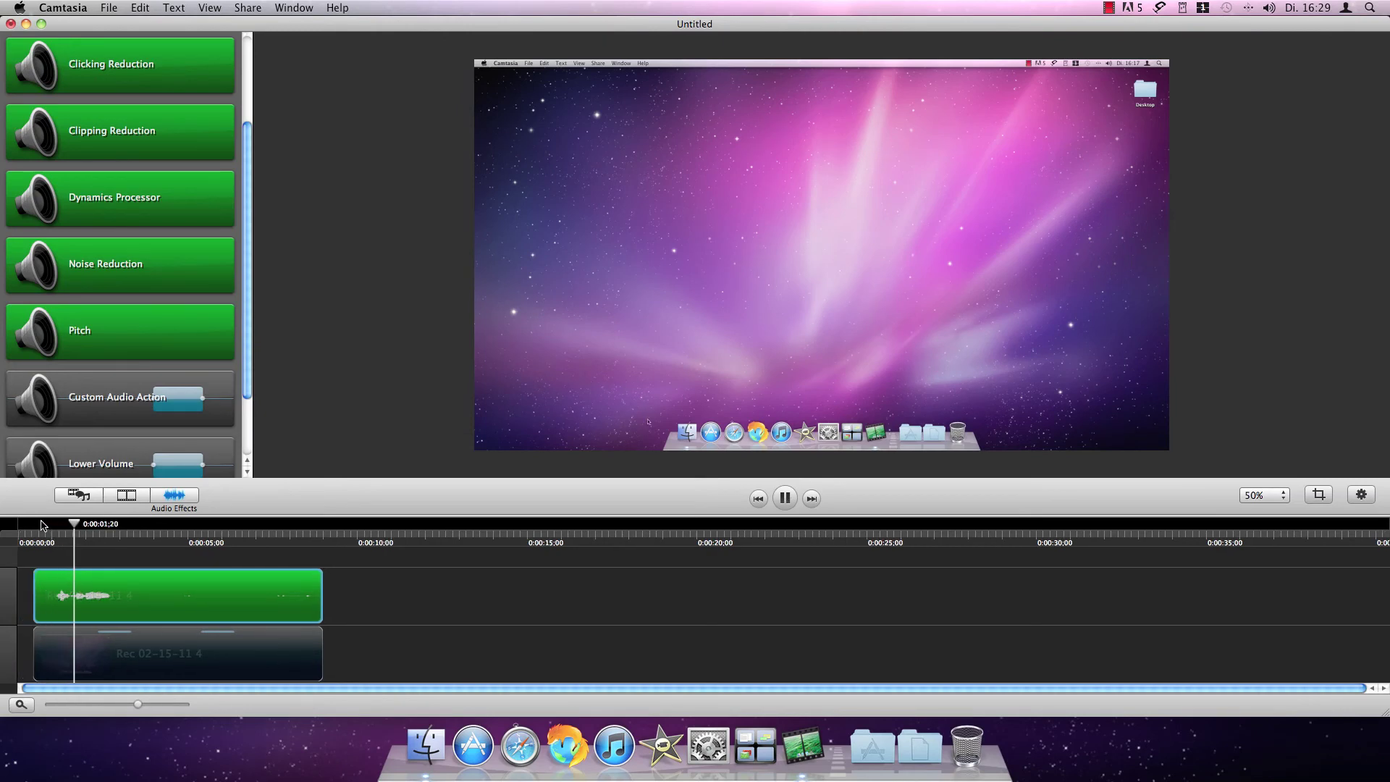
{"action": "key", "text": "space"}
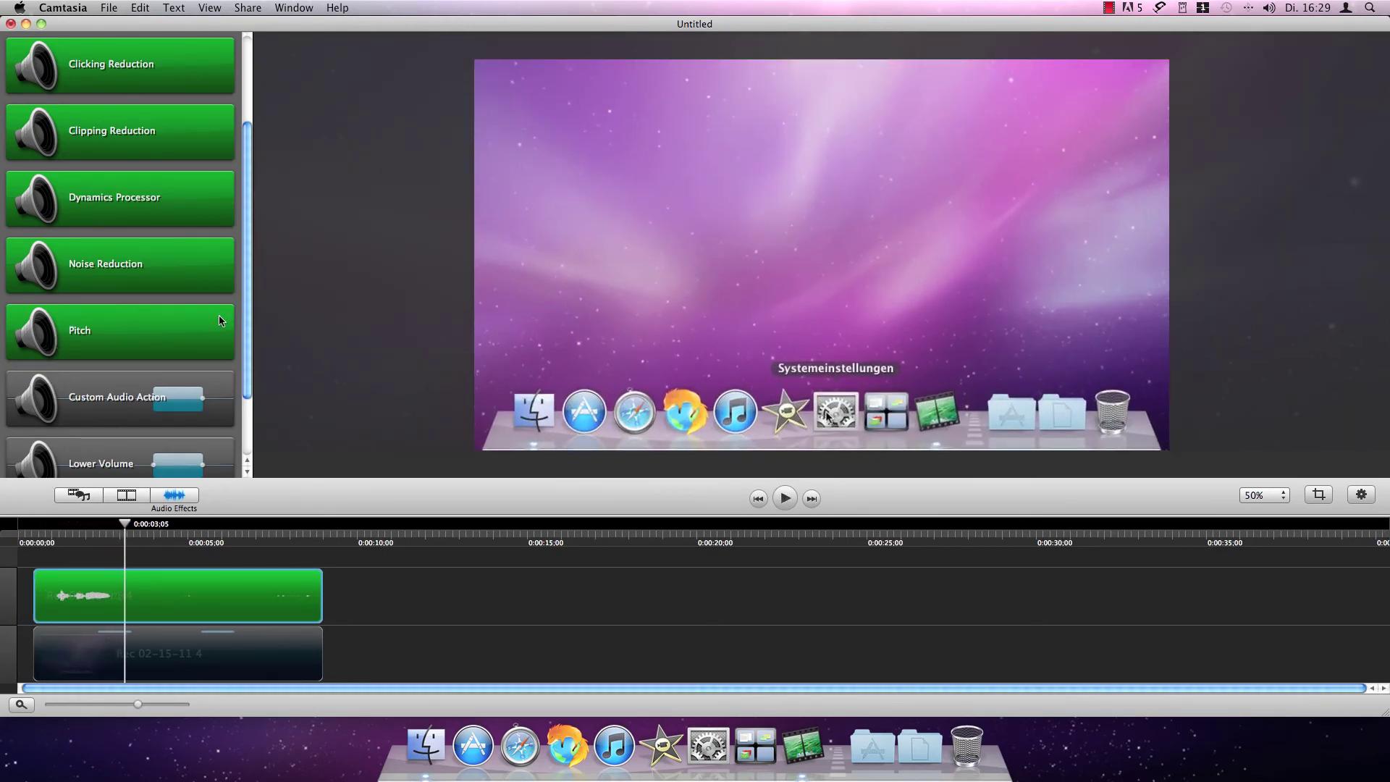
Step: Add a Raise Volume action near the start of the audio clip and check its volume at several times in the clip properties
{"action": "left_click_drag", "start_coordinate": [252, 353], "coordinate": [244, 407]}
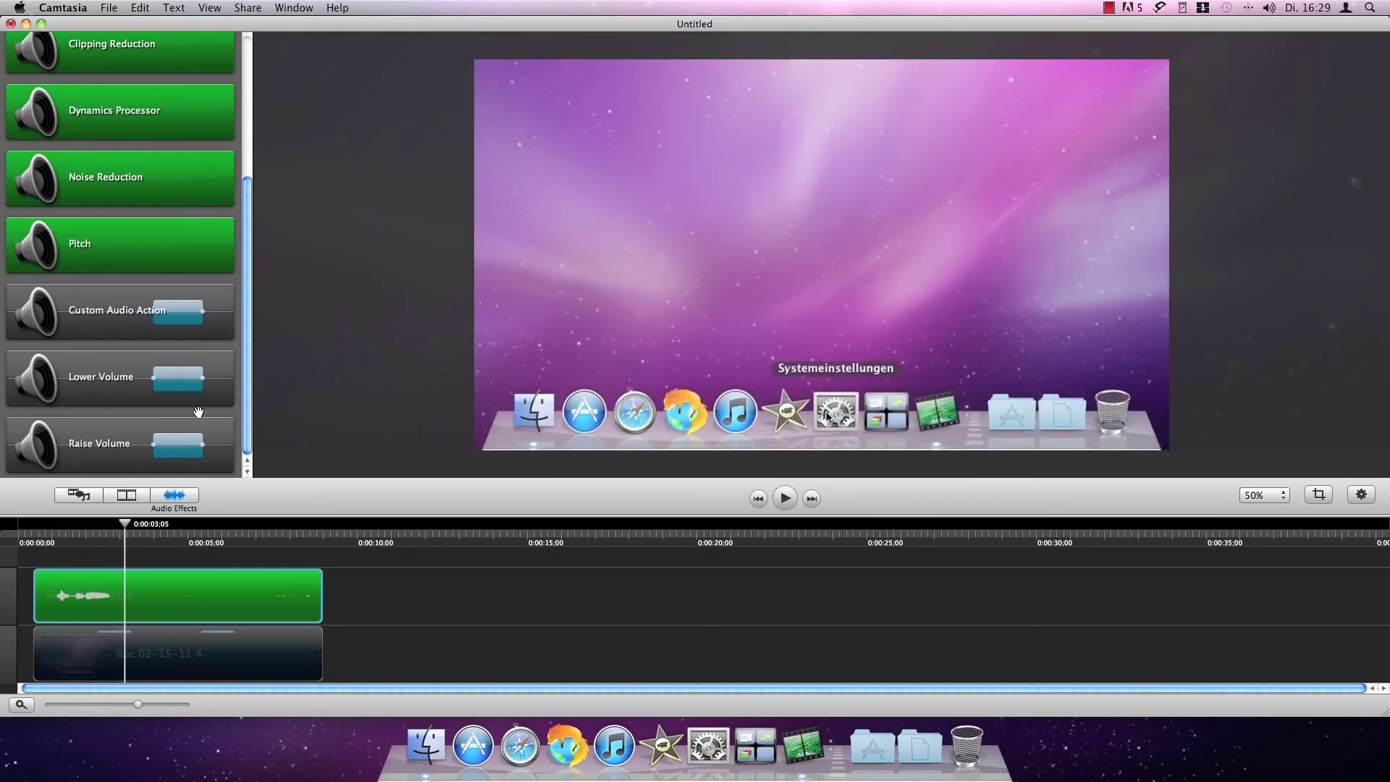
{"action": "mouse_move", "coordinate": [121, 433]}
{"action": "left_mouse_down"}
{"action": "mouse_move", "coordinate": [38, 590]}
{"action": "mouse_move", "coordinate": [59, 607]}
{"action": "left_mouse_up"}
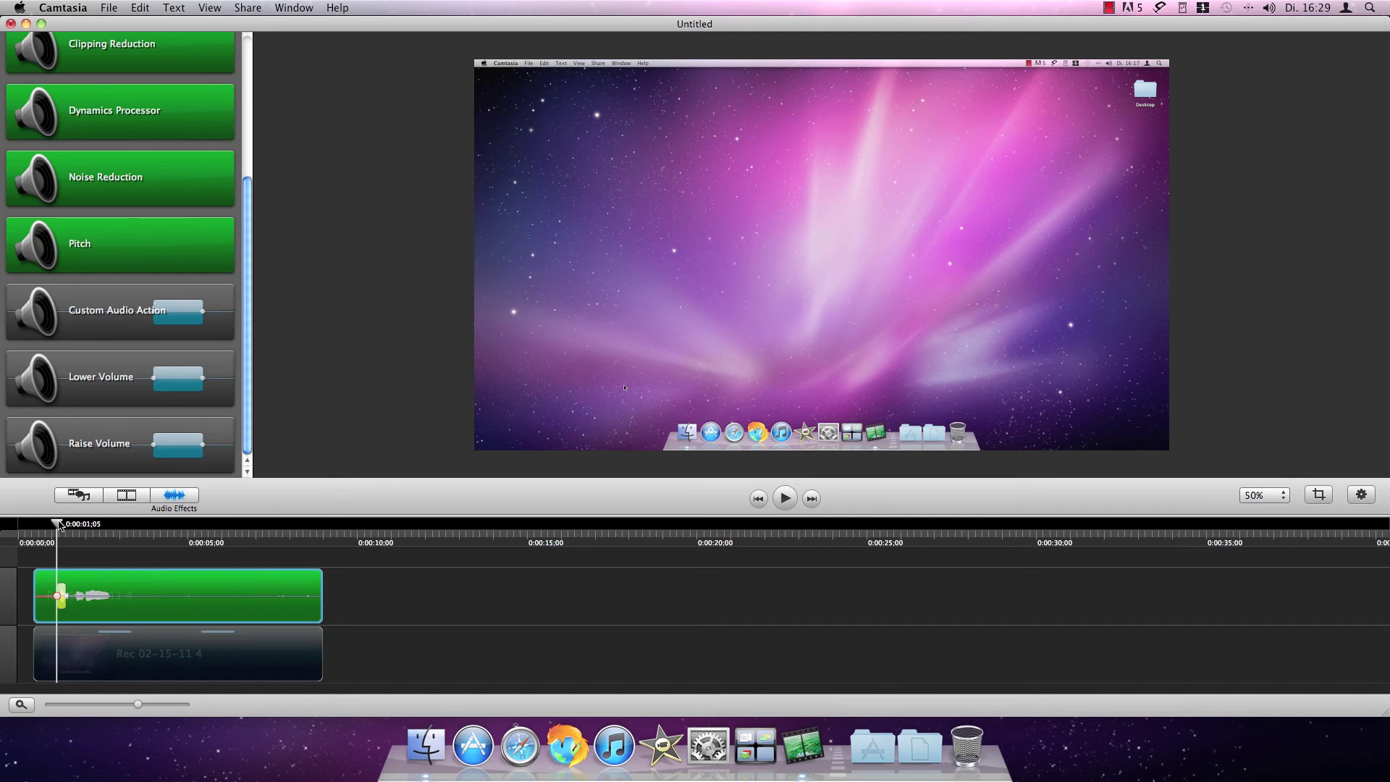
{"action": "left_click_drag", "start_coordinate": [60, 524], "coordinate": [69, 524]}
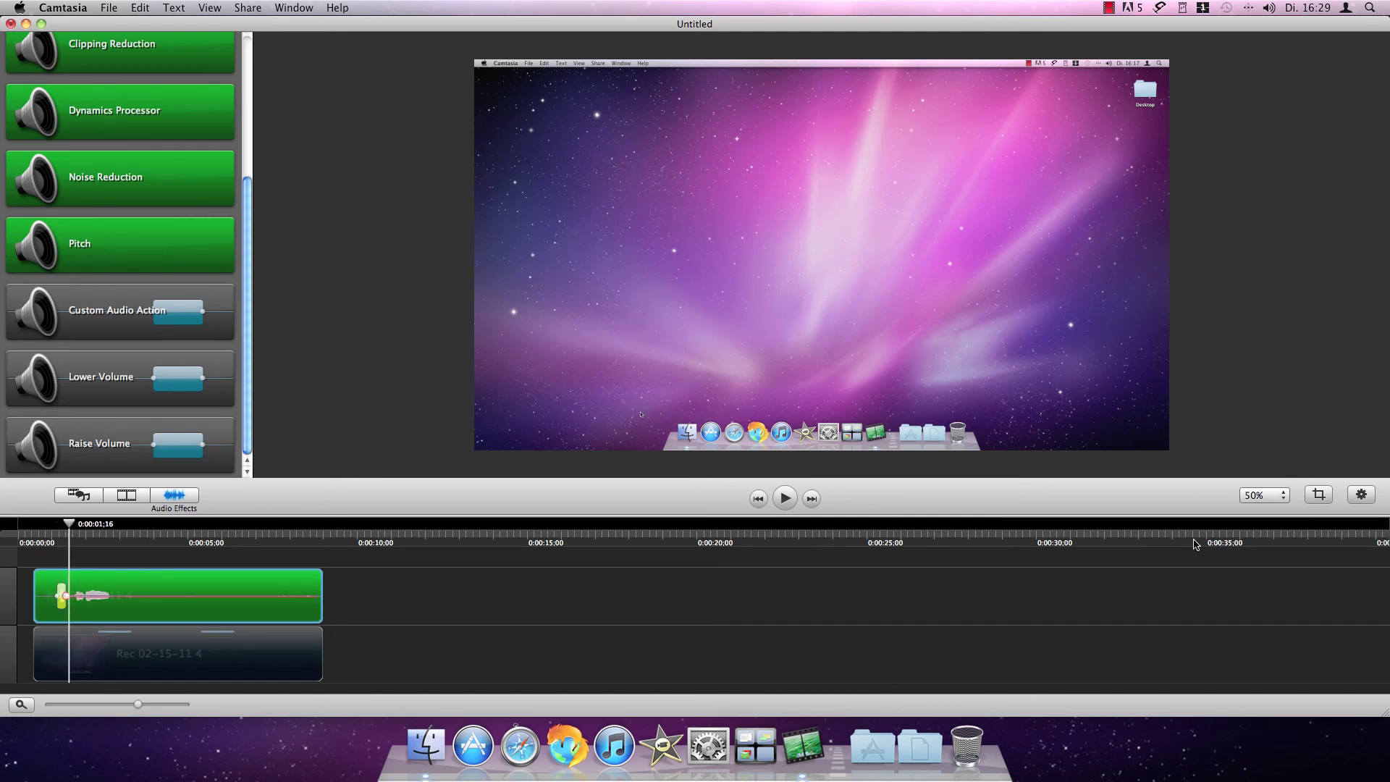
{"action": "left_click", "coordinate": [1362, 495]}
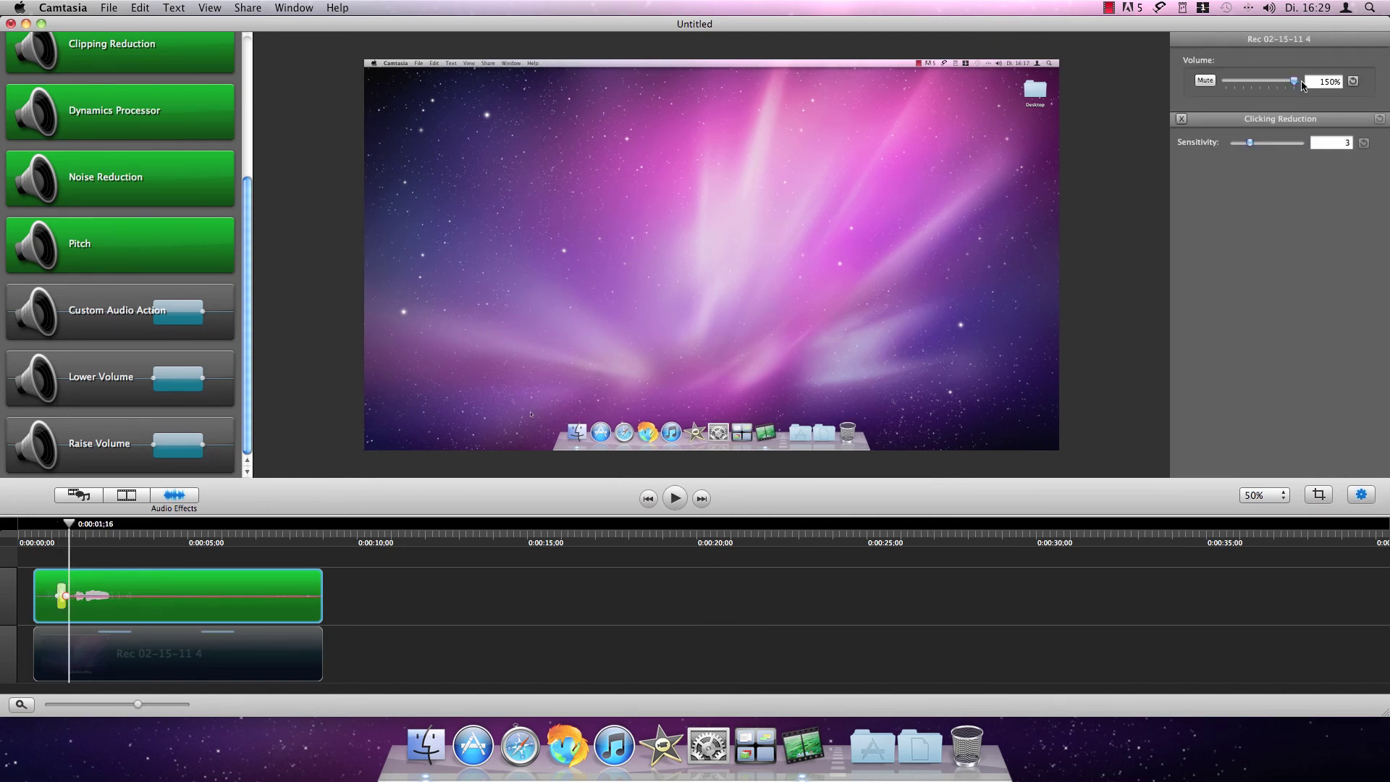
{"action": "mouse_move", "coordinate": [69, 524]}
{"action": "left_mouse_down"}
{"action": "mouse_move", "coordinate": [42, 525]}
{"action": "mouse_move", "coordinate": [77, 525]}
{"action": "left_mouse_up"}
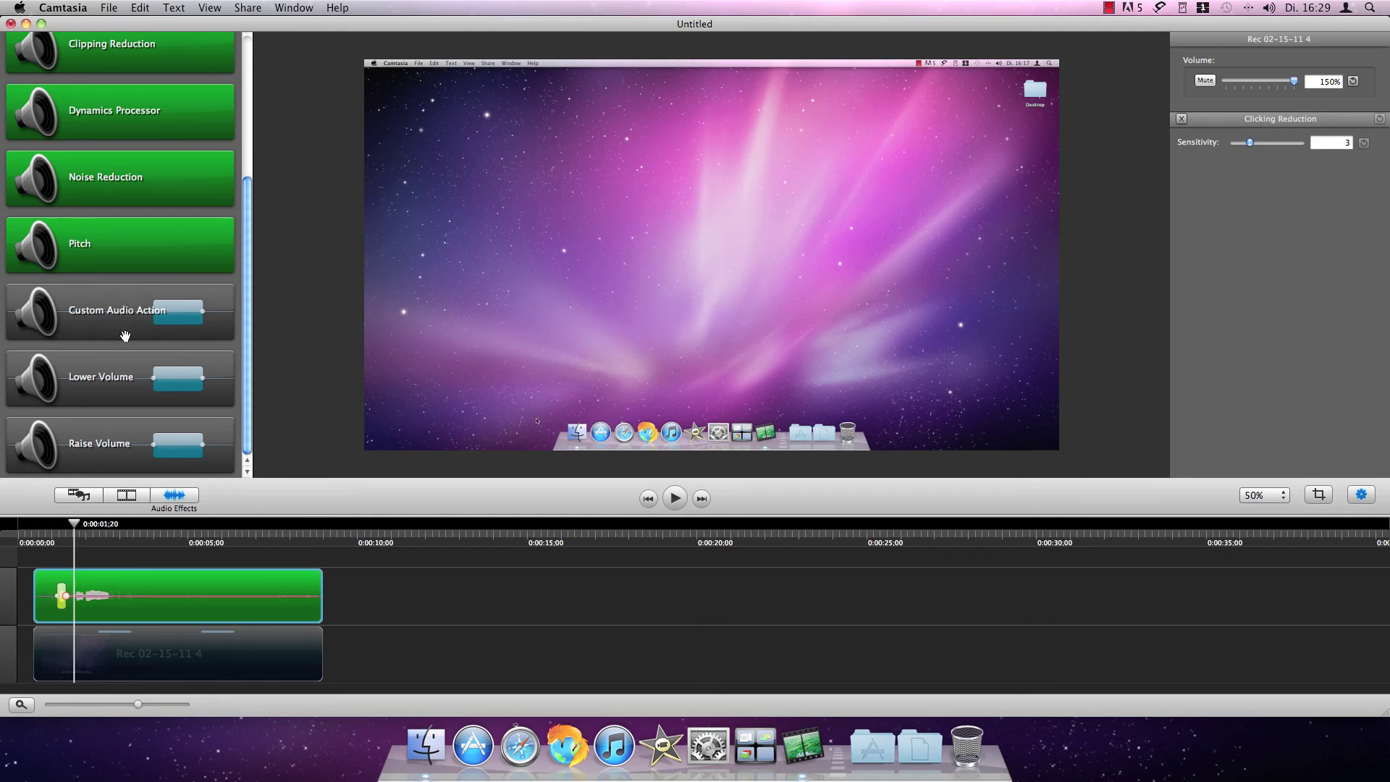
Step: Add a Lower Volume action to the audio clip at about 2 seconds and reduce the volume after it to 30%
{"action": "mouse_move", "coordinate": [95, 383]}
{"action": "left_mouse_down"}
{"action": "mouse_move", "coordinate": [108, 550]}
{"action": "mouse_move", "coordinate": [90, 595]}
{"action": "left_mouse_up"}
{"action": "left_click", "coordinate": [90, 595]}
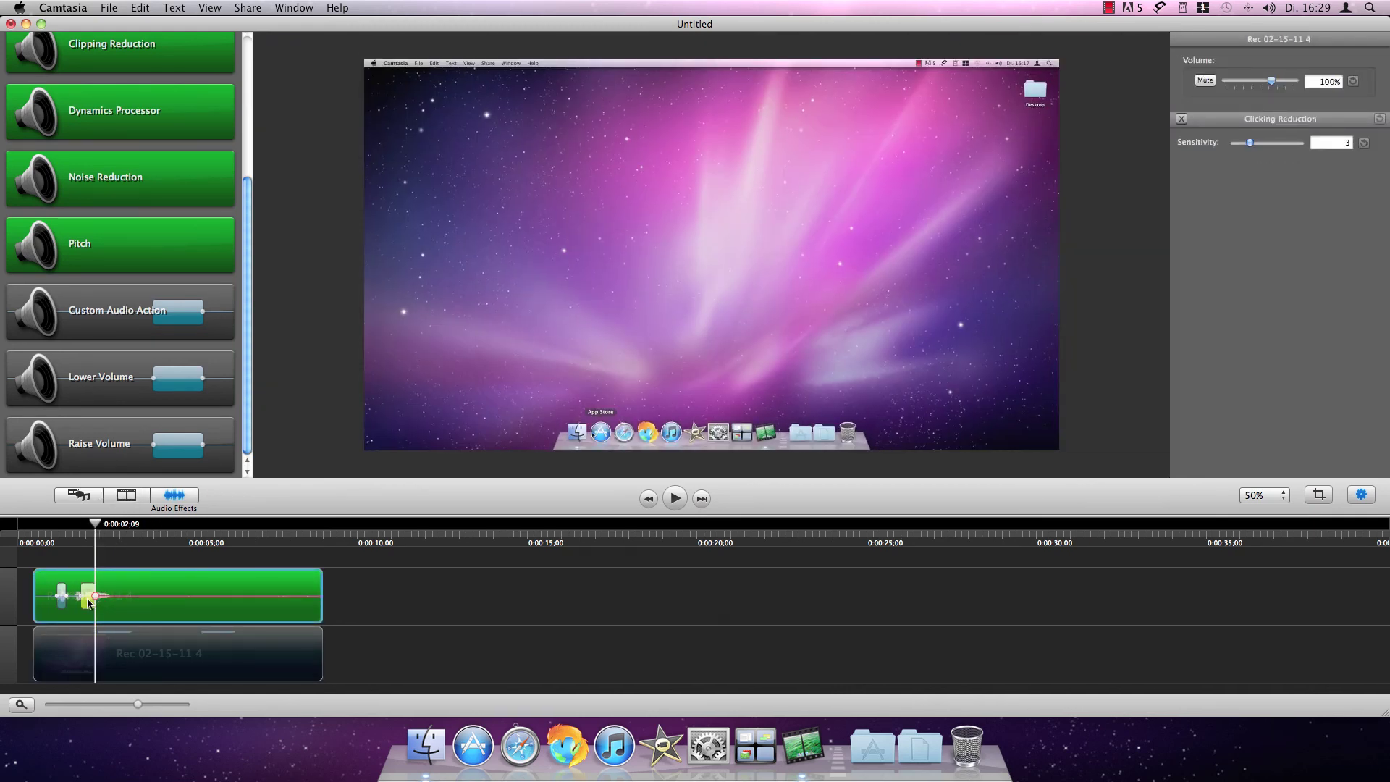
{"action": "left_click", "coordinate": [90, 596]}
{"action": "left_click_drag", "start_coordinate": [89, 598], "coordinate": [88, 596]}
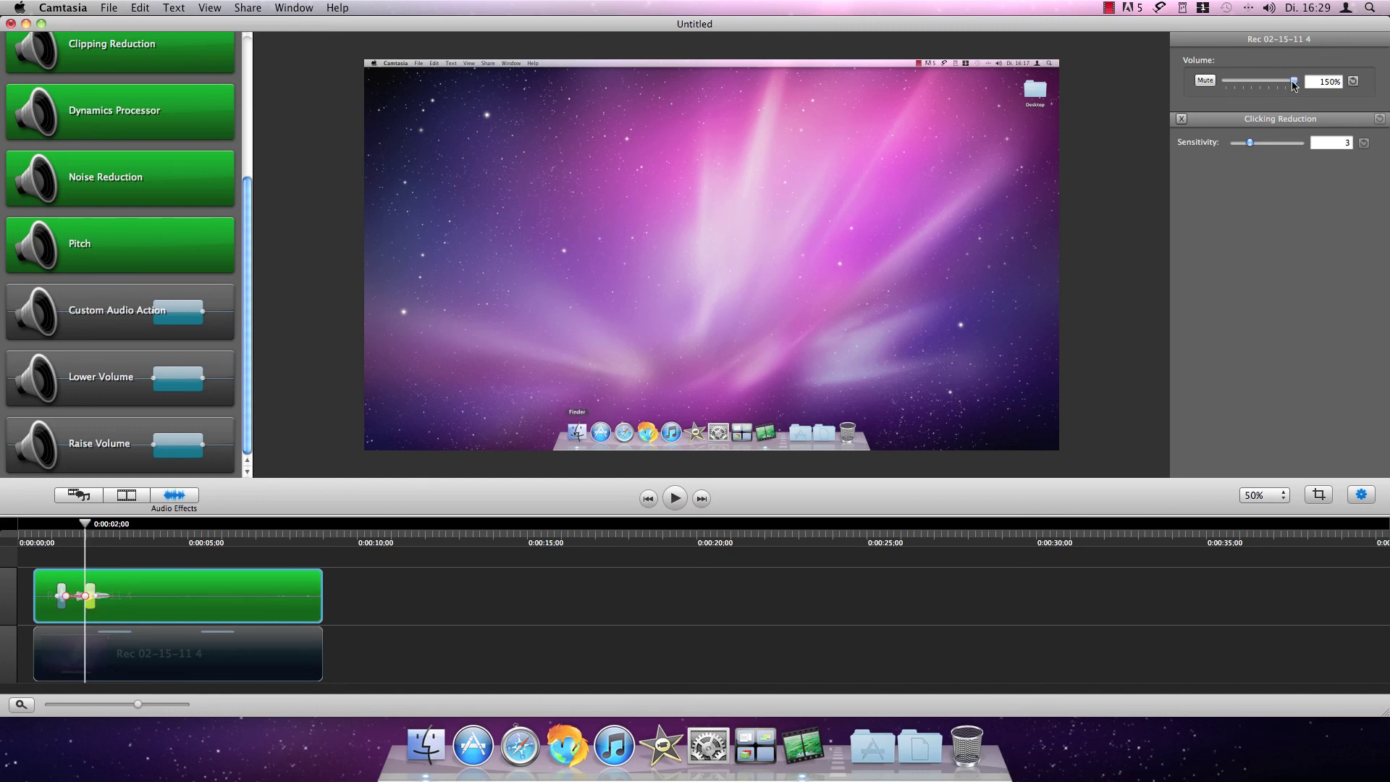
{"action": "left_click_drag", "start_coordinate": [29, 527], "coordinate": [120, 527]}
{"action": "left_click_drag", "start_coordinate": [1272, 81], "coordinate": [1242, 87]}
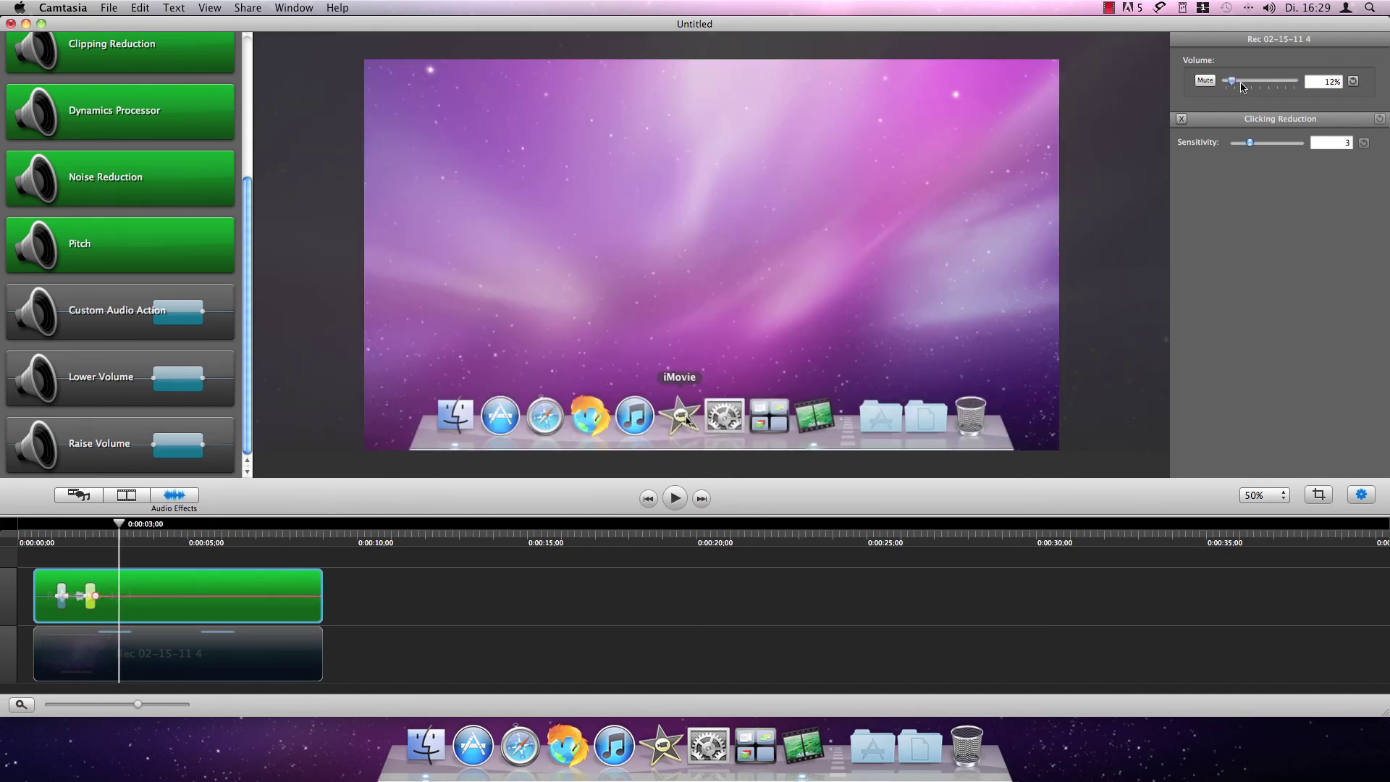
Step: Play the audio clip from its start to hear the raised and lowered volume, and stop the playback
{"action": "left_click_drag", "start_coordinate": [119, 524], "coordinate": [36, 531]}
{"action": "key", "text": "space"}
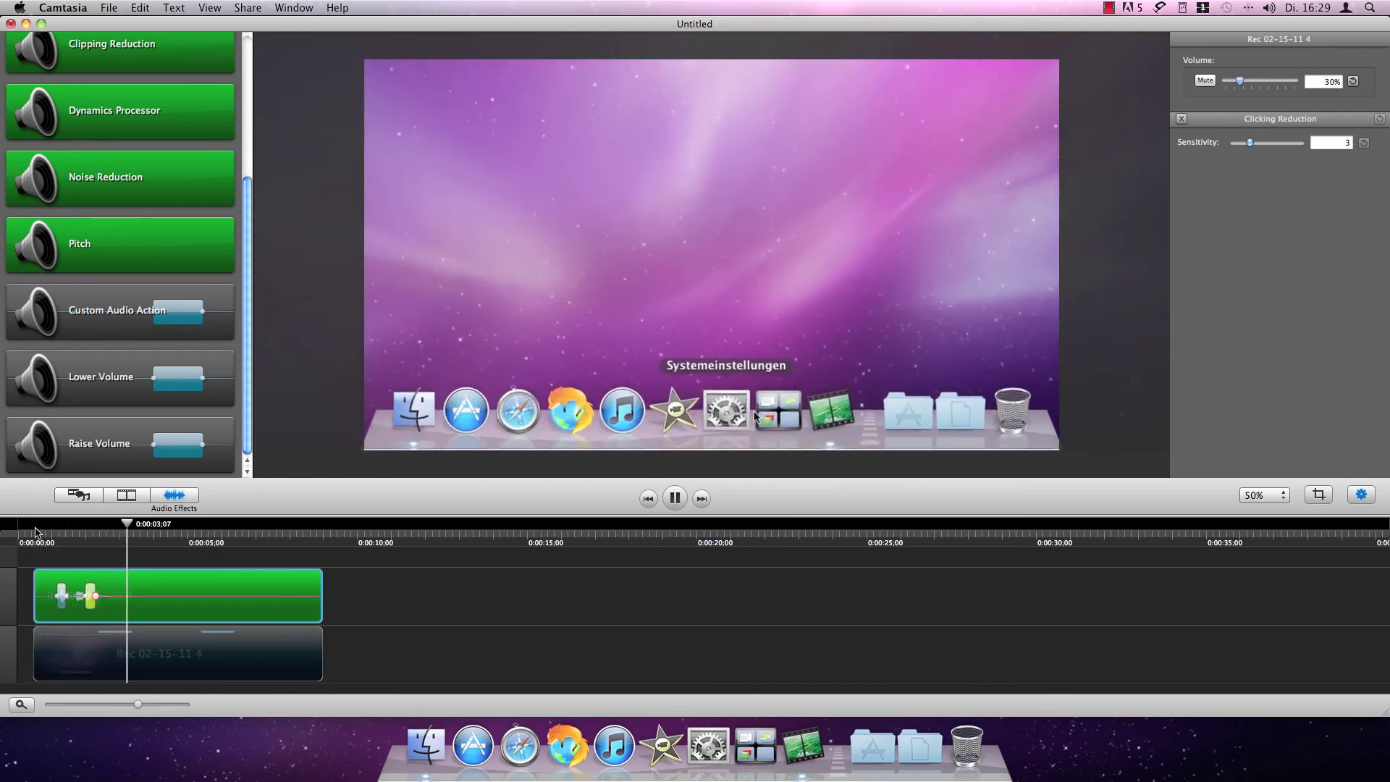
{"action": "key", "text": "space"}
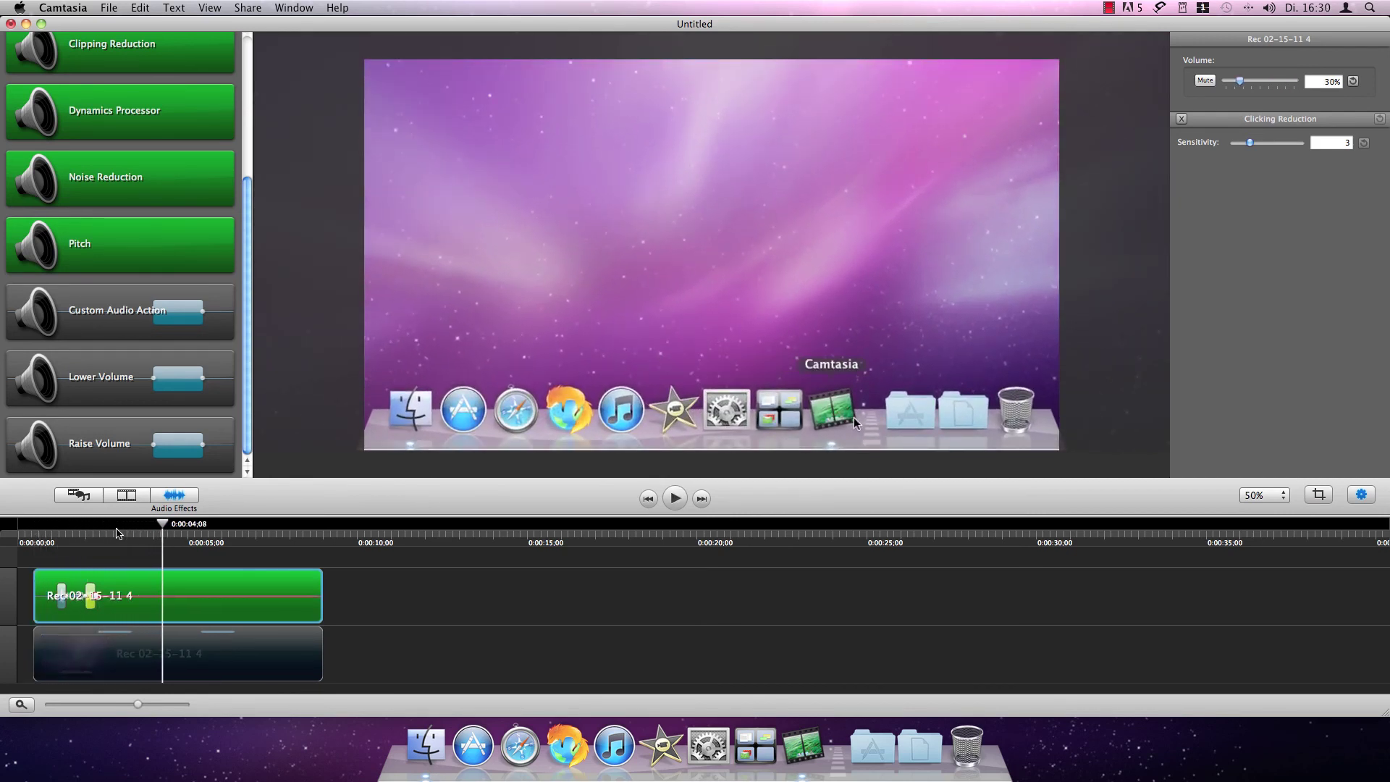
Step: Hide the audio effects and clip properties, and set the canvas zoom to 75% after trying 100%
{"action": "left_click", "coordinate": [174, 500]}
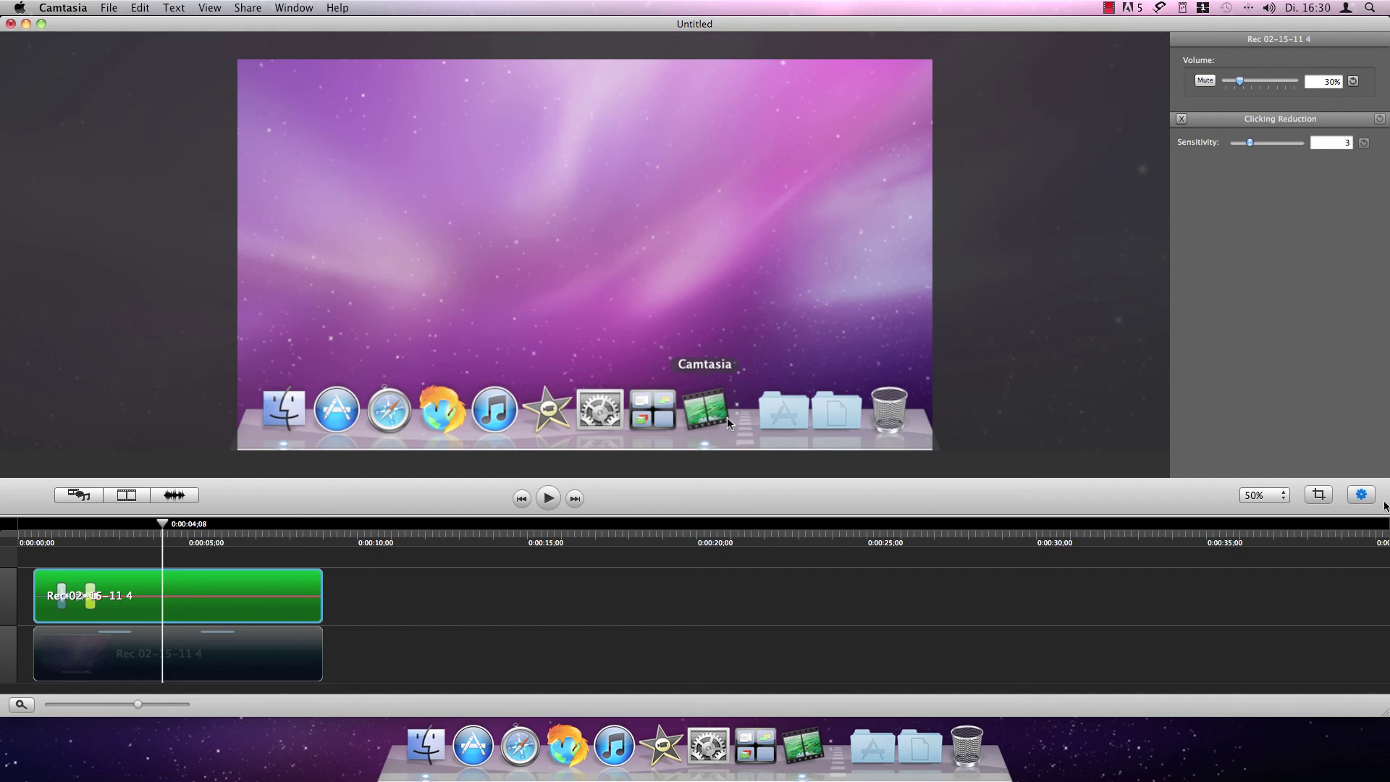
{"action": "left_click", "coordinate": [1361, 495]}
{"action": "left_click", "coordinate": [1263, 495]}
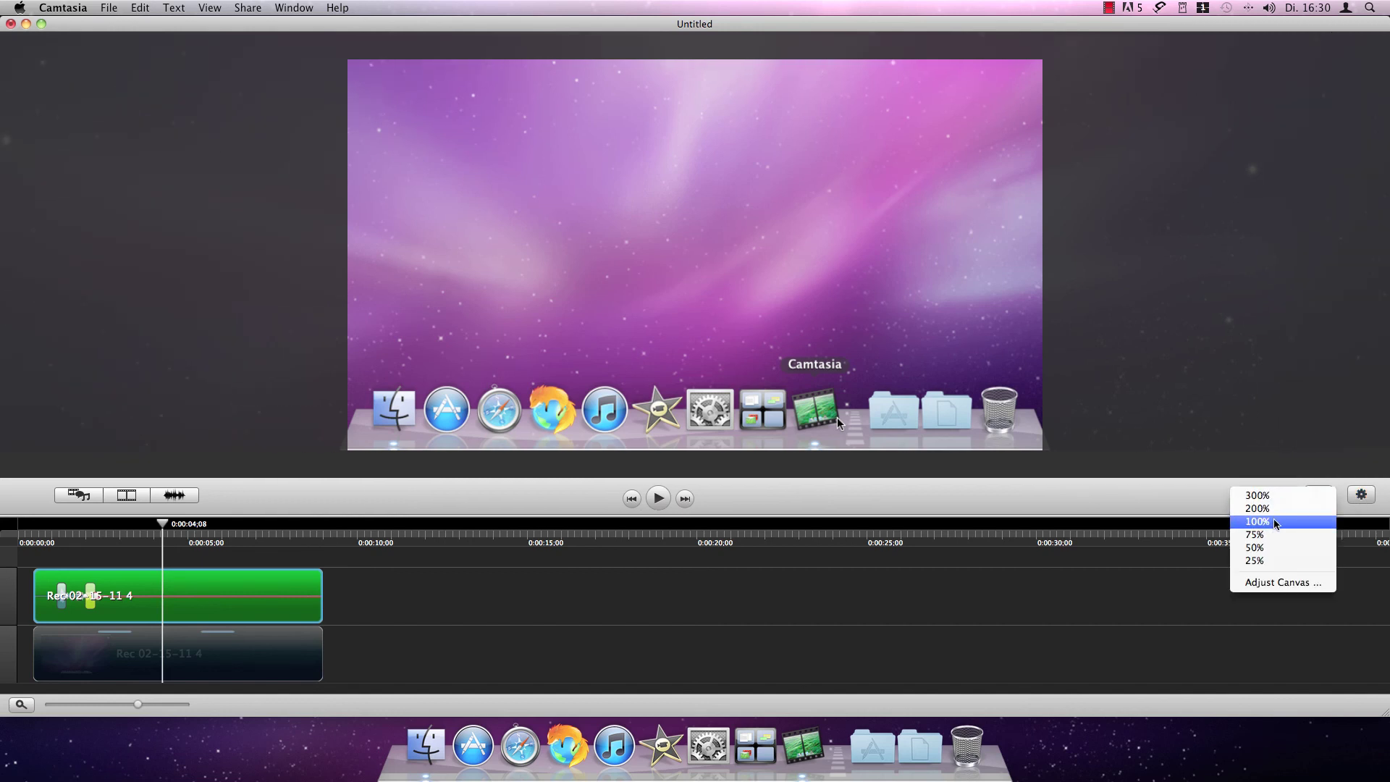
{"action": "left_click", "coordinate": [1274, 522]}
{"action": "left_click", "coordinate": [1276, 498]}
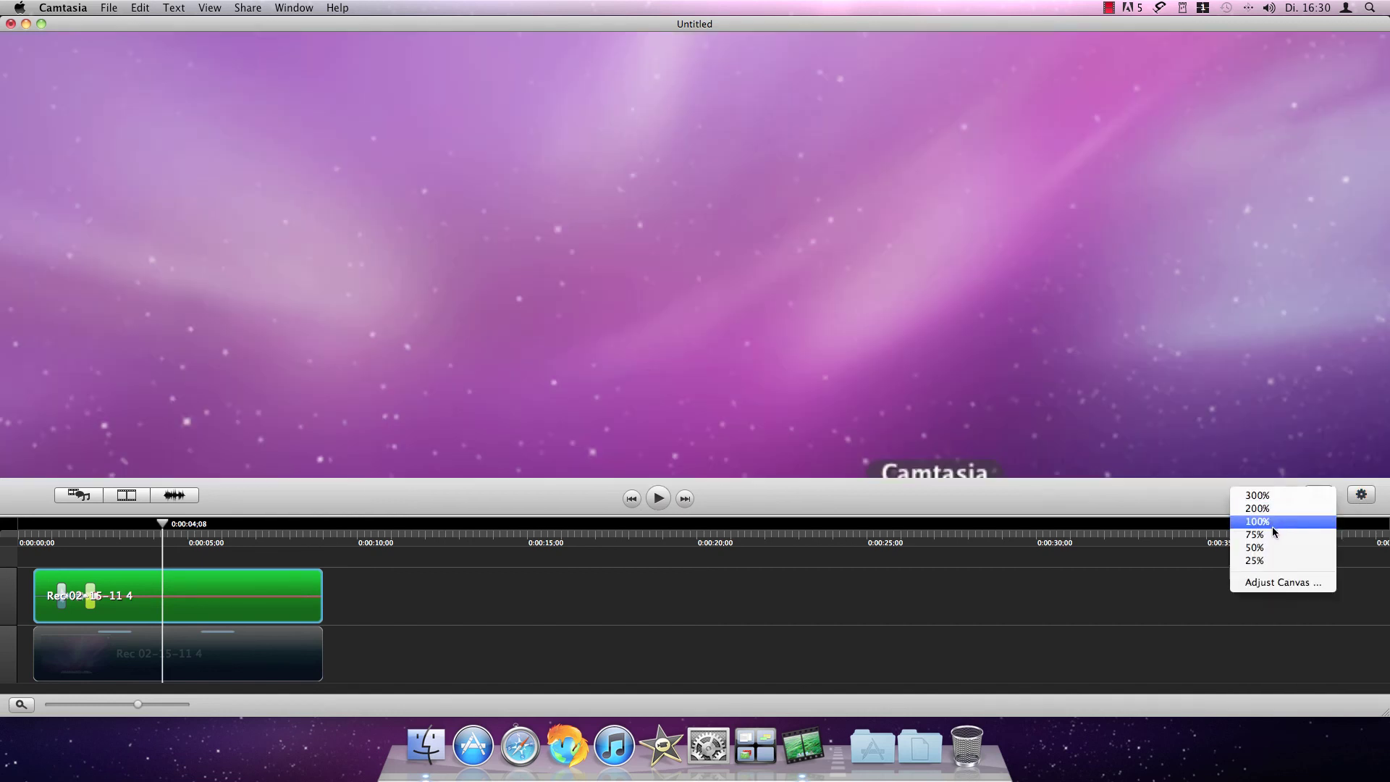
{"action": "left_click", "coordinate": [1273, 536]}
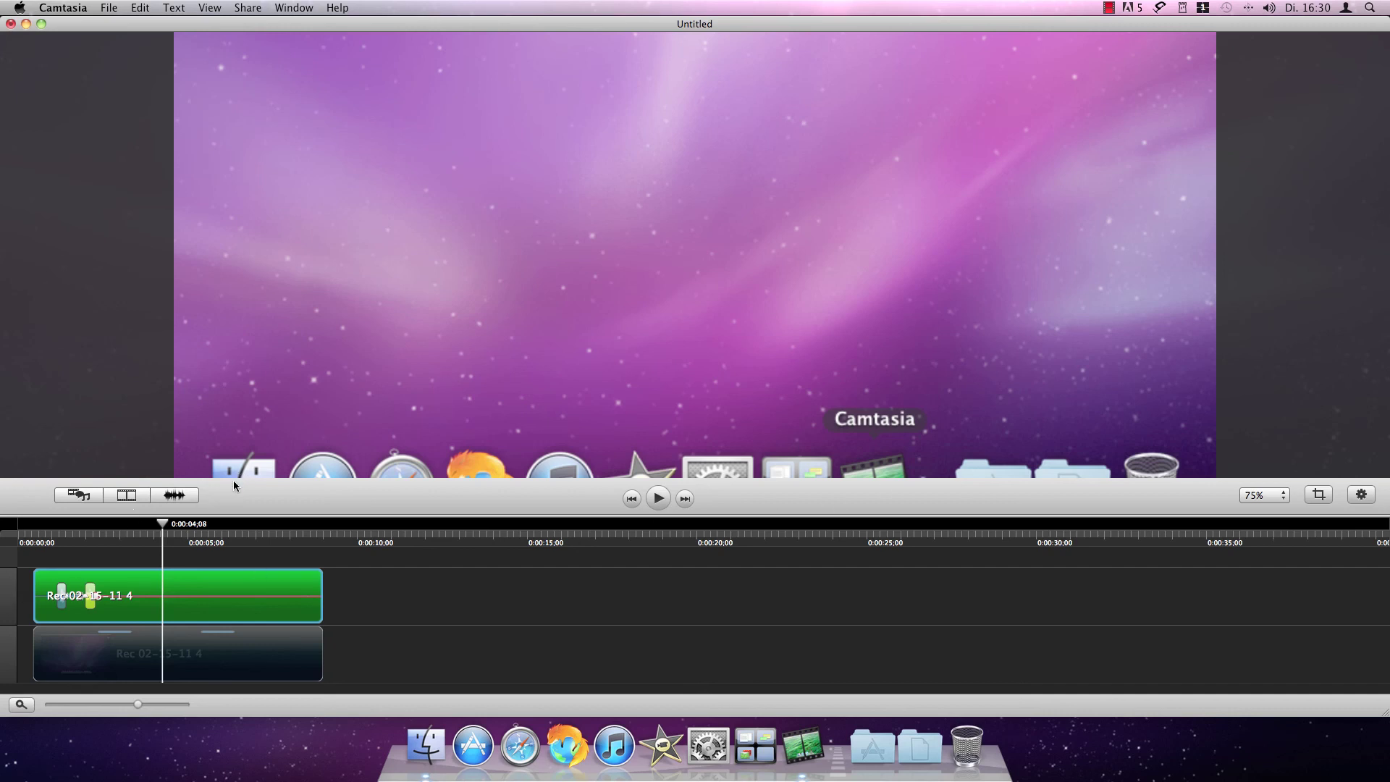
{"action": "left_click", "coordinate": [251, 9]}
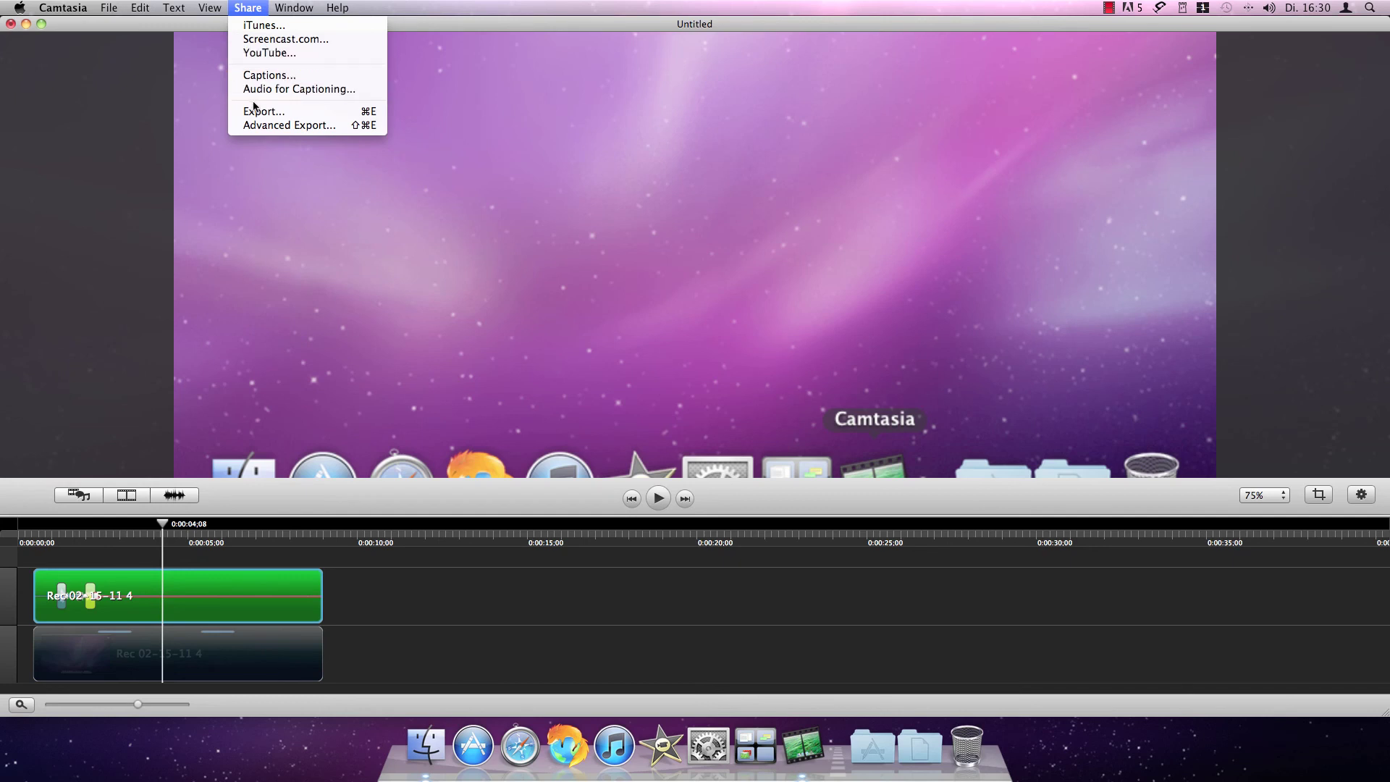
{"action": "left_click", "coordinate": [49, 120]}
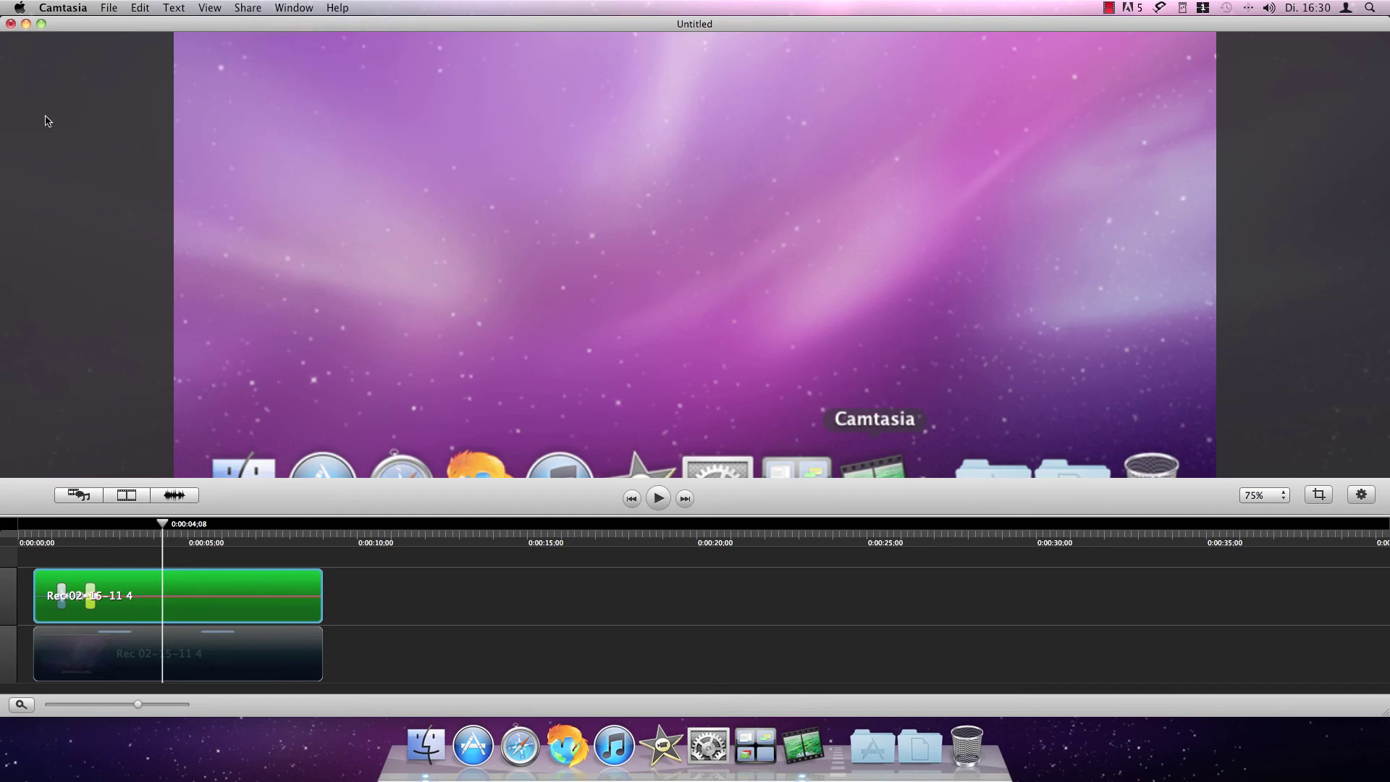
{"action": "left_click", "coordinate": [105, 9]}
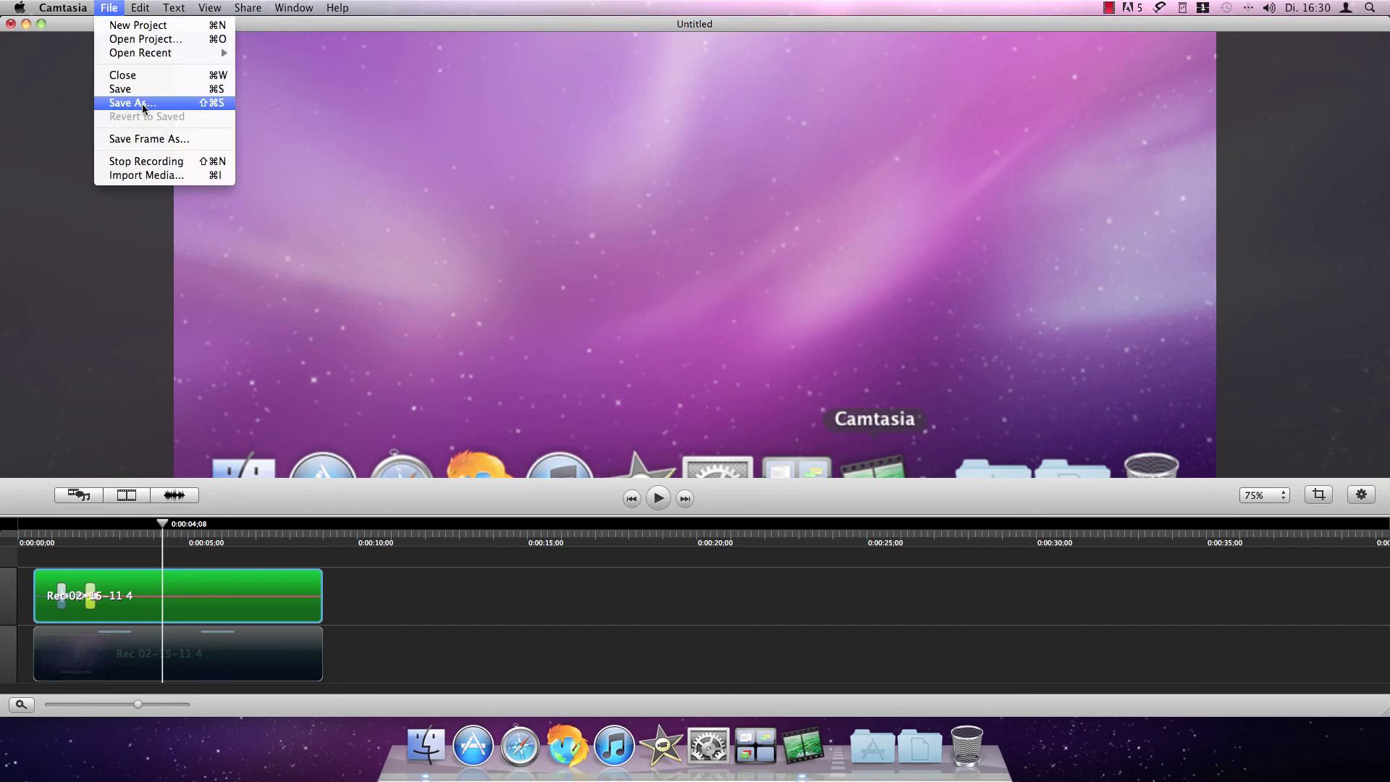
{"action": "left_click", "coordinate": [55, 262]}
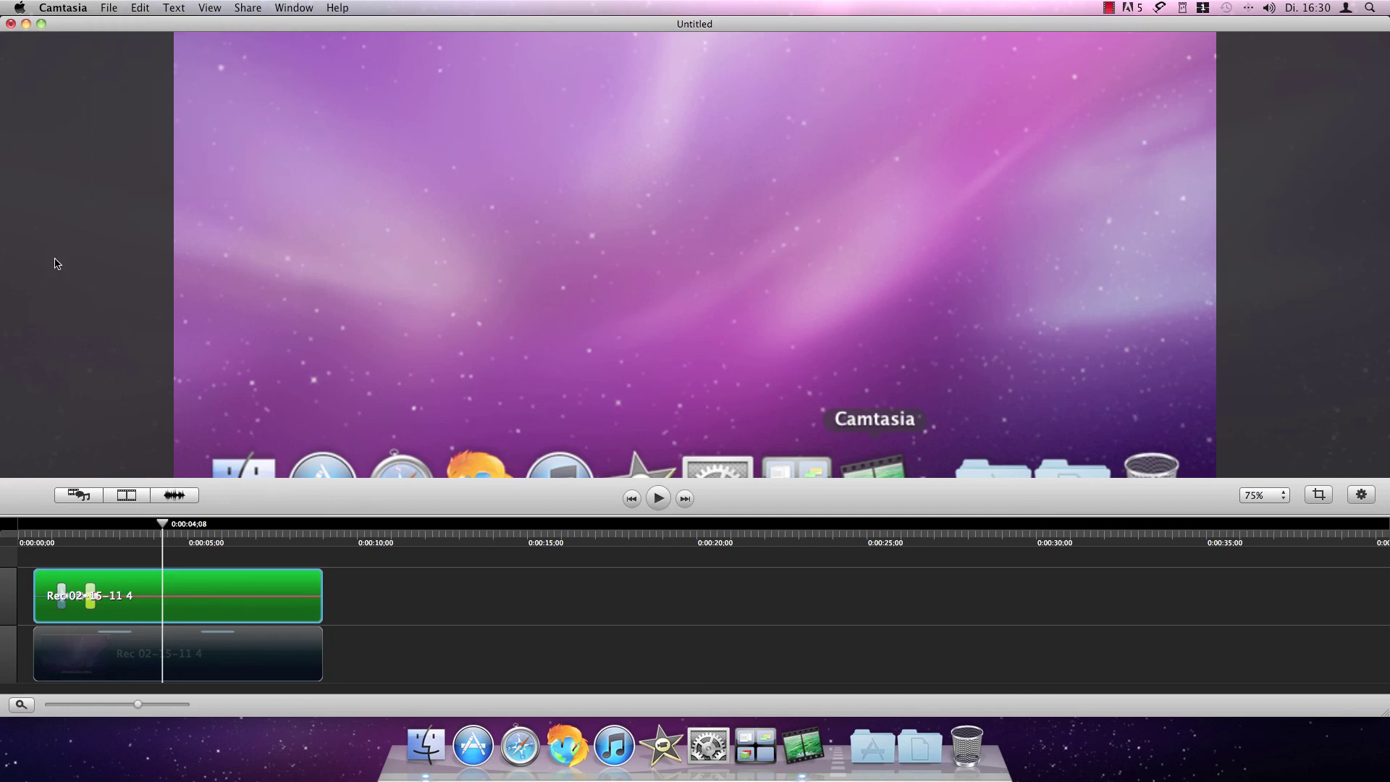